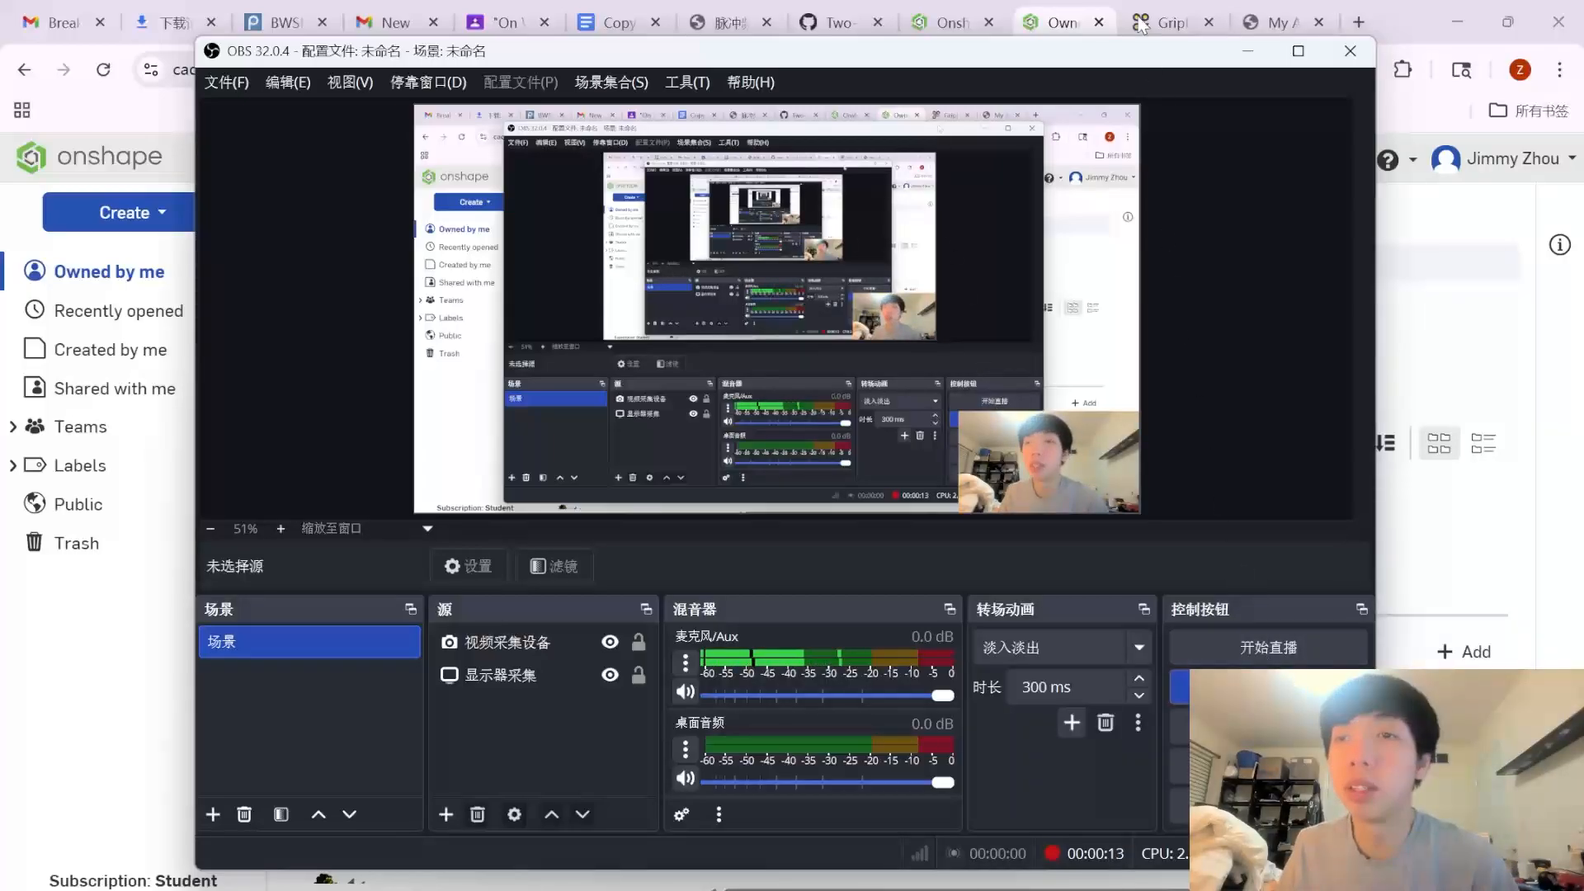
Switch to the goBILDA GripForce mecanum wheel page and examine the Product Insight #5 right-angle drive and #1 chassis layout images.
left_click(1170, 22)
scroll(795, 431, "down", 5)
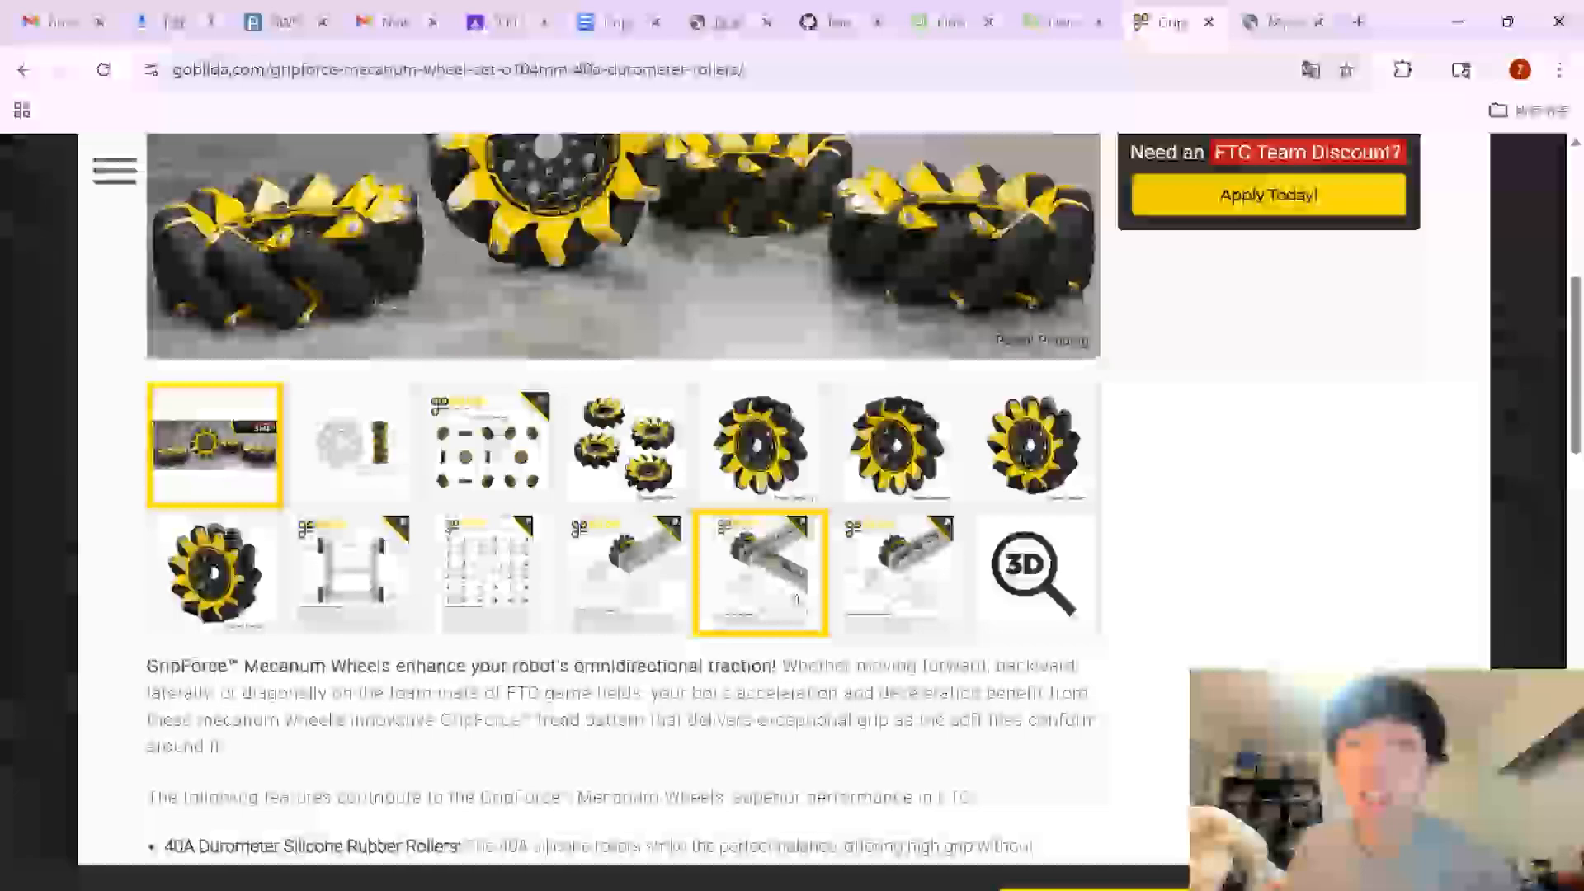
left_click(915, 561)
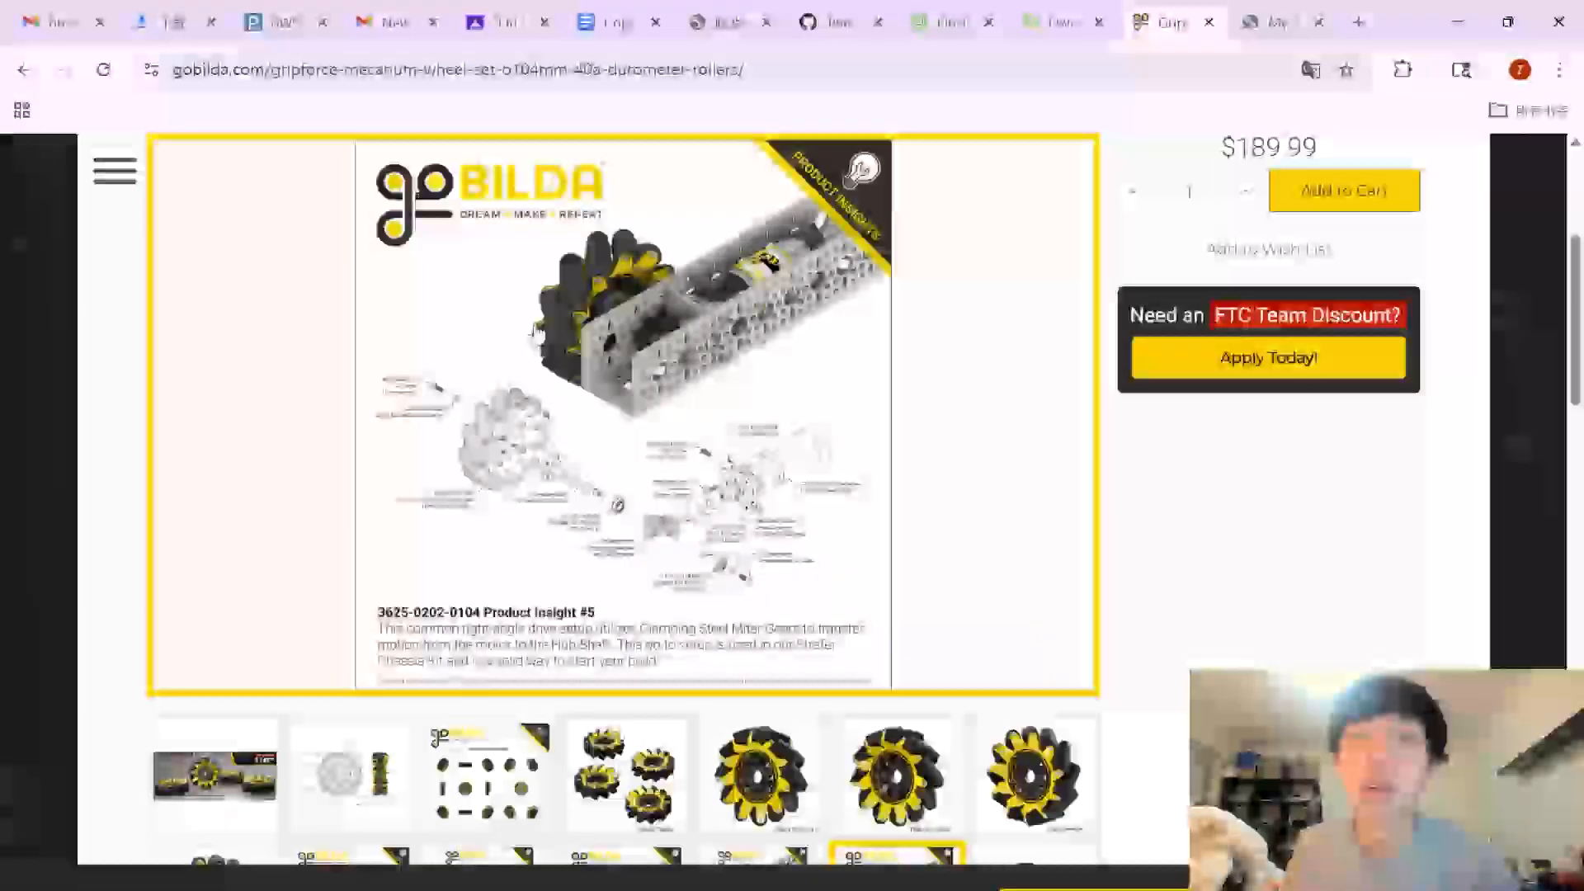
scroll(739, 380, "up", 1)
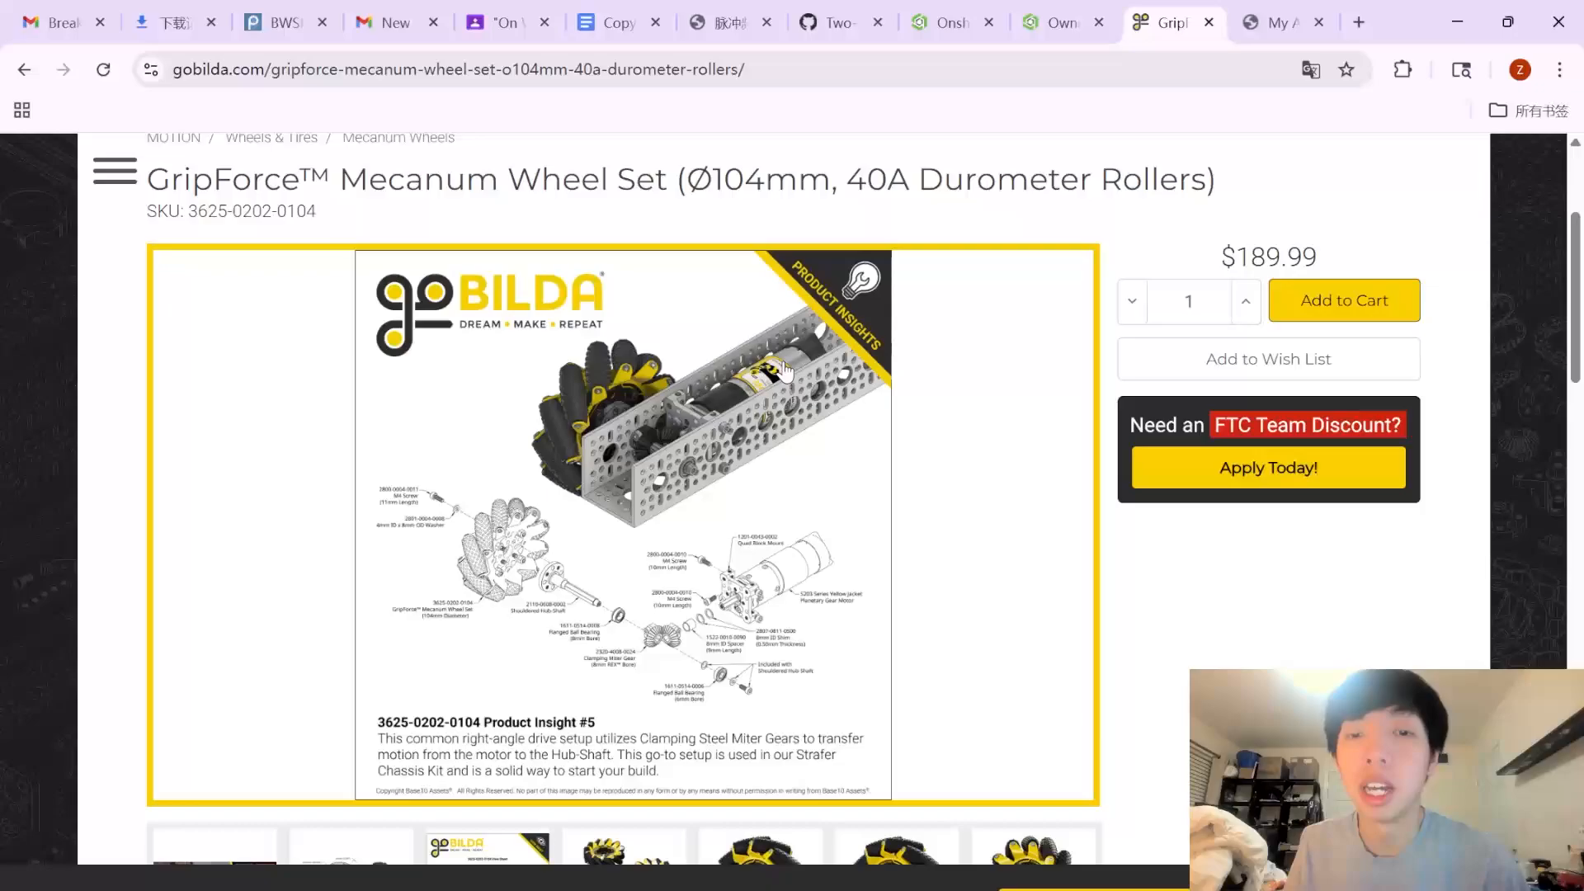
scroll(784, 371, "down", 2)
left_click(354, 794)
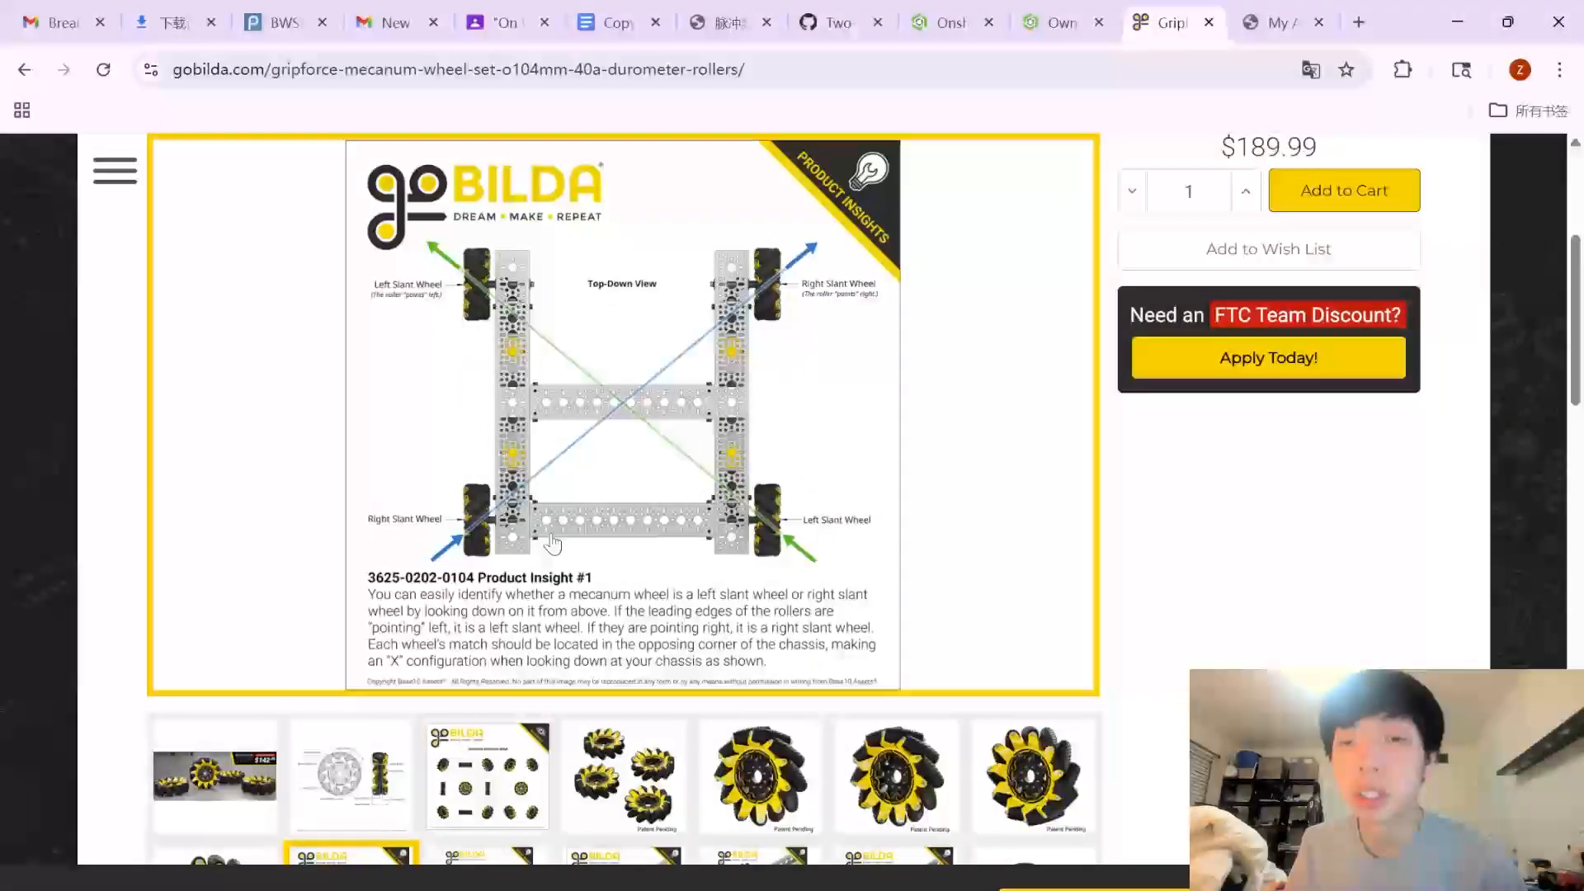
scroll(553, 543, "down", 4)
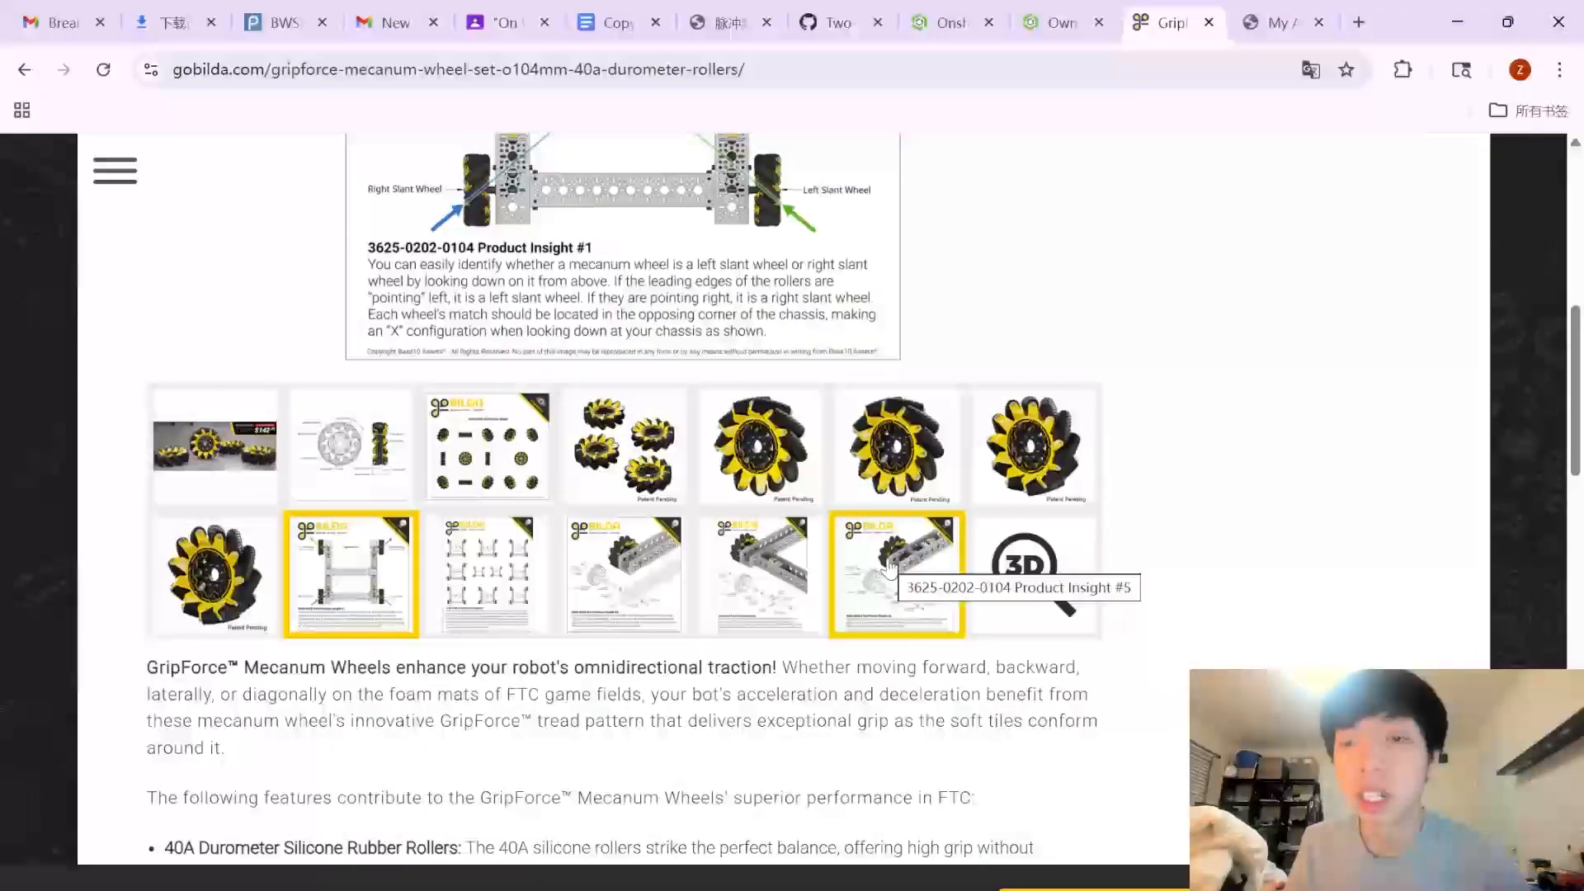
left_click(888, 568)
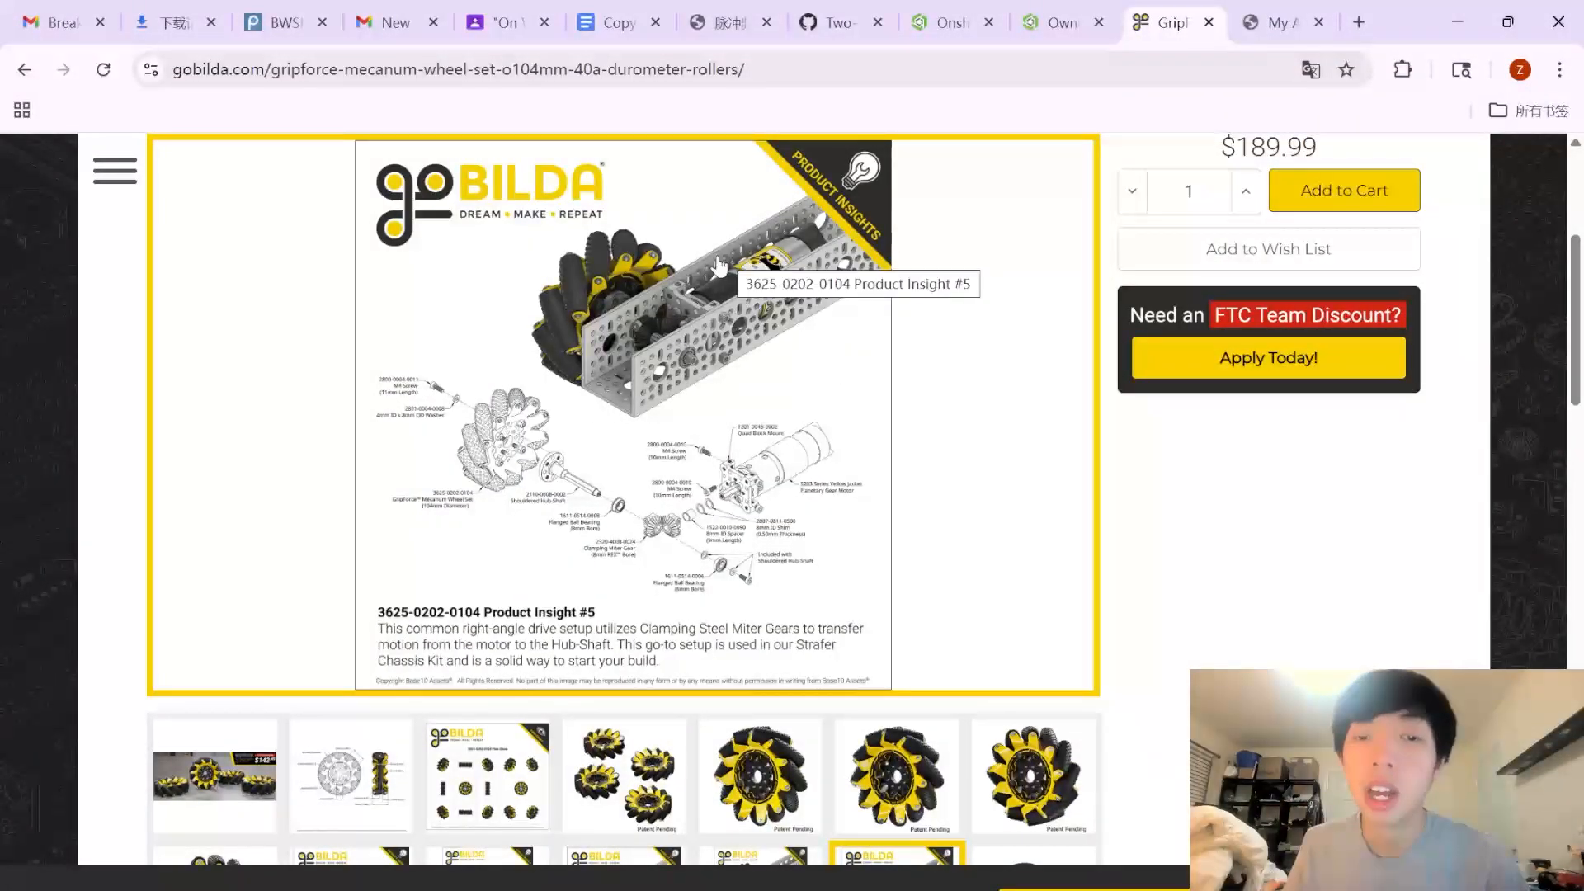
View the wheel set's main product photo and enlarge the Product Insight #5 exploded diagram of the right-angle drive.
scroll(462, 489, "up", 5)
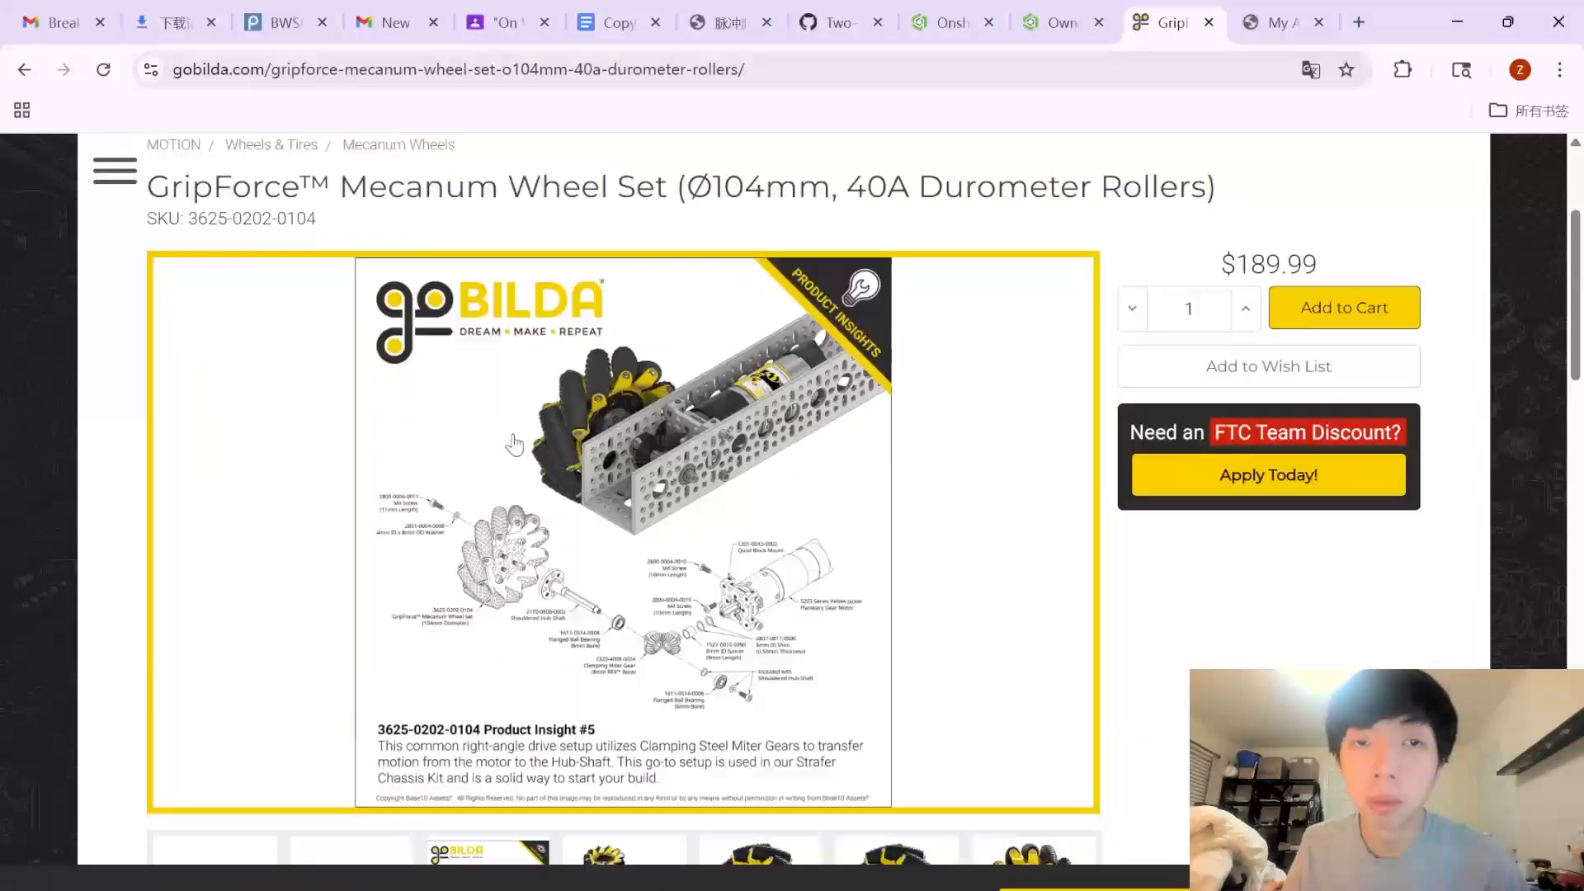
left_click_drag(192, 456, 507, 457)
scroll(507, 456, "down", 5)
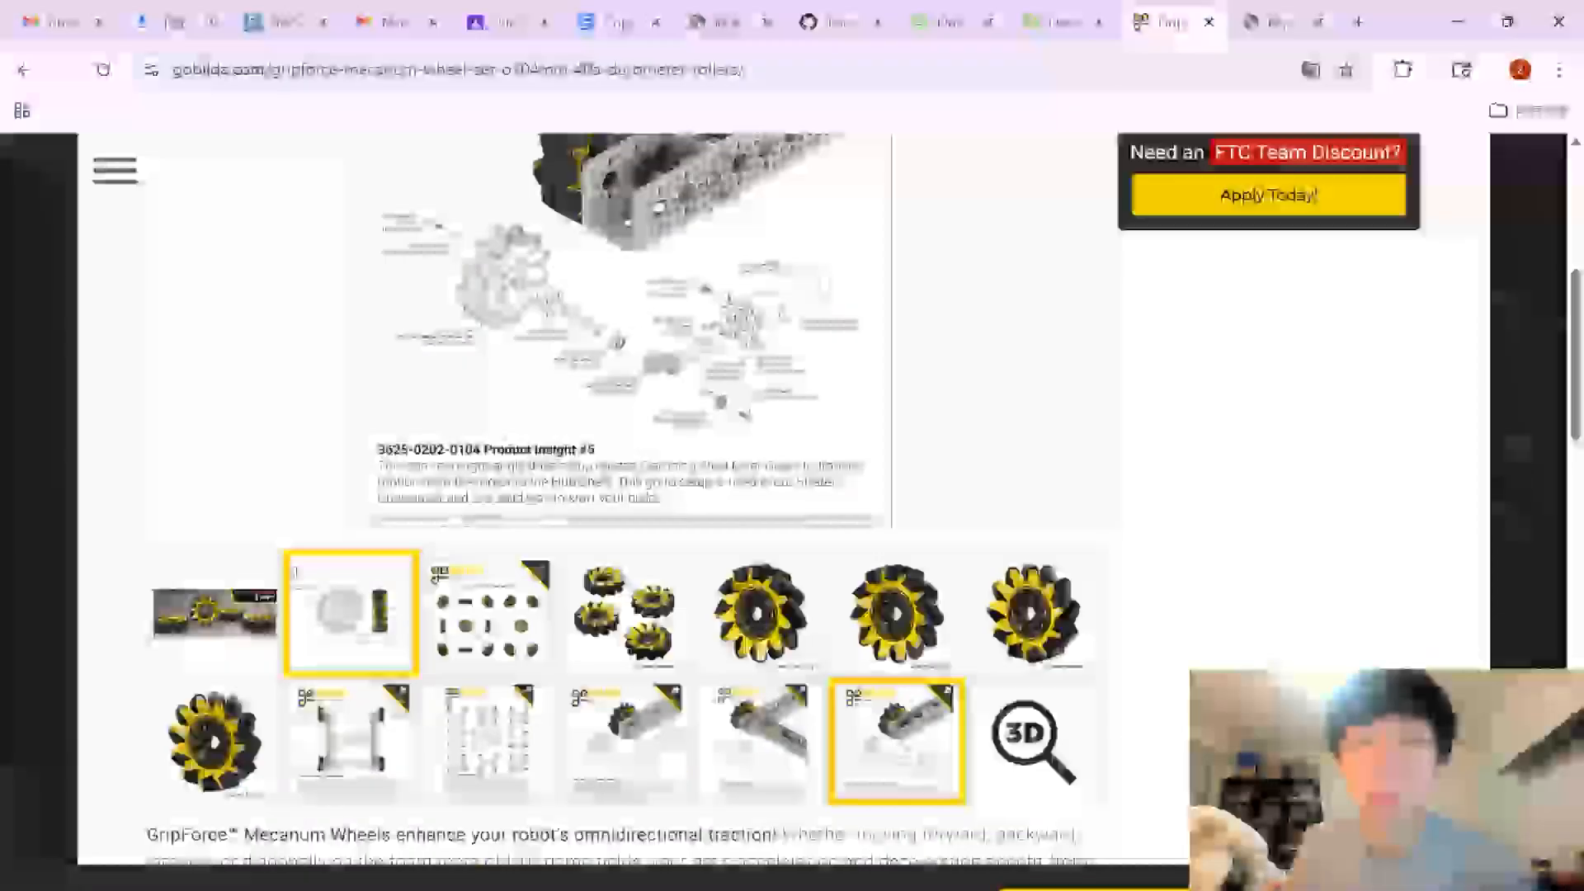
left_click(215, 608)
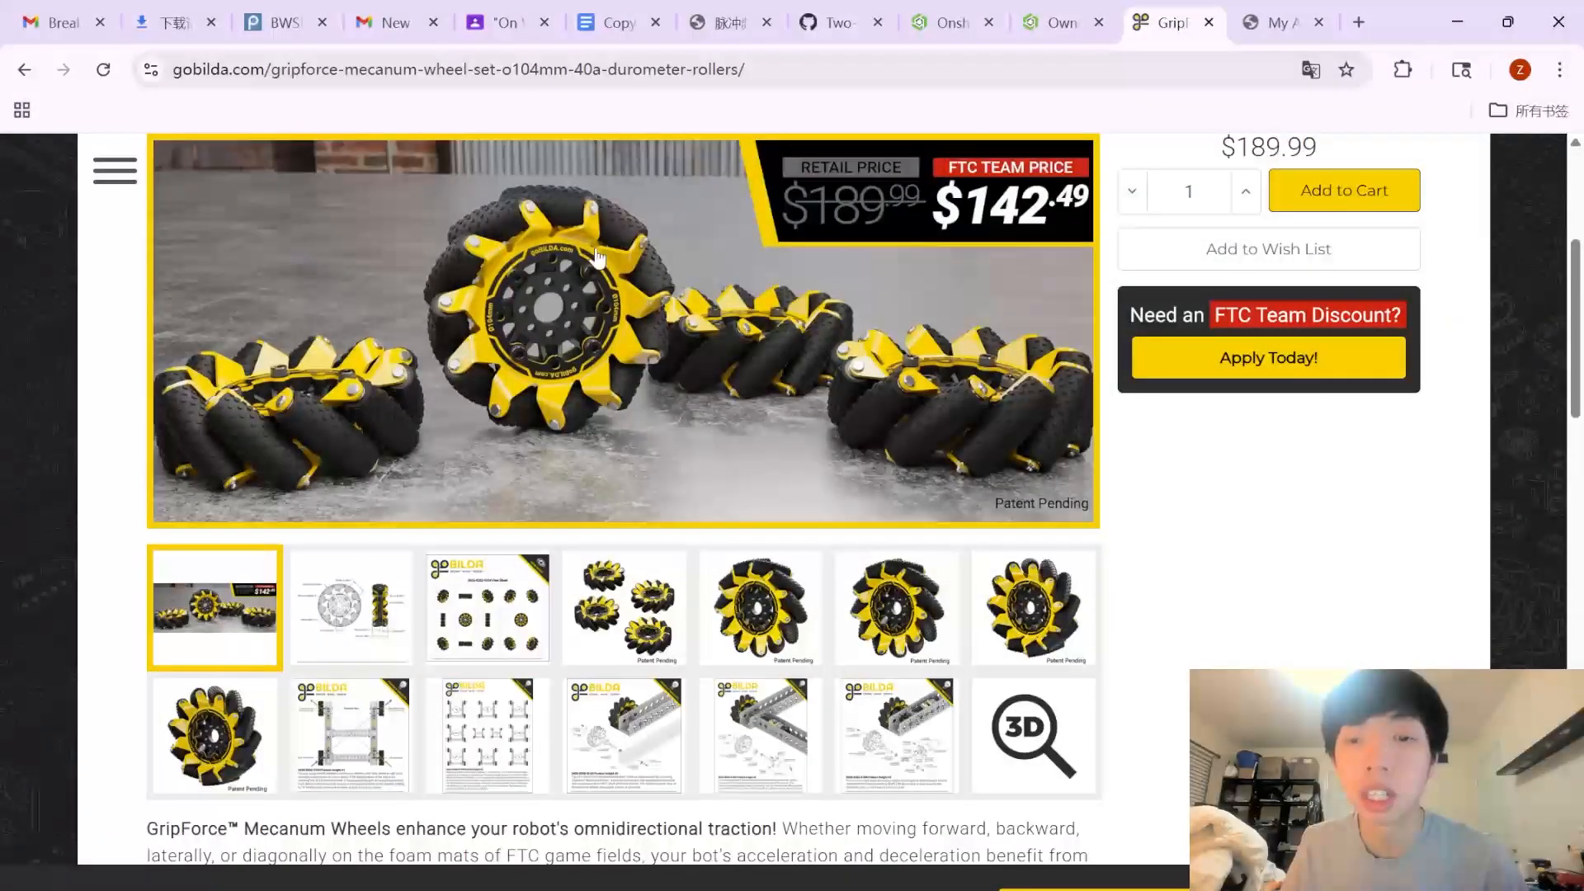
left_click(883, 734)
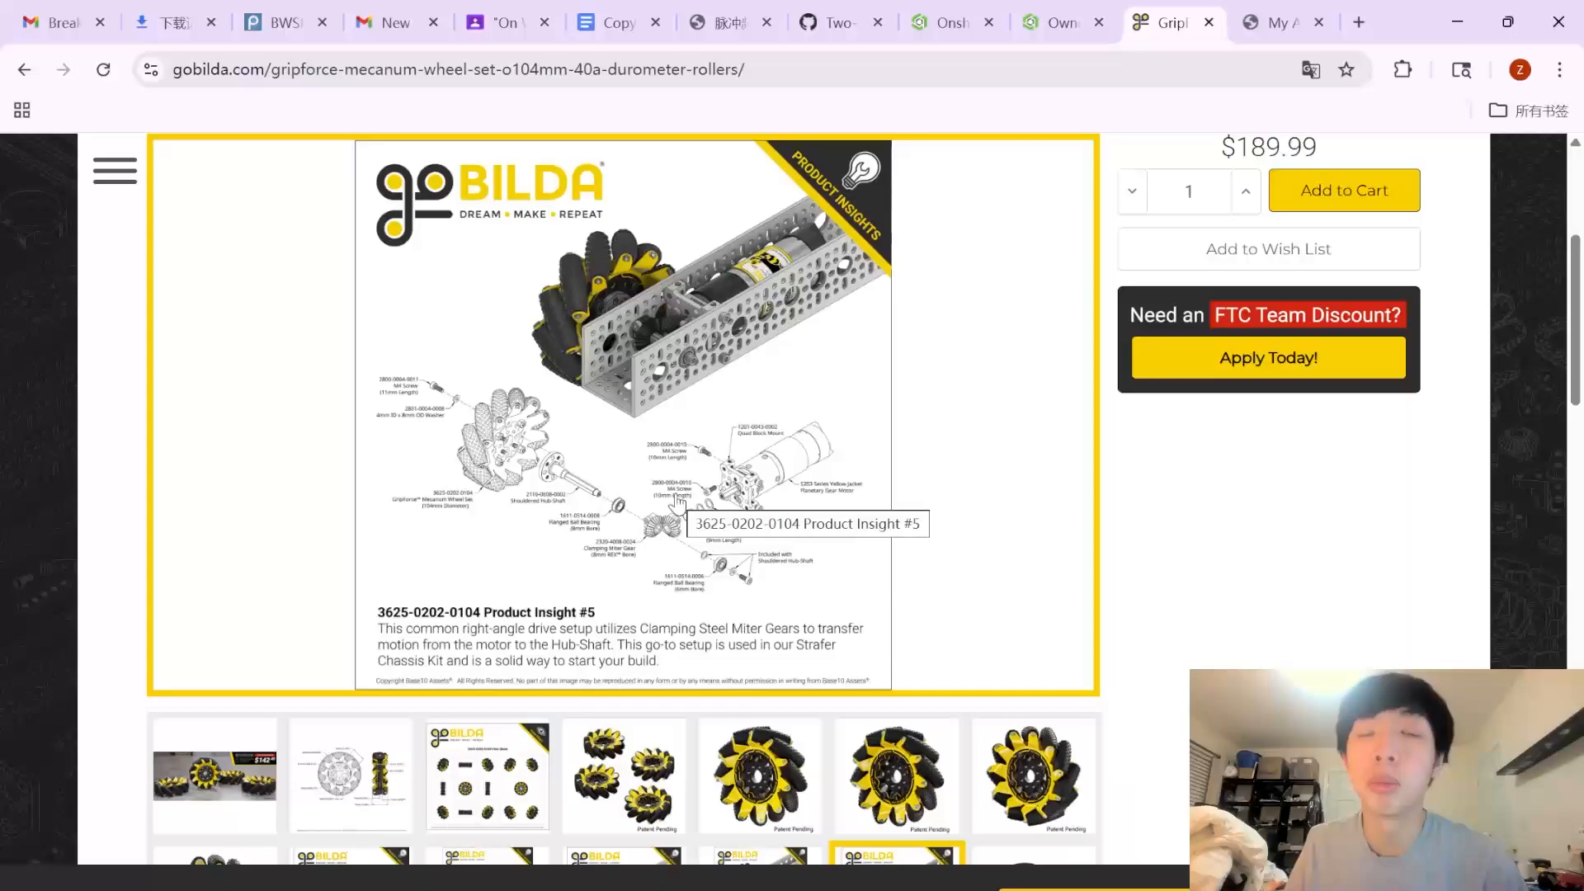
left_click(509, 508)
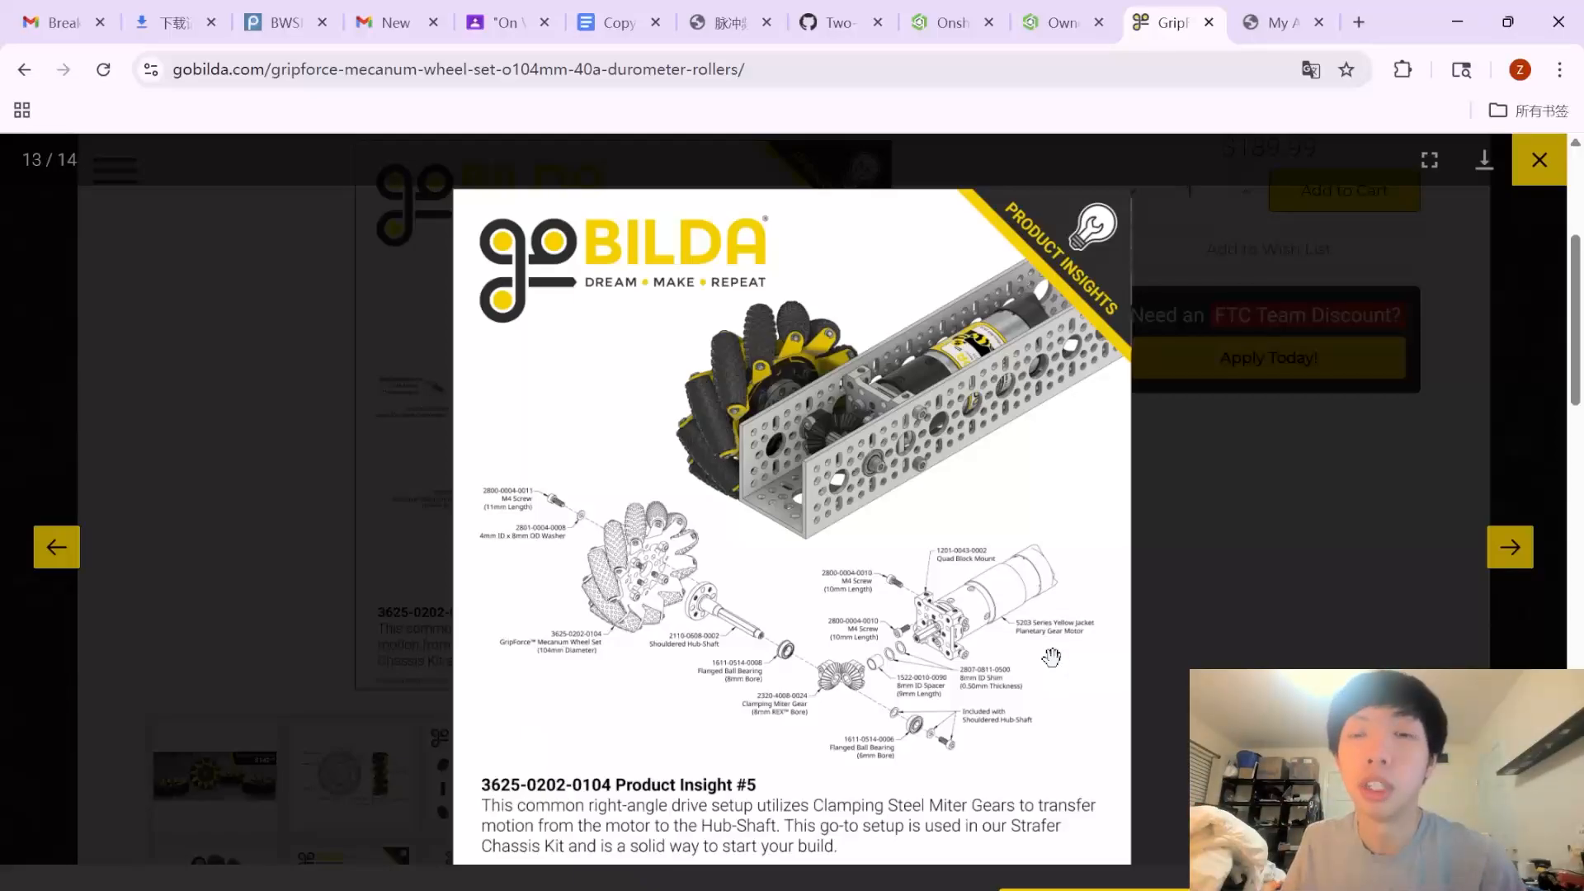
Switch to Onshape and create a new document named Tutorial 2.5.
left_click(1064, 22)
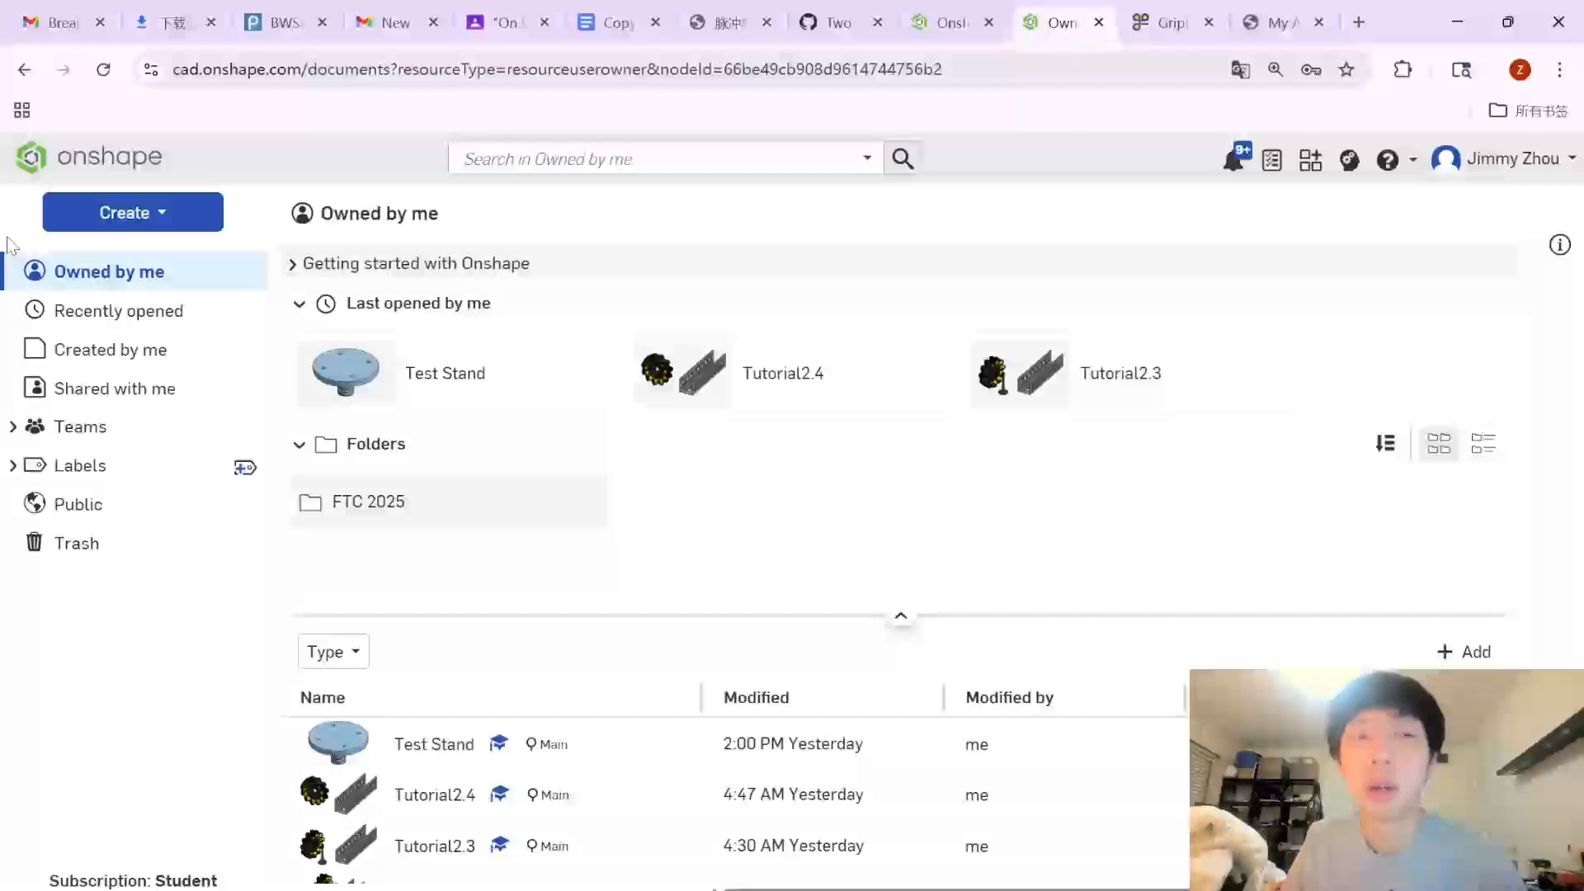
left_click(153, 203)
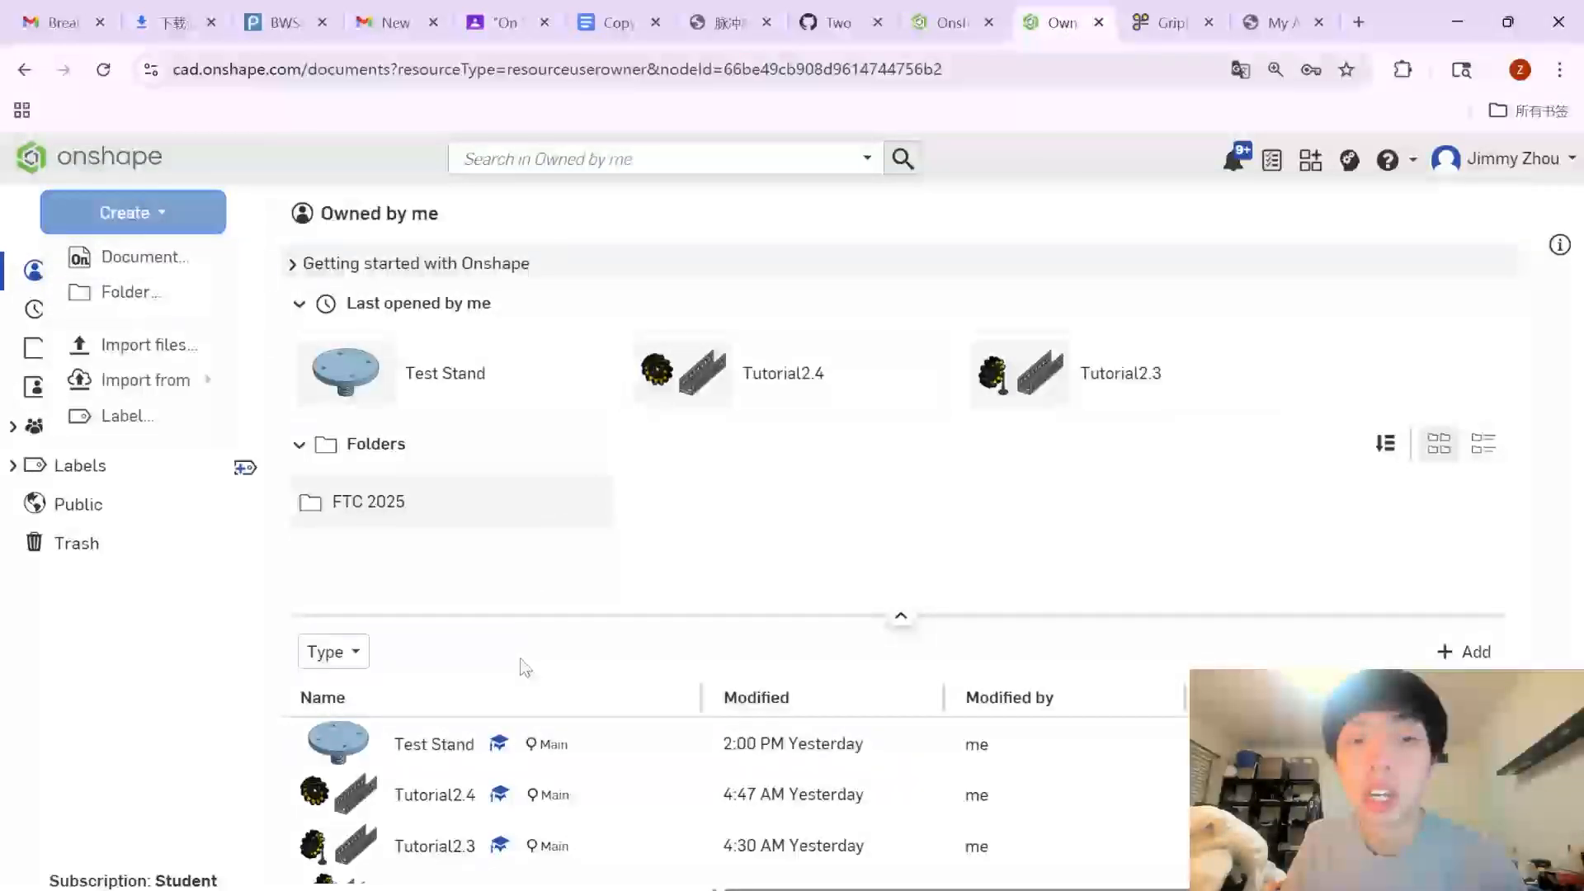
scroll(355, 792, "down", 3)
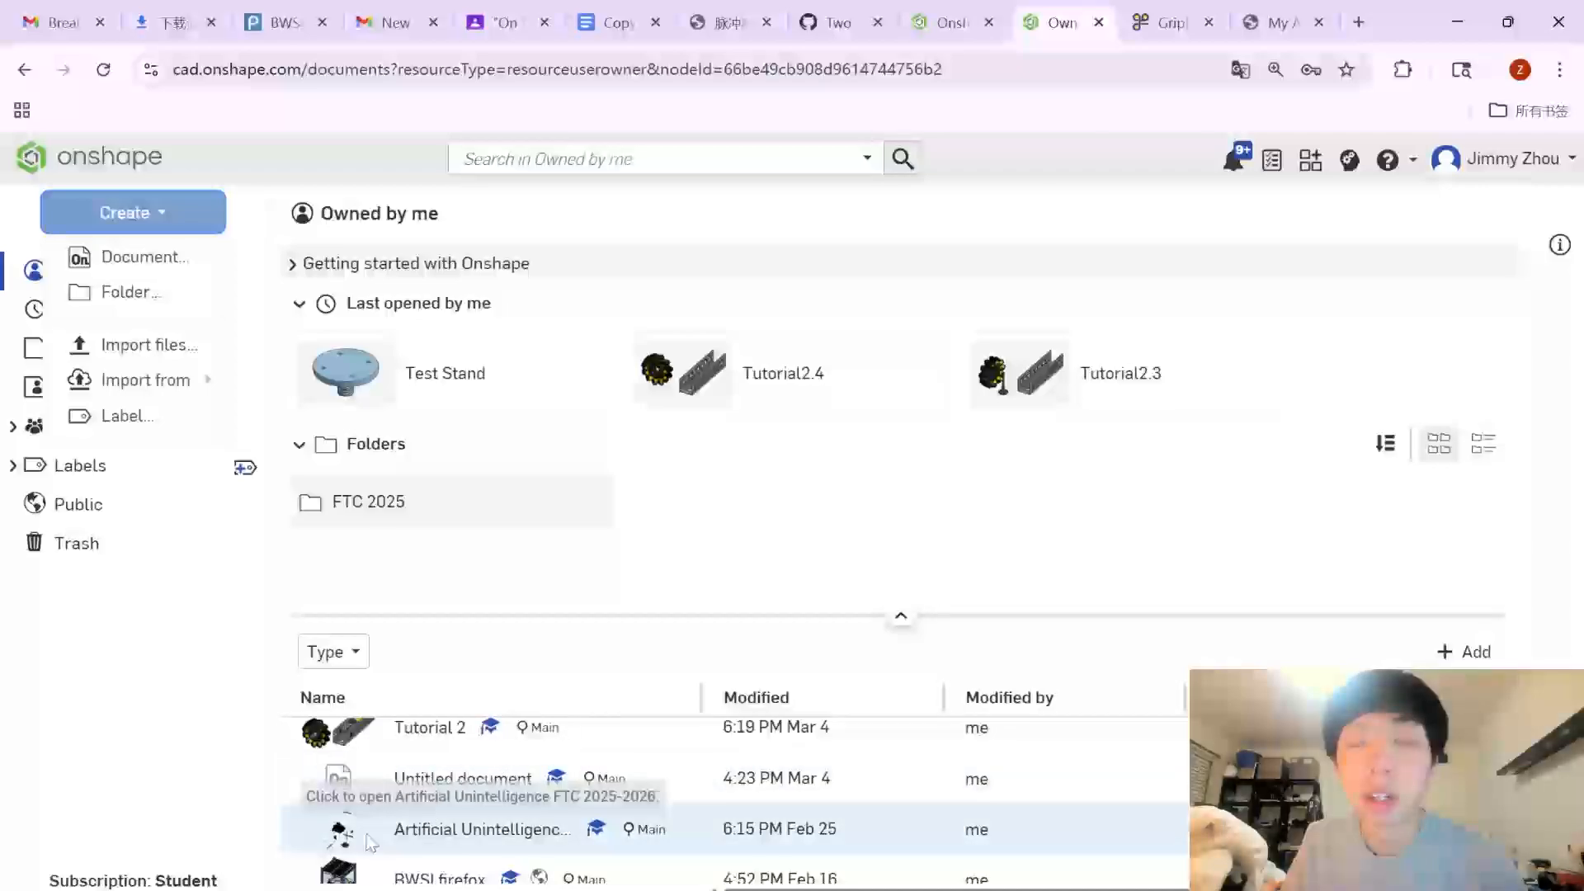
mouse_move(321, 844)
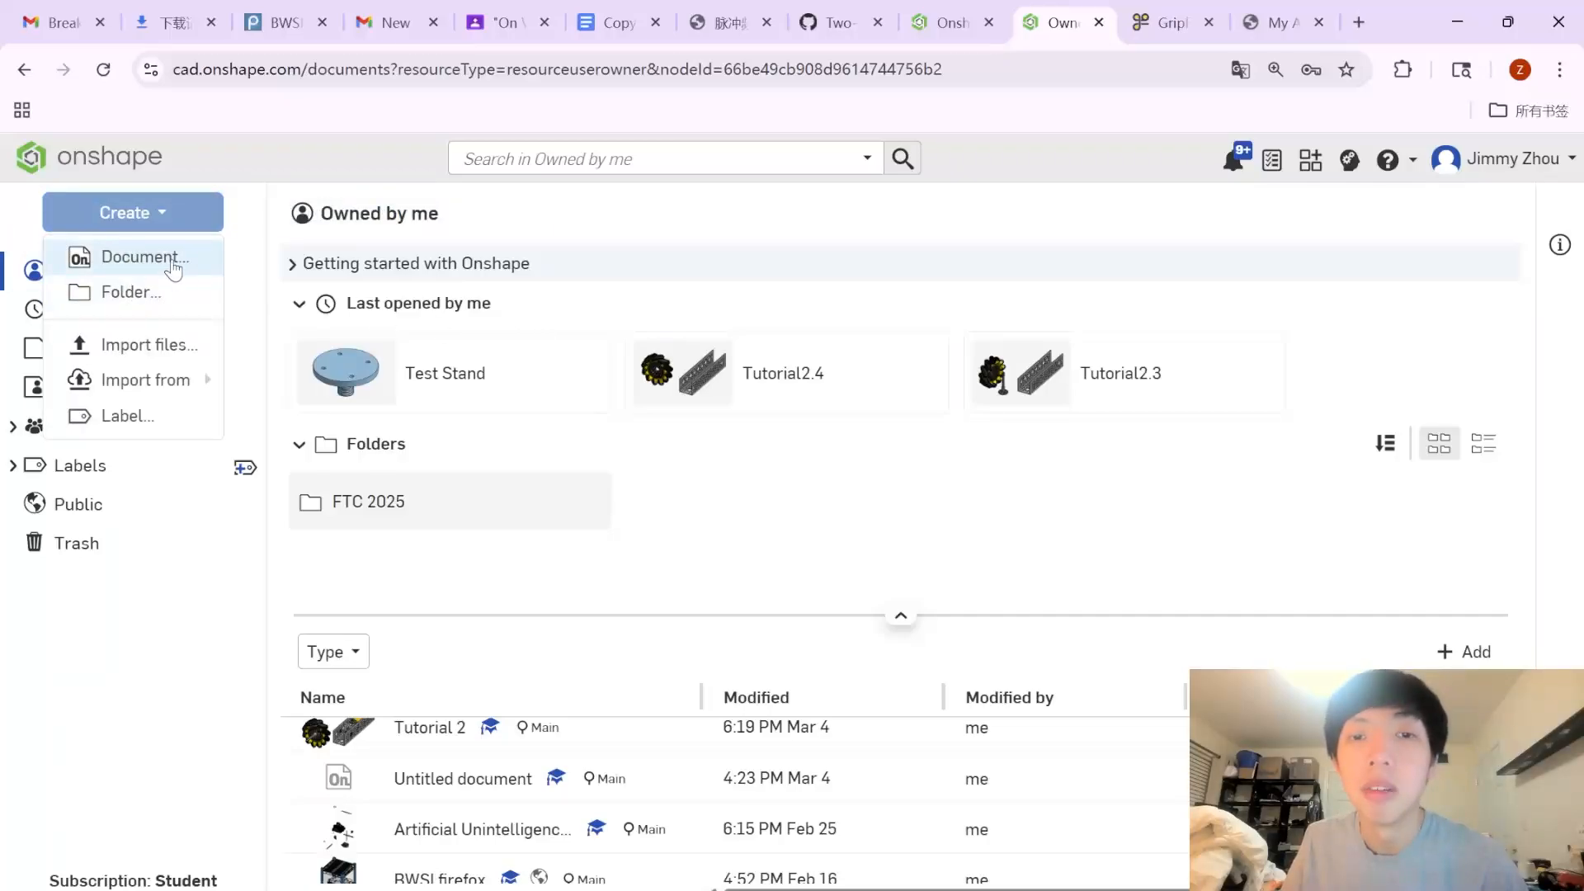
left_click(140, 256)
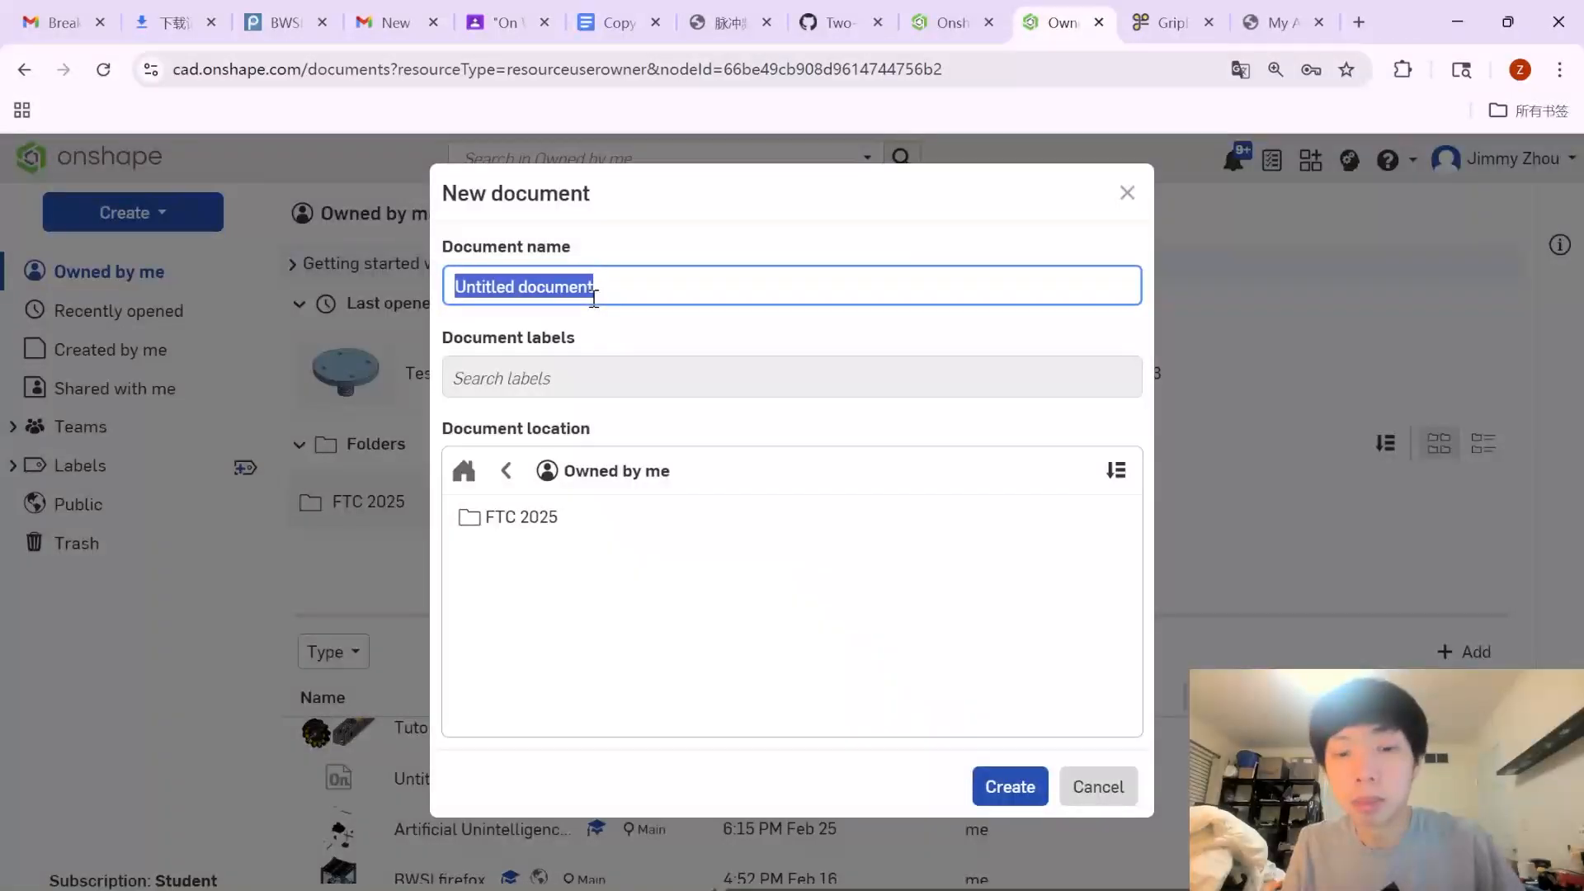
type("Tutorial 2.5")
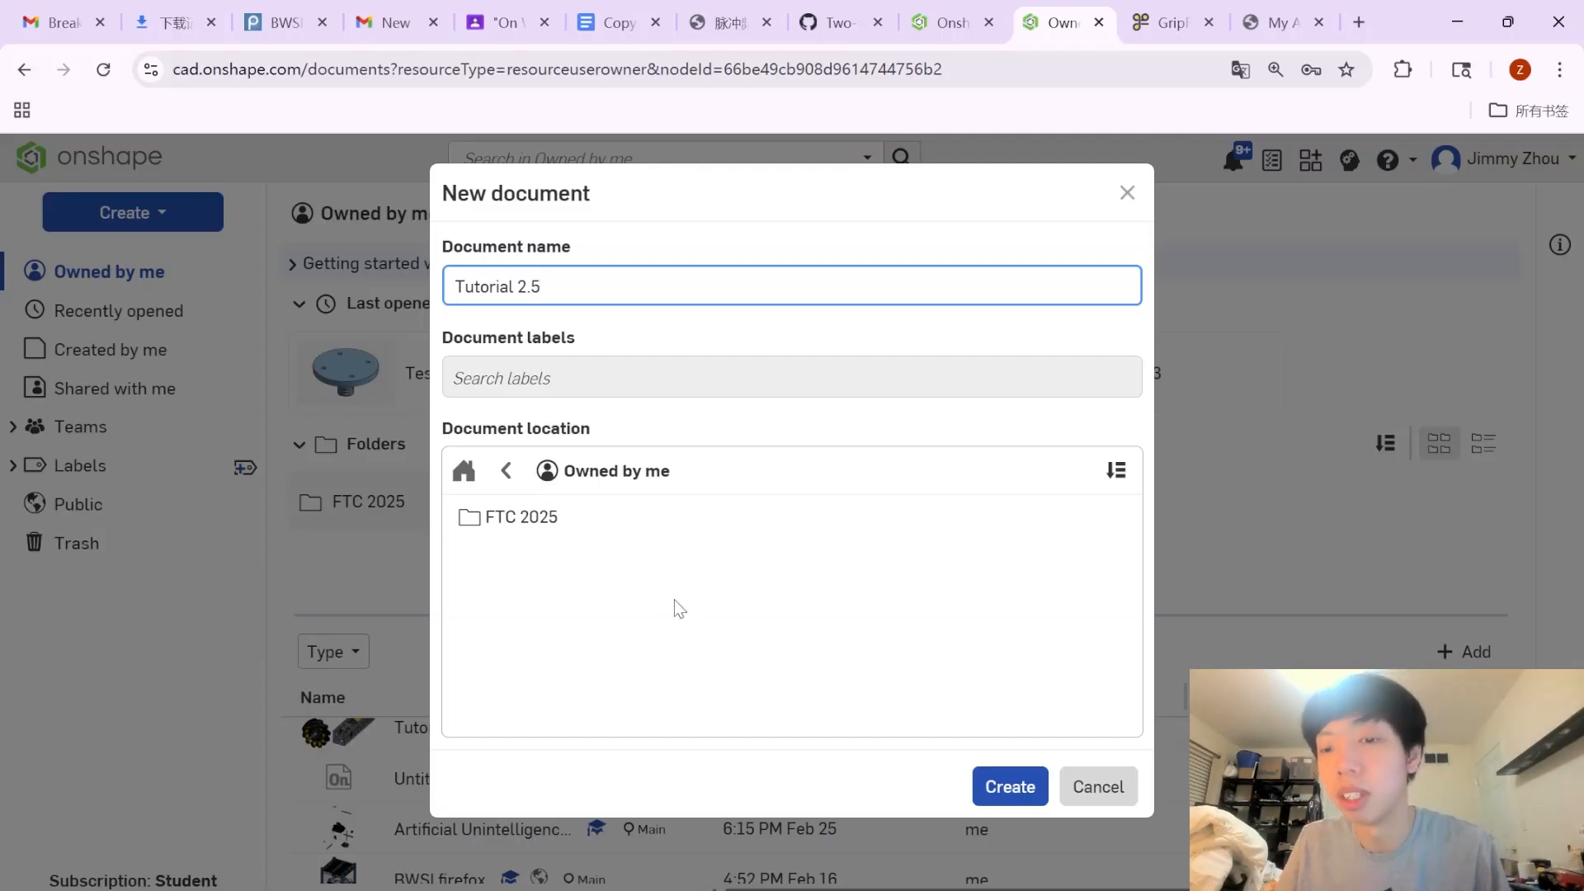
left_click(1012, 783)
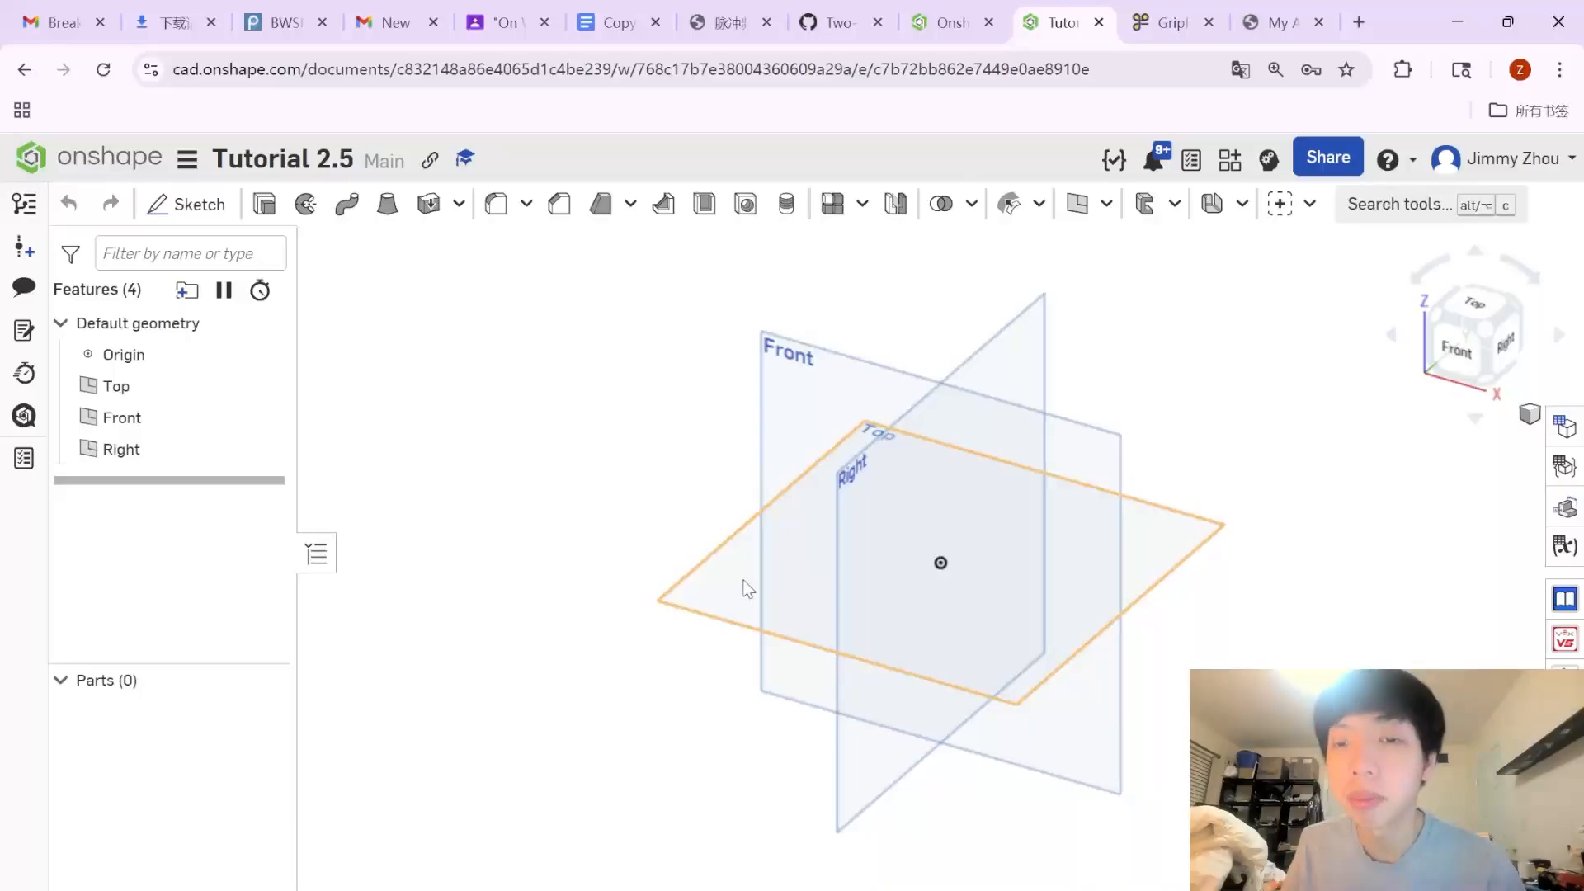
Start a sketch on the Top plane and begin a center point rectangle at the origin.
left_click(747, 589)
left_click(1477, 305)
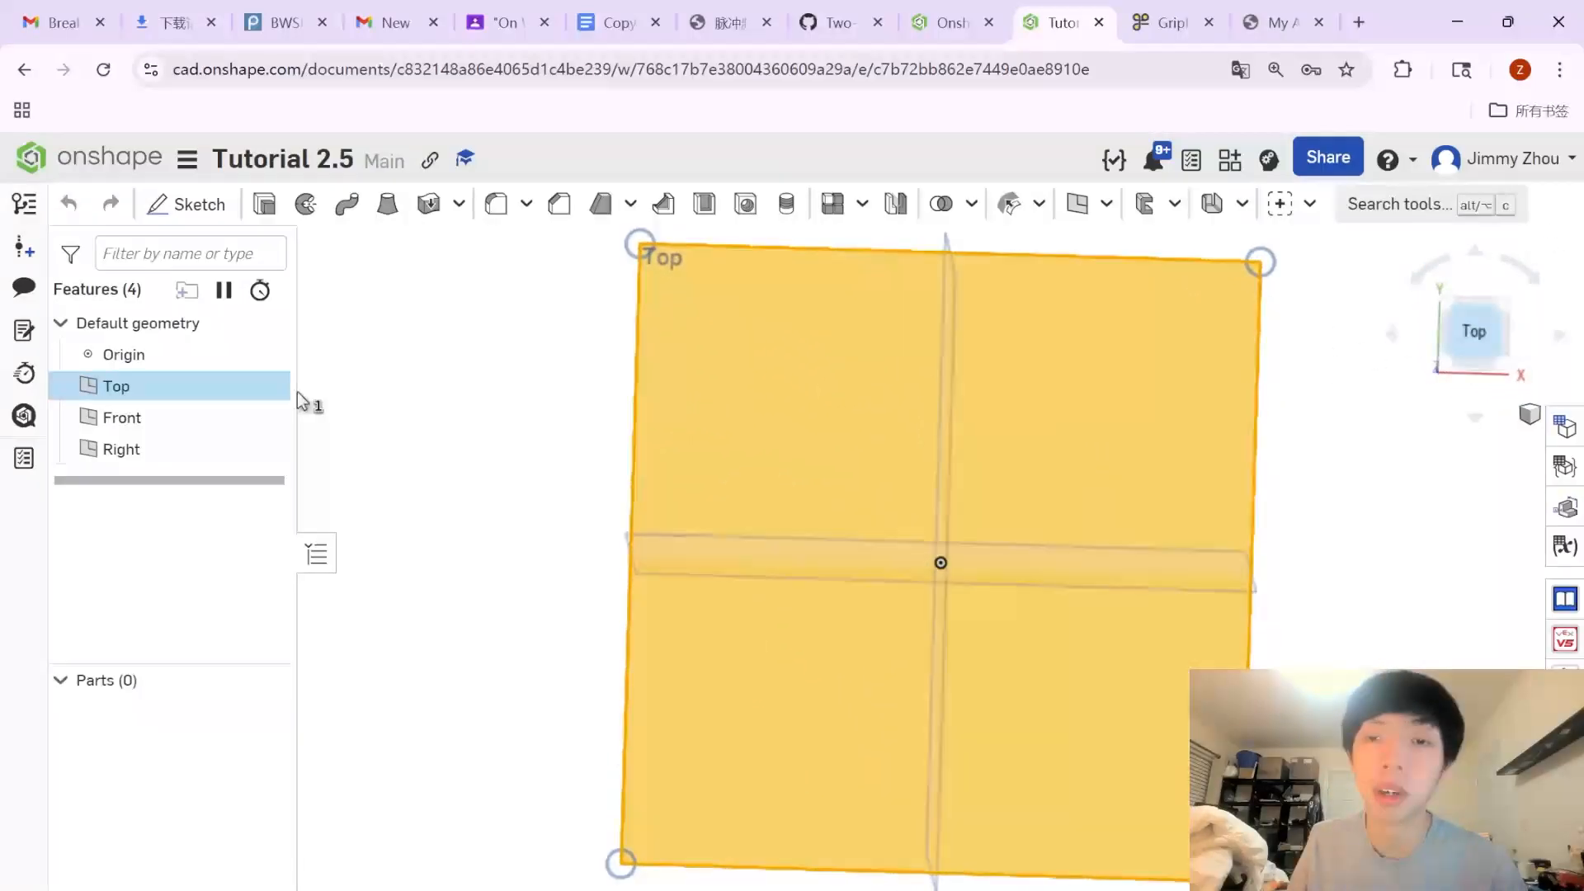
left_click(221, 206)
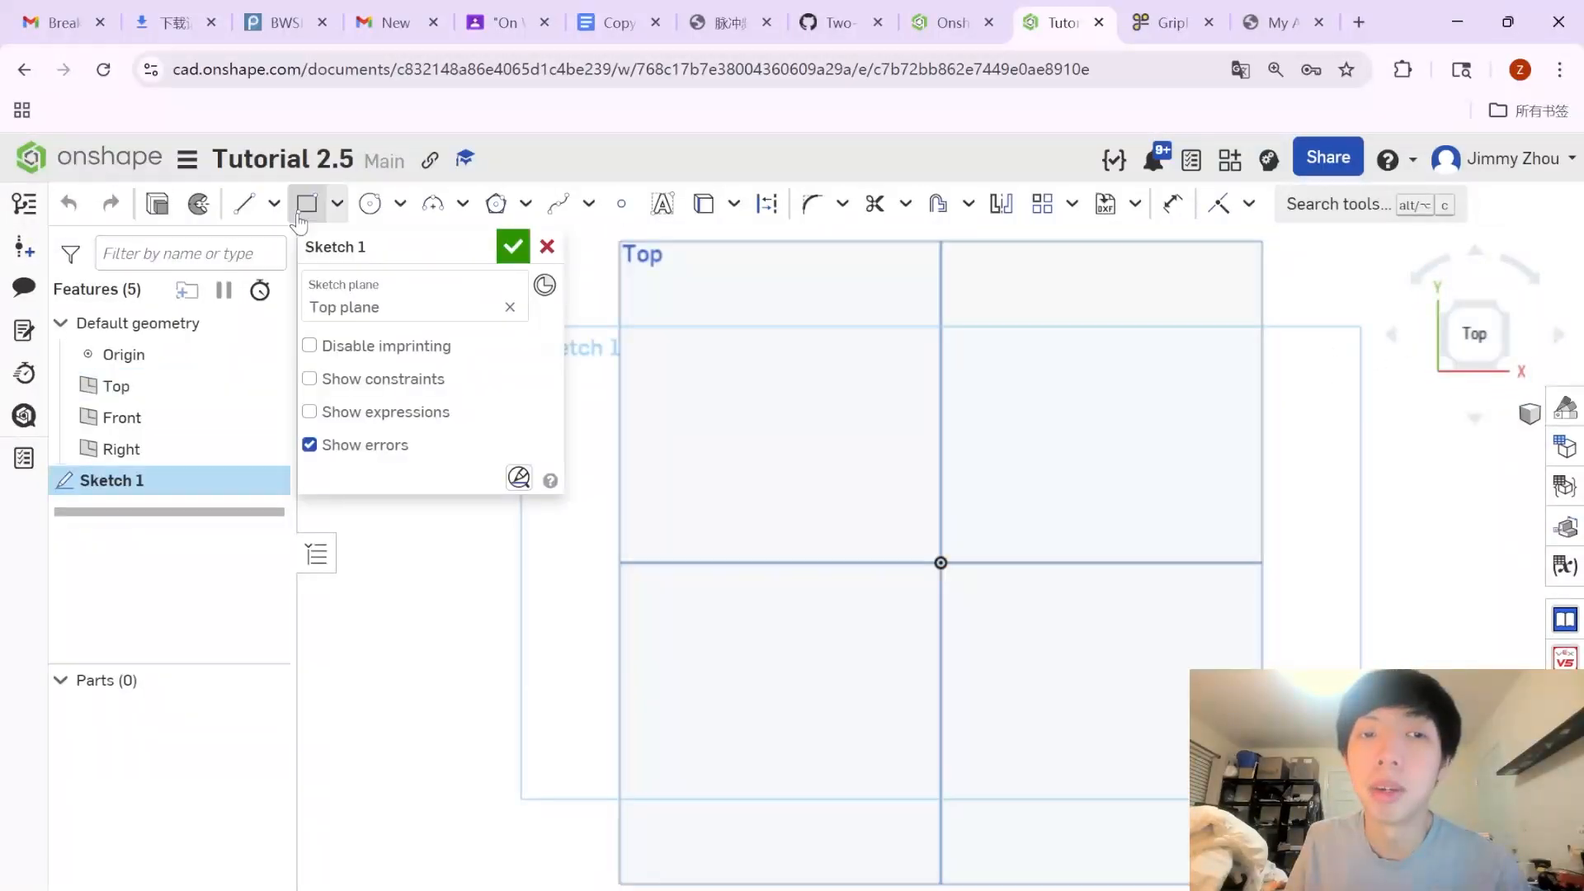
left_click(336, 204)
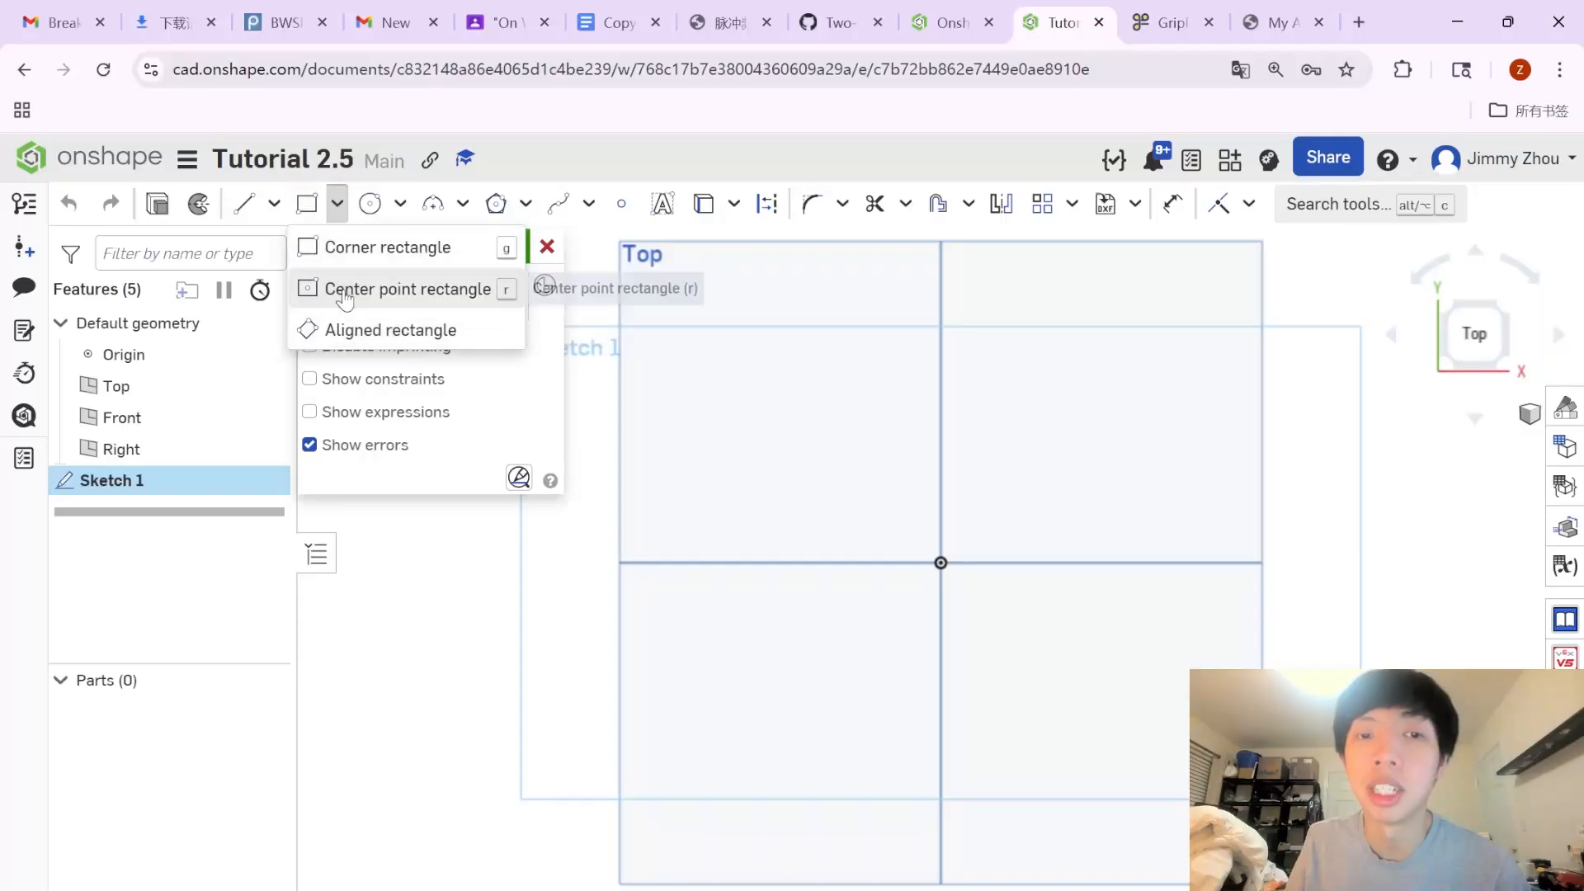
left_click(339, 291)
left_click(941, 564)
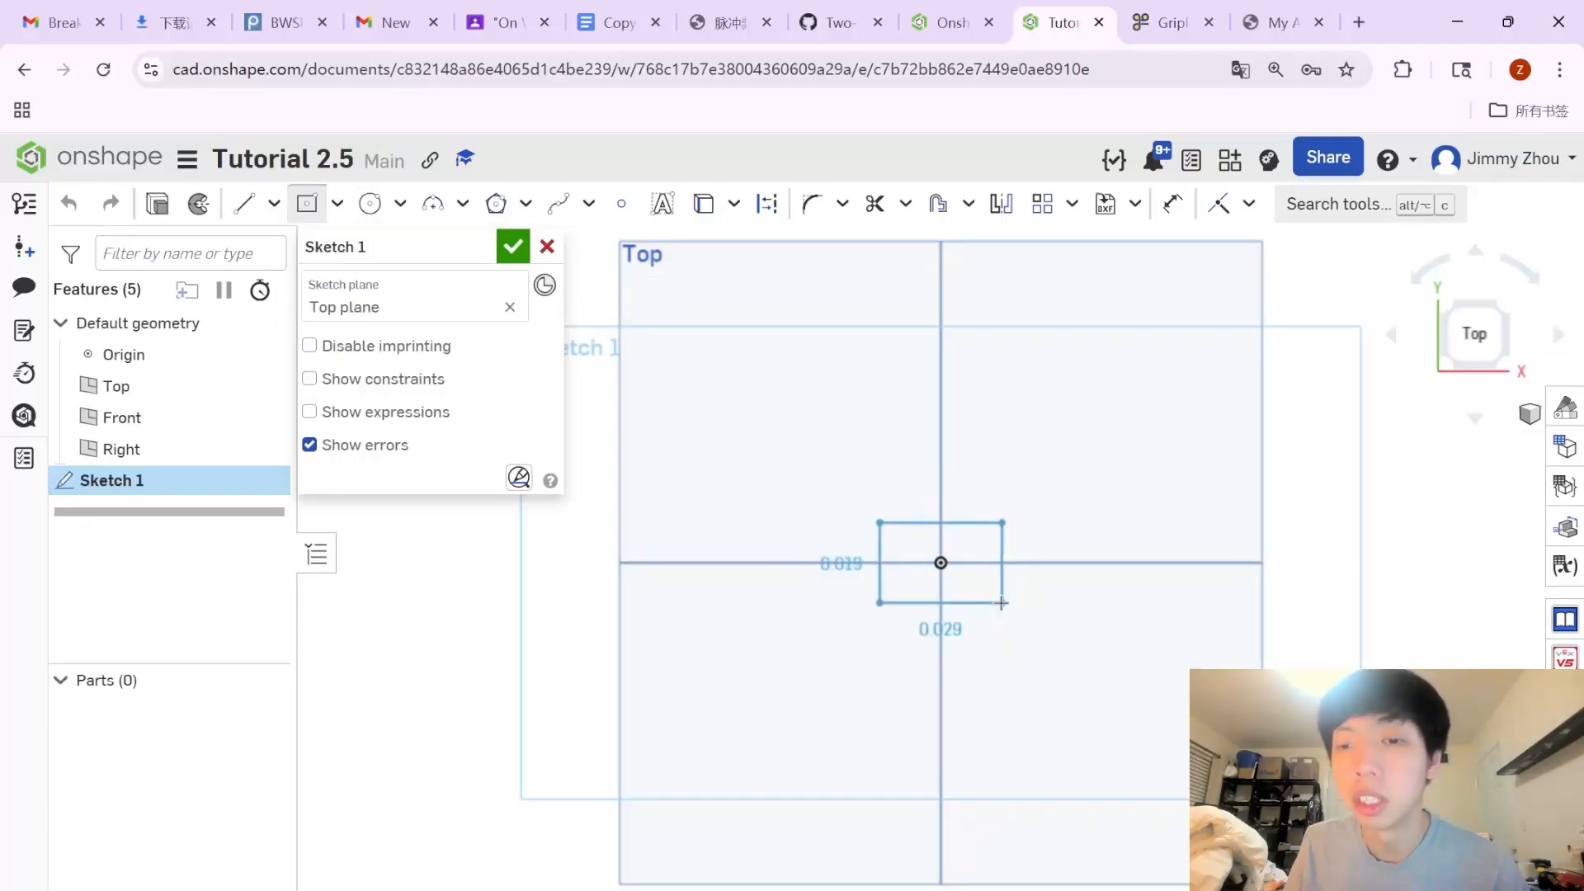
left_click(621, 496)
Set the workspace's default length unit to Millimeter.
left_click(196, 175)
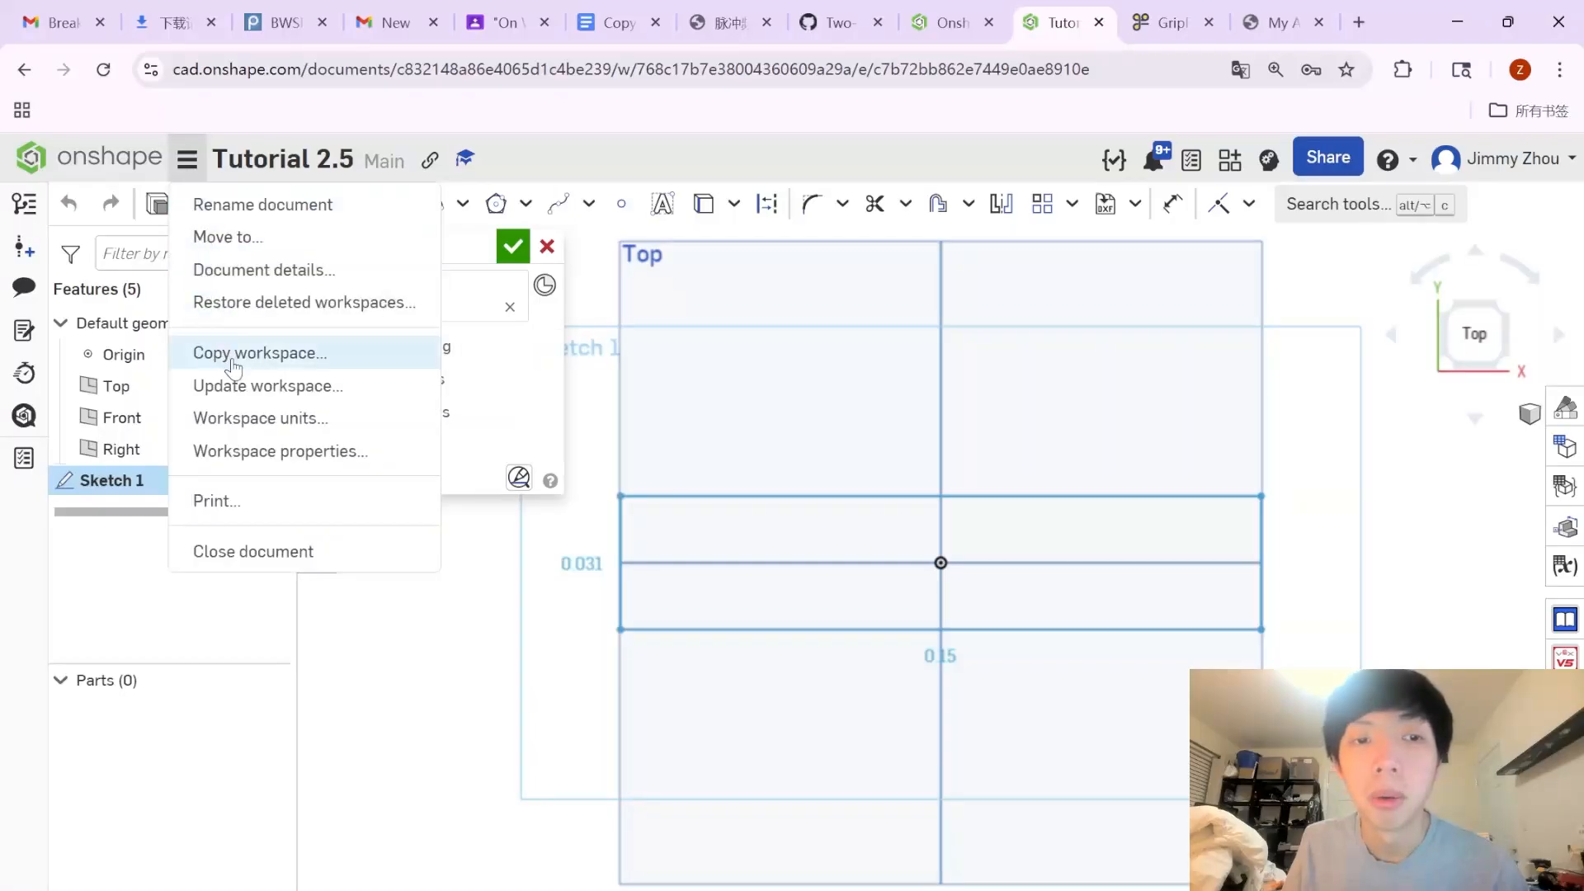
left_click(237, 418)
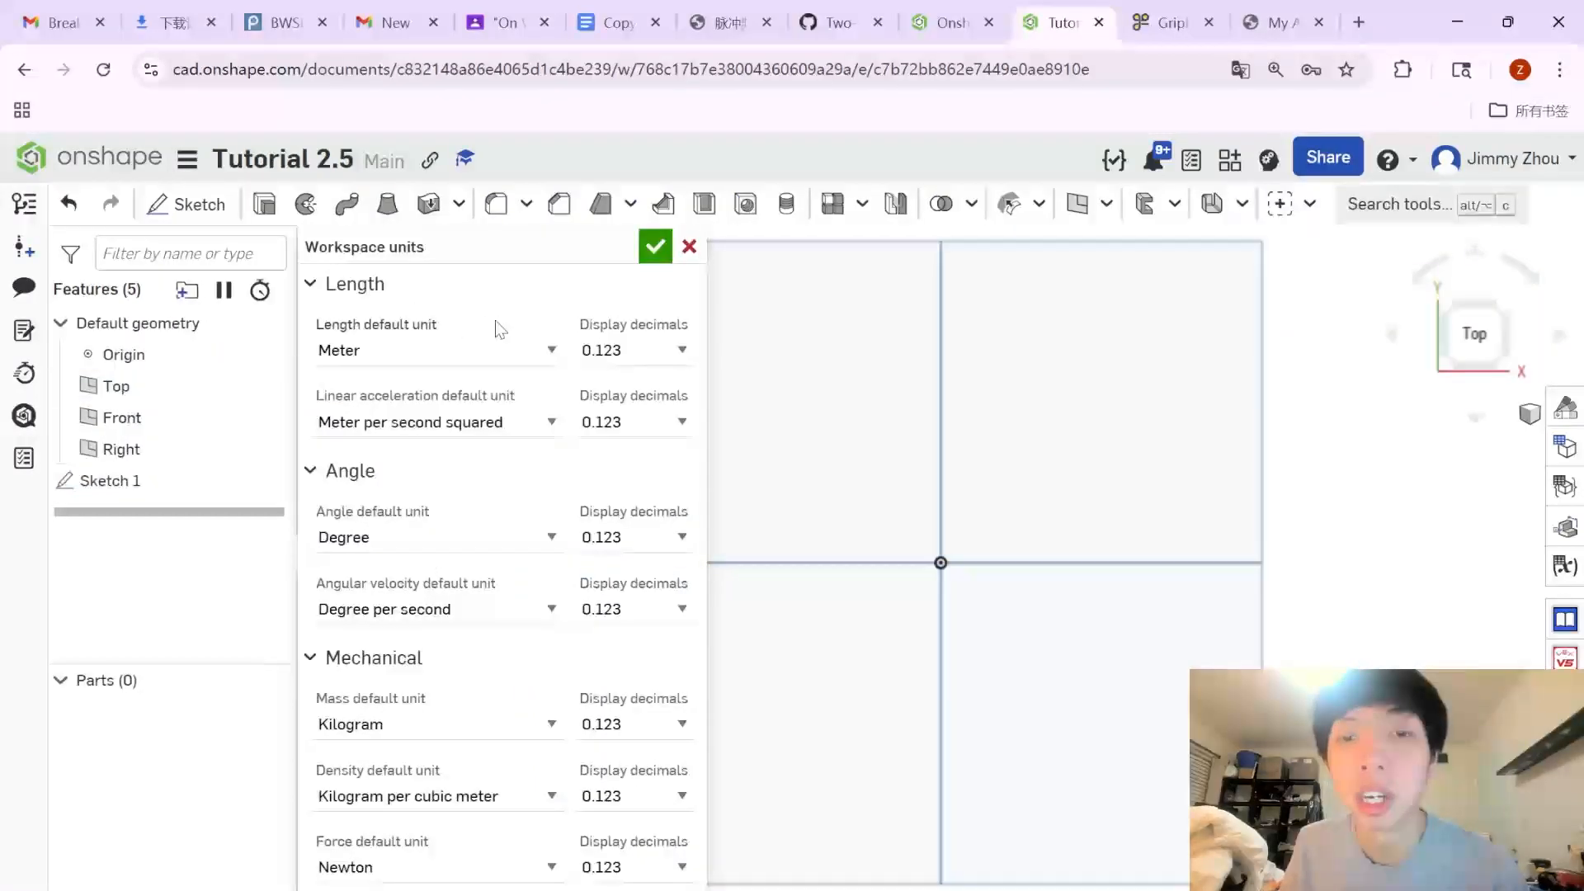
left_click(429, 352)
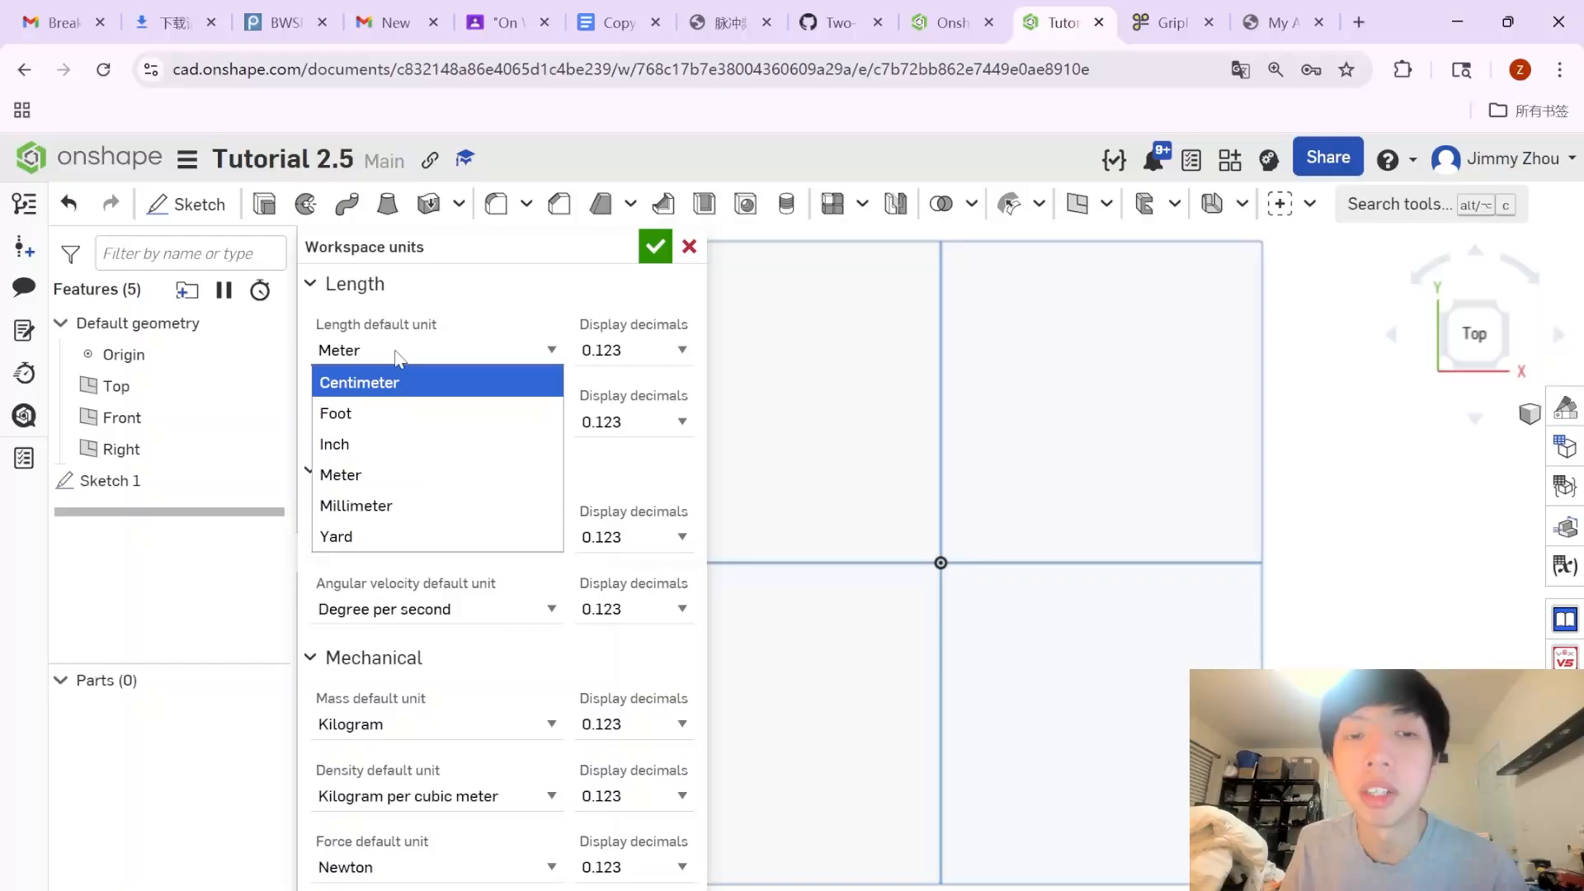
left_click(390, 498)
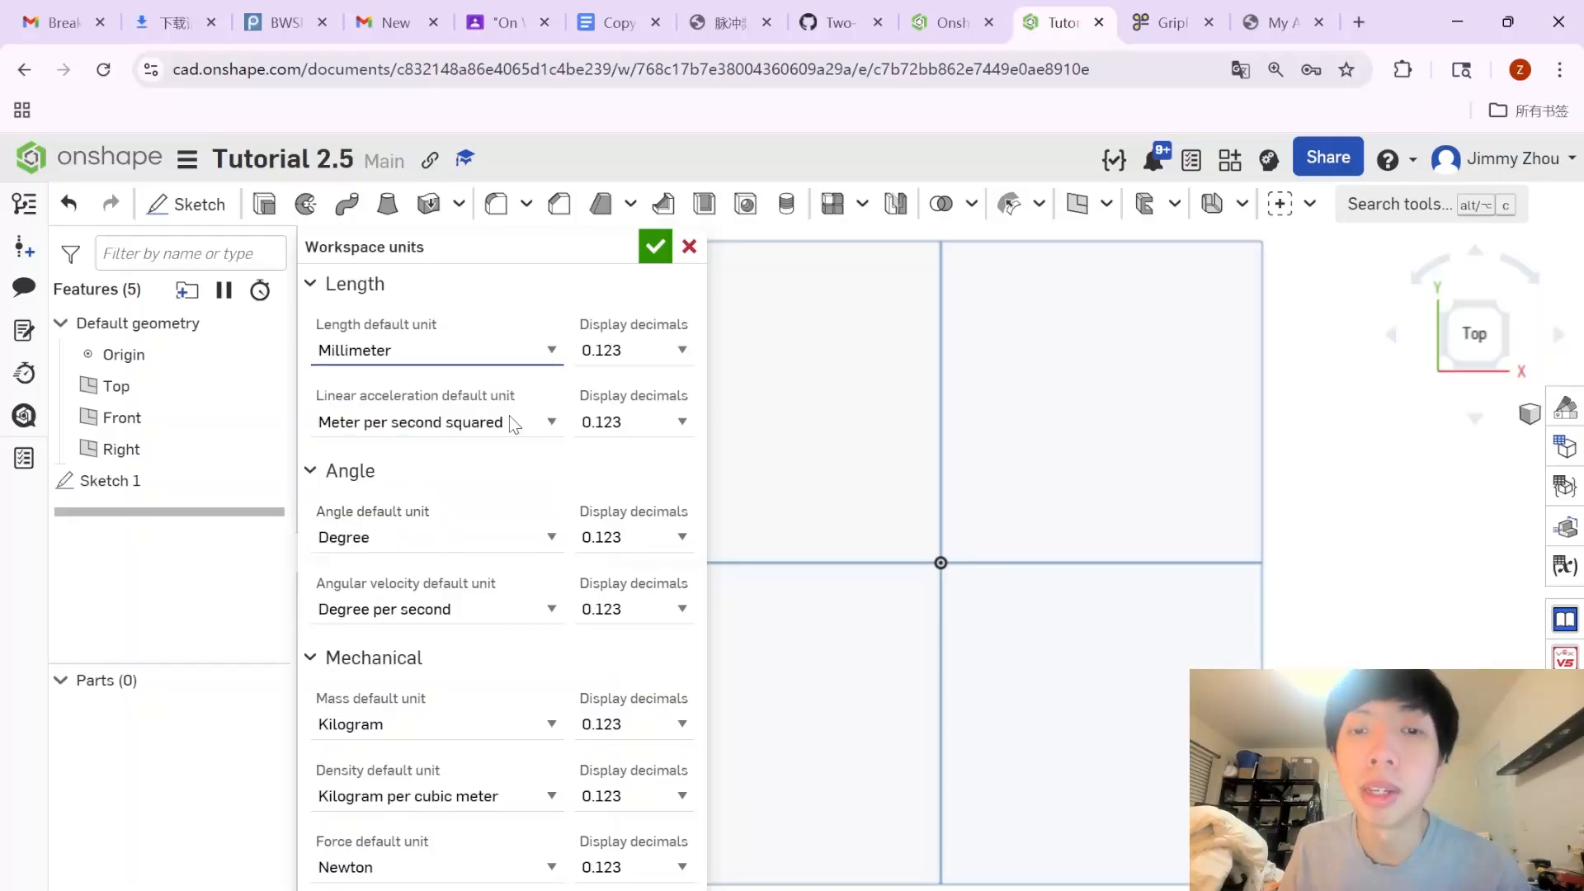
left_click(653, 245)
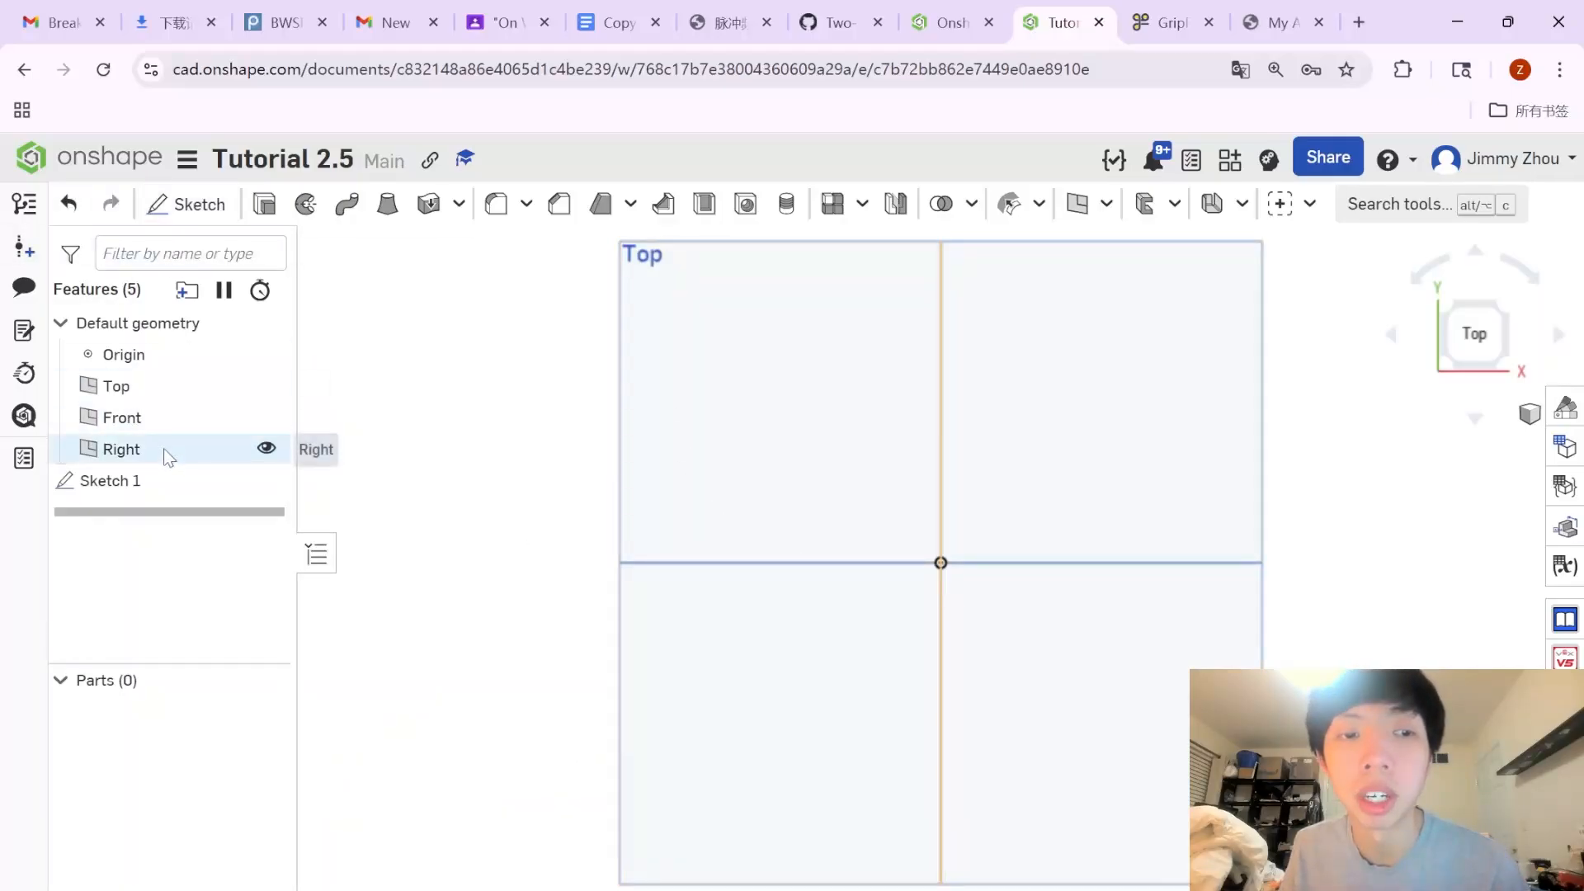
Reopen Sketch 1 and sketch a center point rectangle on the origin, 16 mm wide and 16 mm high.
double_click(159, 484)
left_click(306, 203)
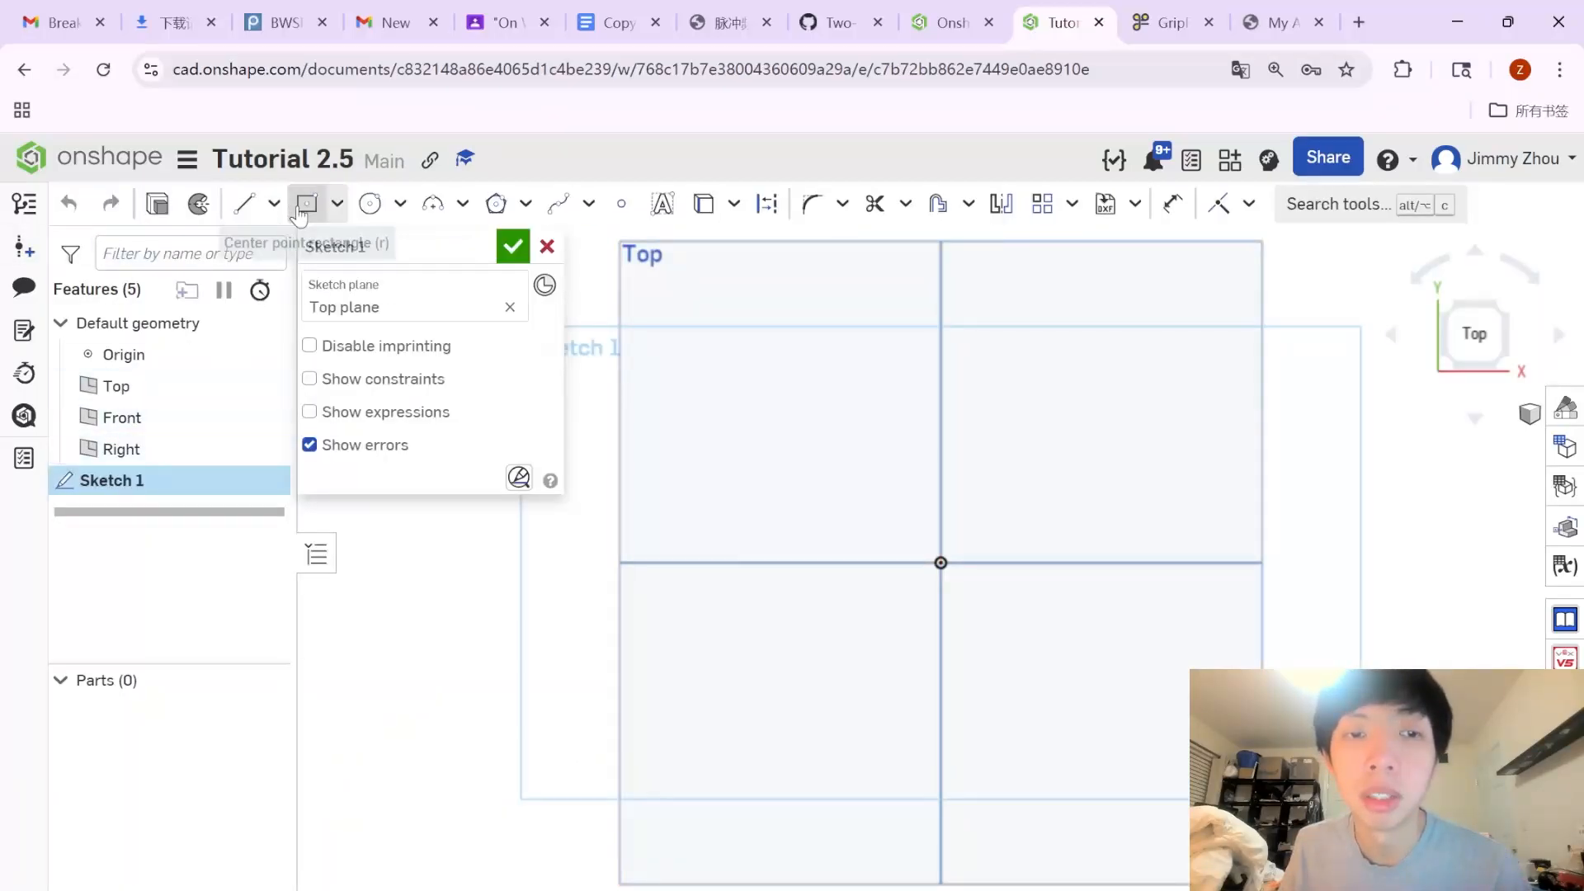
left_click(937, 562)
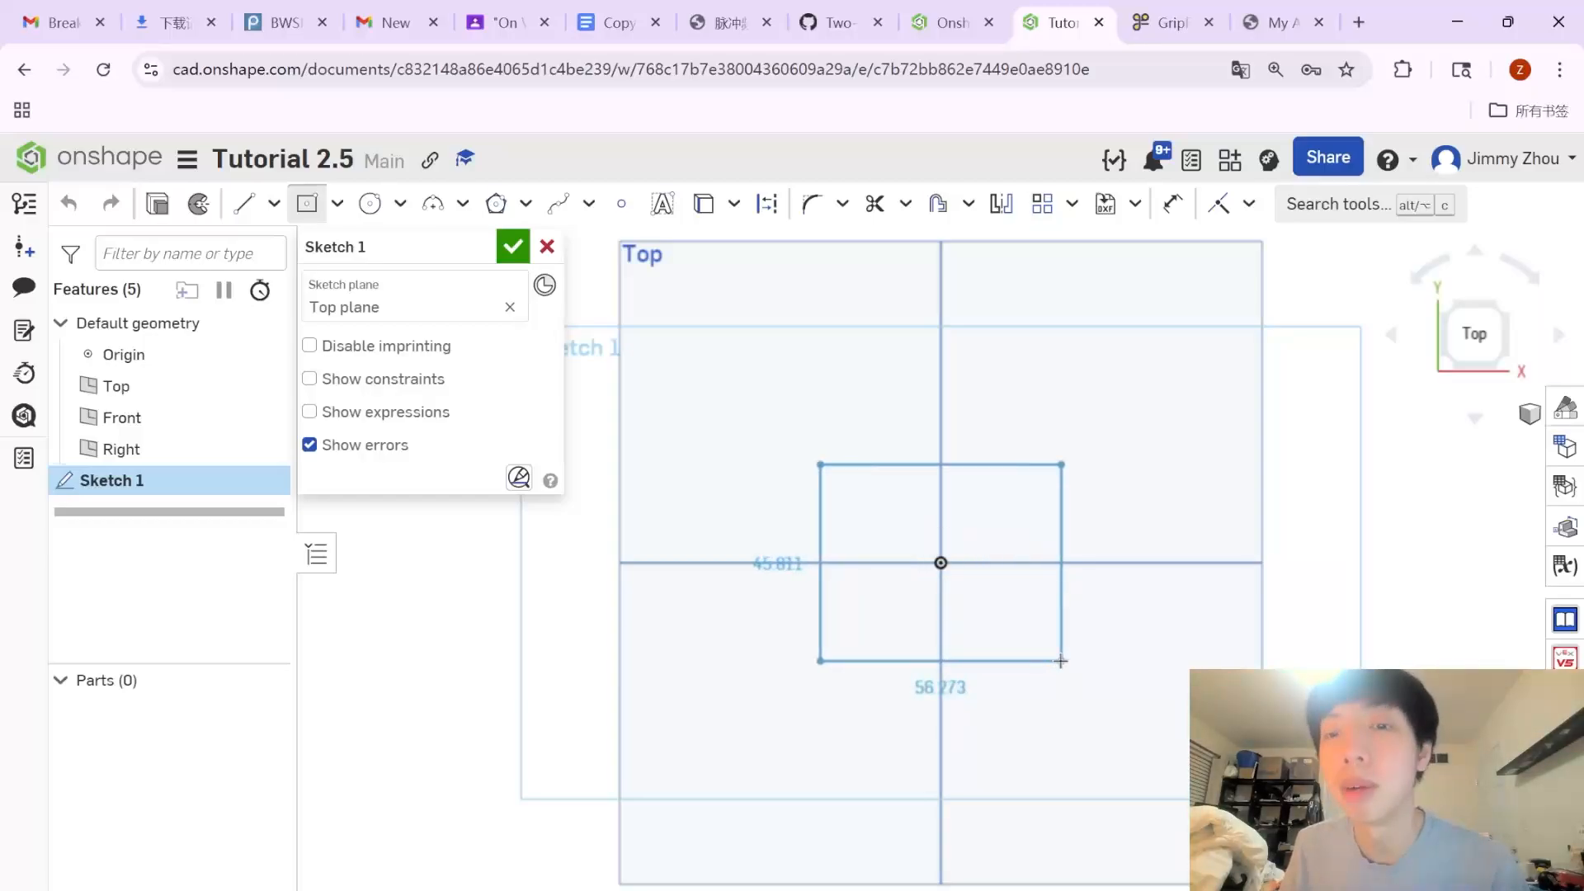
left_click(1044, 697)
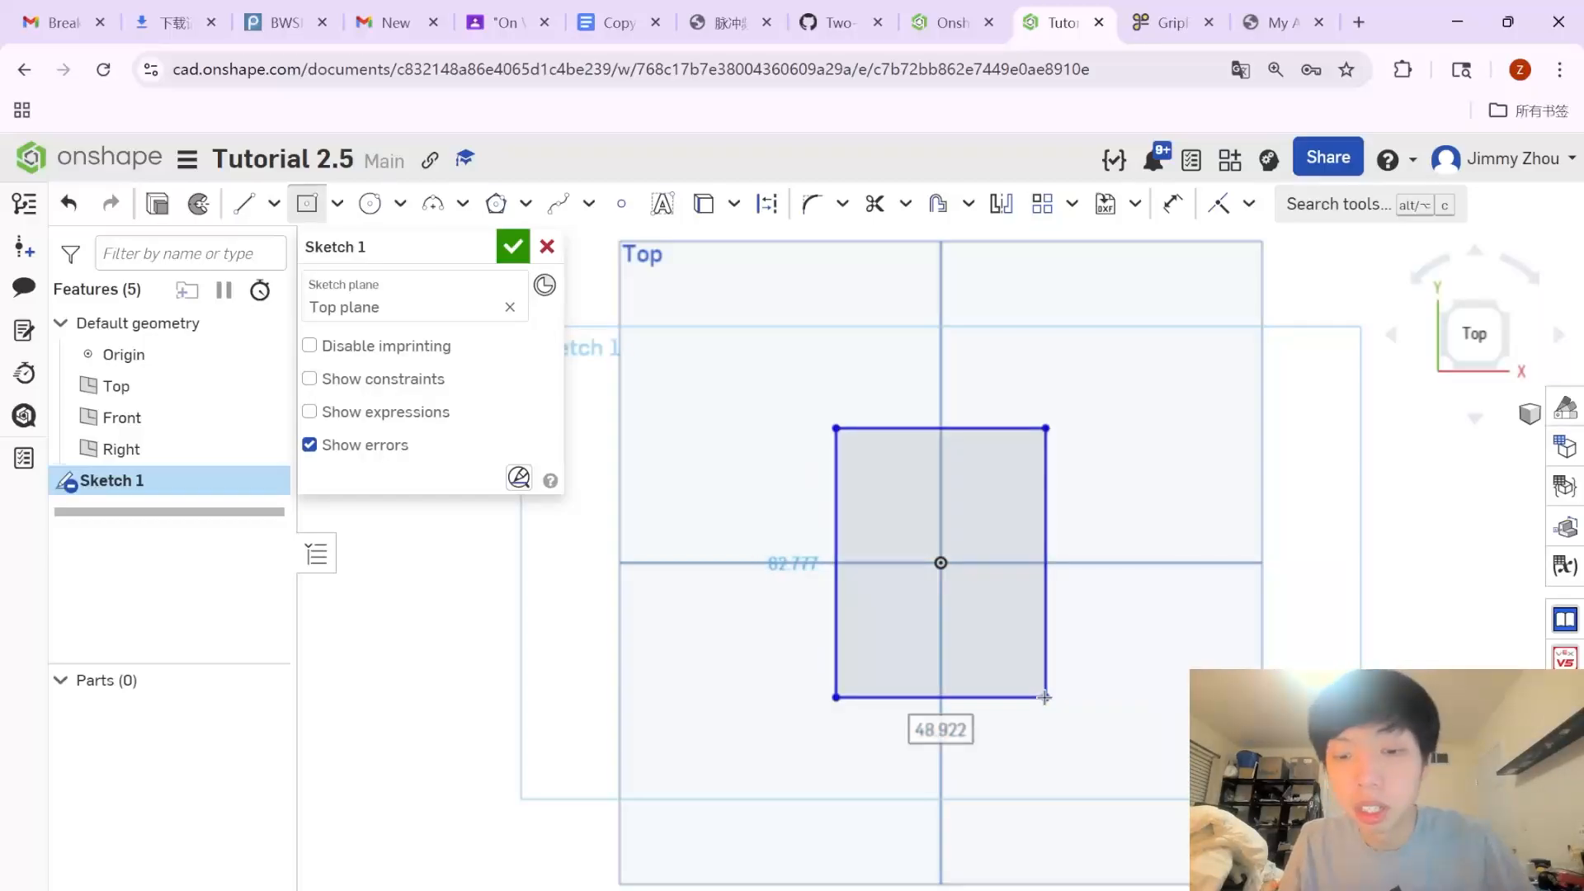
type("16")
key("Return")
type("16")
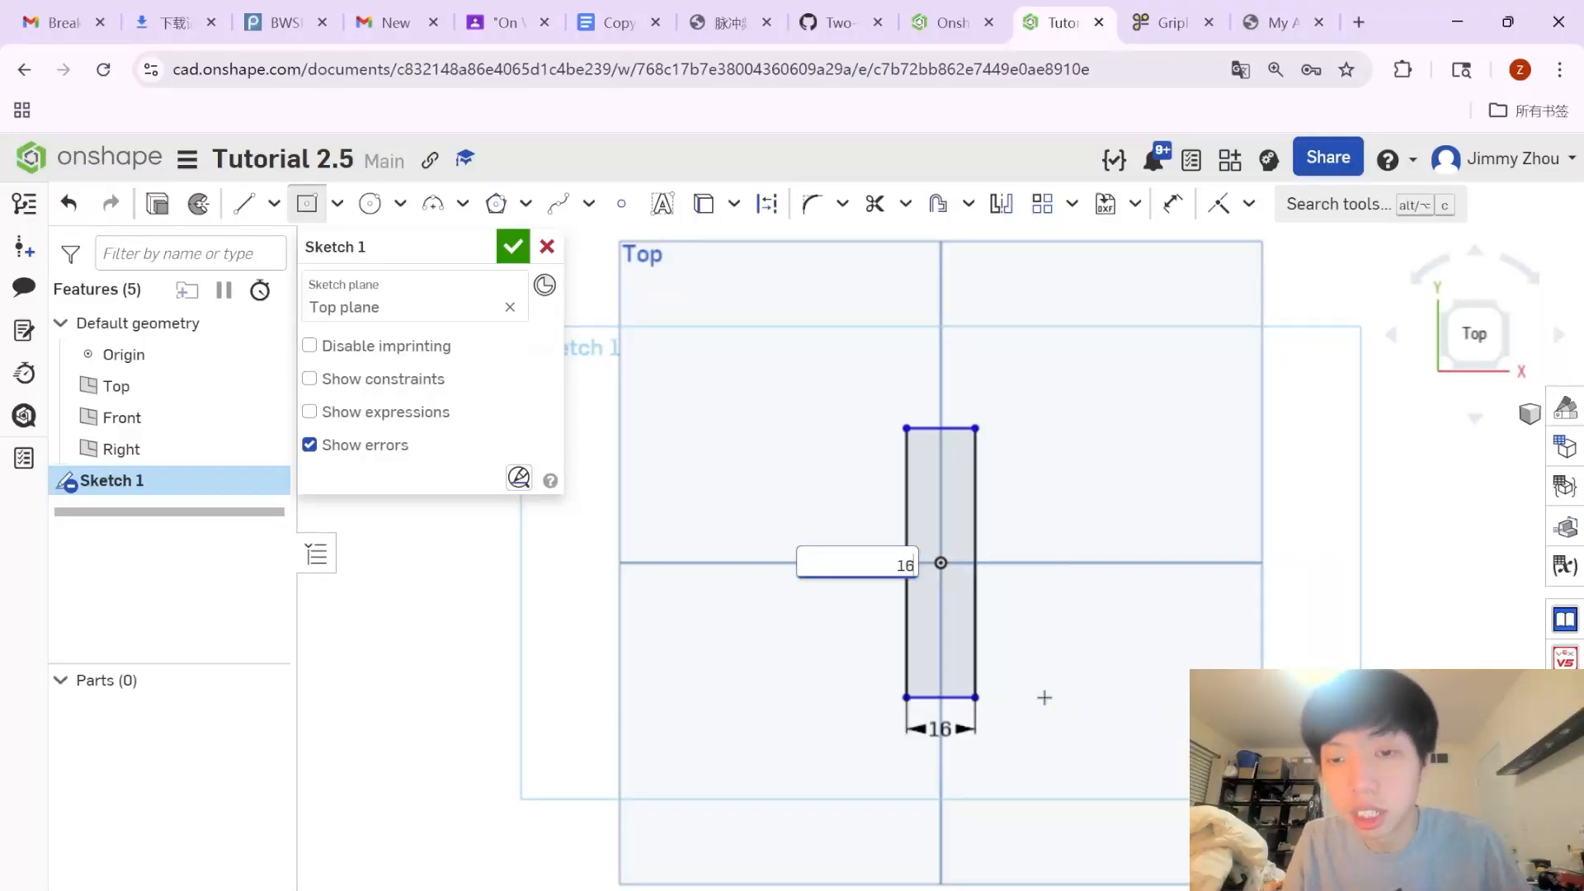
key("Return")
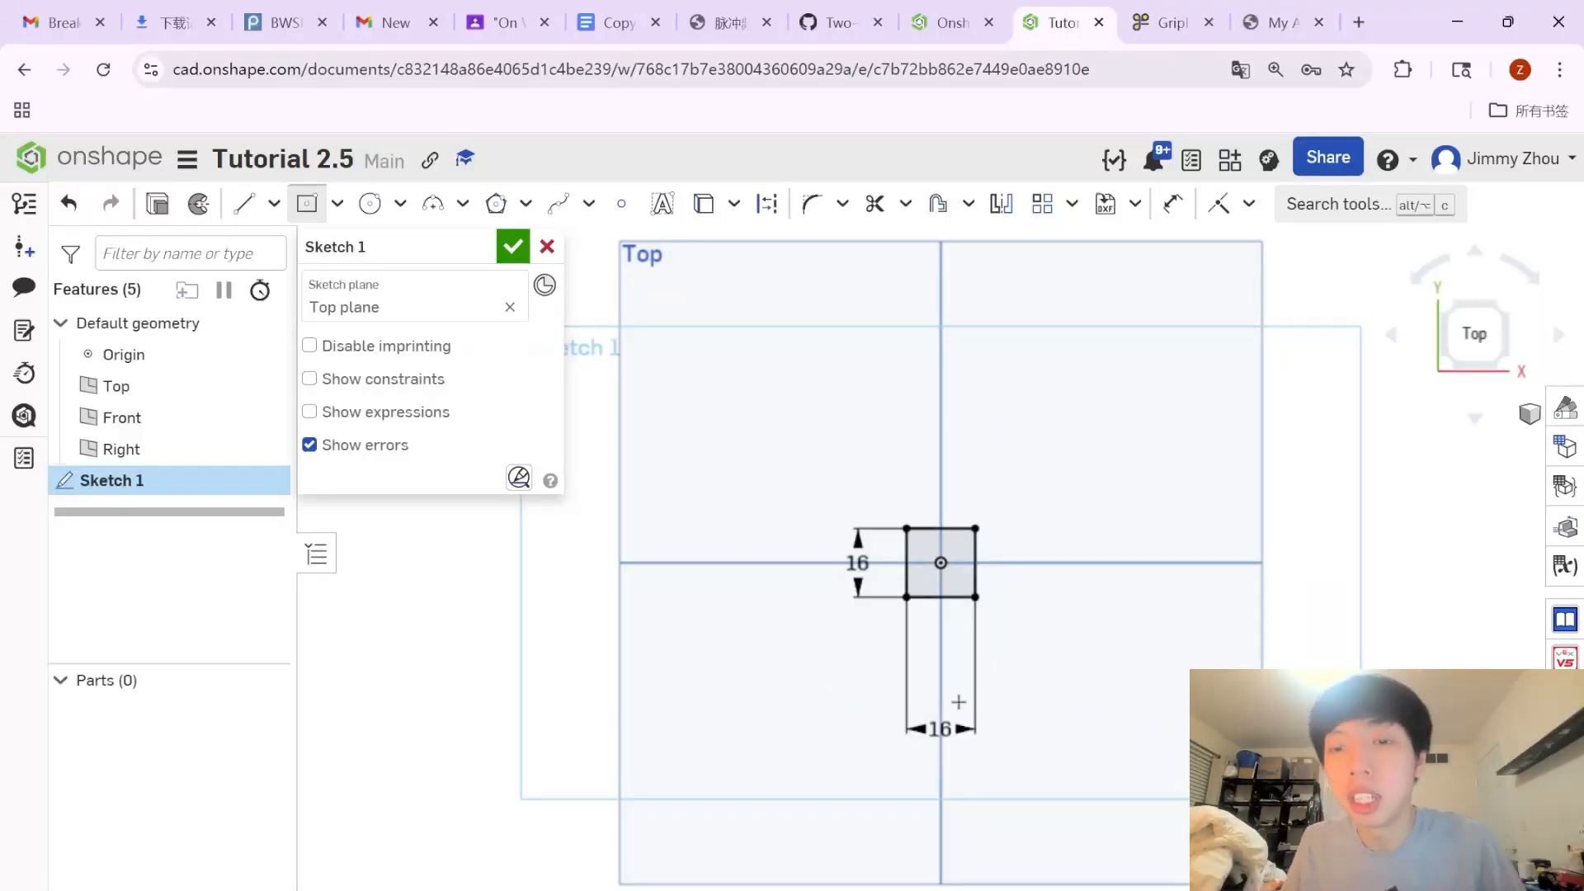
key("Escape")
Delete the square's horizontal 16 mm dimension, try moving its left edge inward to the origin, and undo that move.
left_click(943, 729)
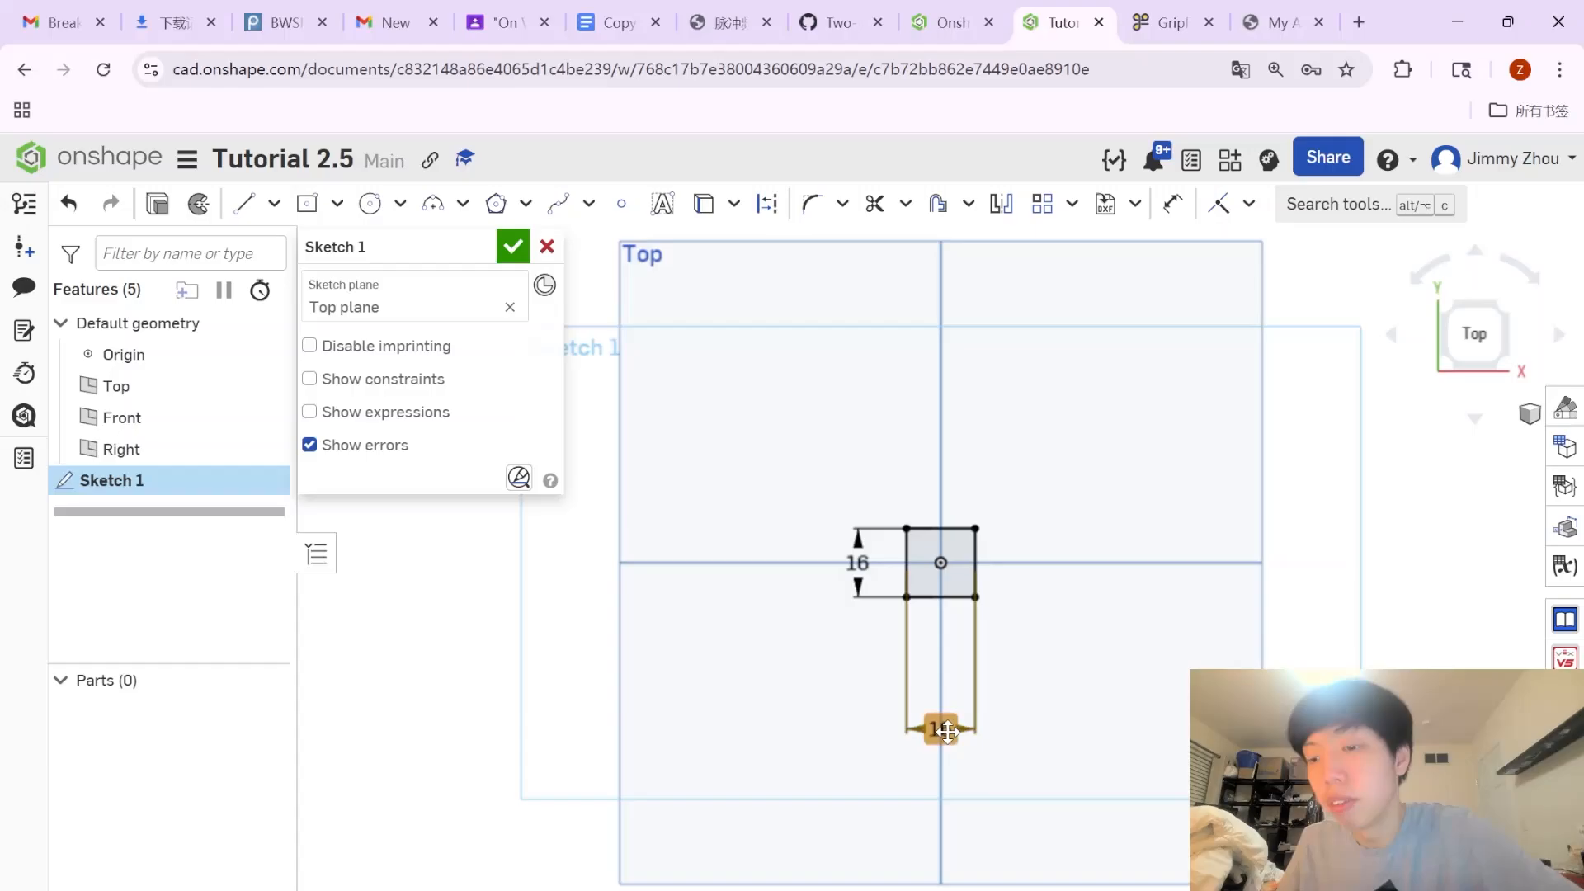
key("Delete")
left_click_drag(907, 572, 938, 603)
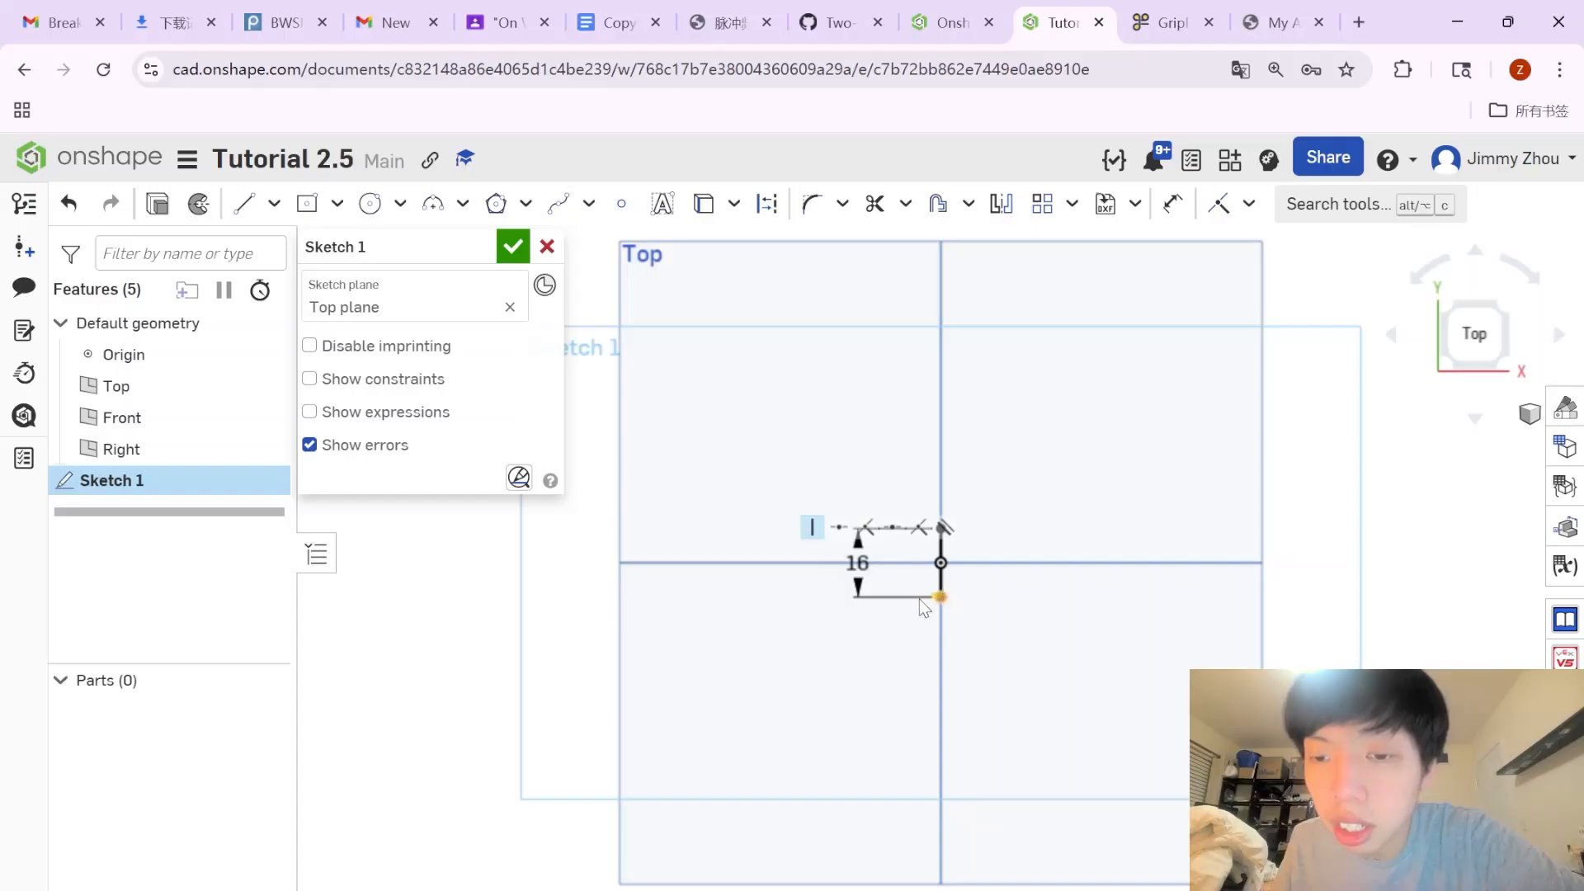
key("ctrl+z")
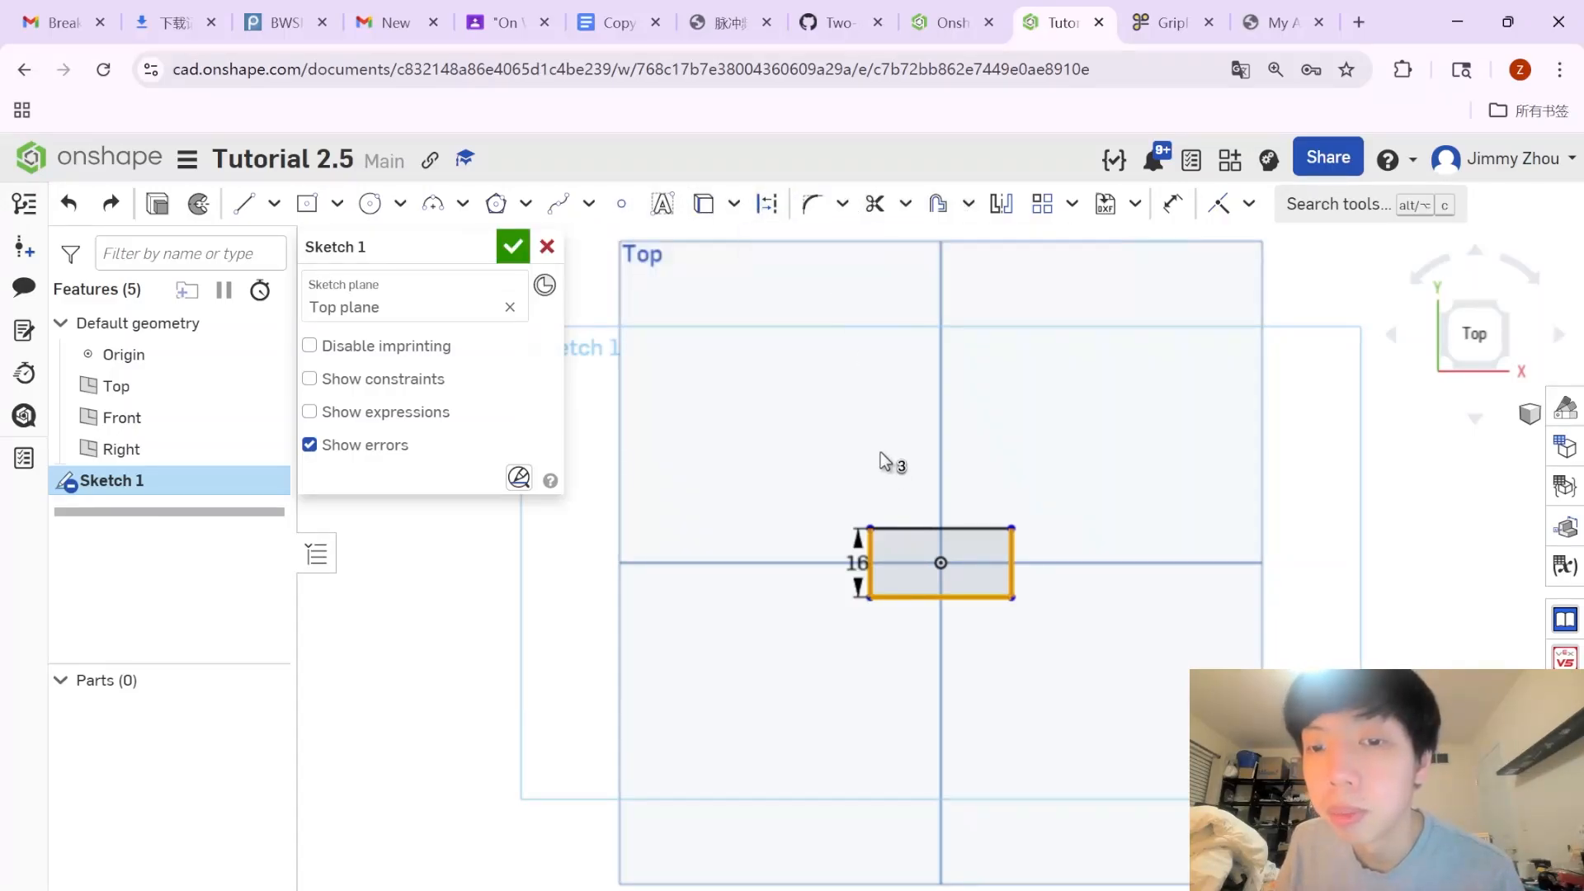
Widen the 16 mm high rectangle slightly by moving its upper-left corner outward, and finish Sketch 1.
key("d")
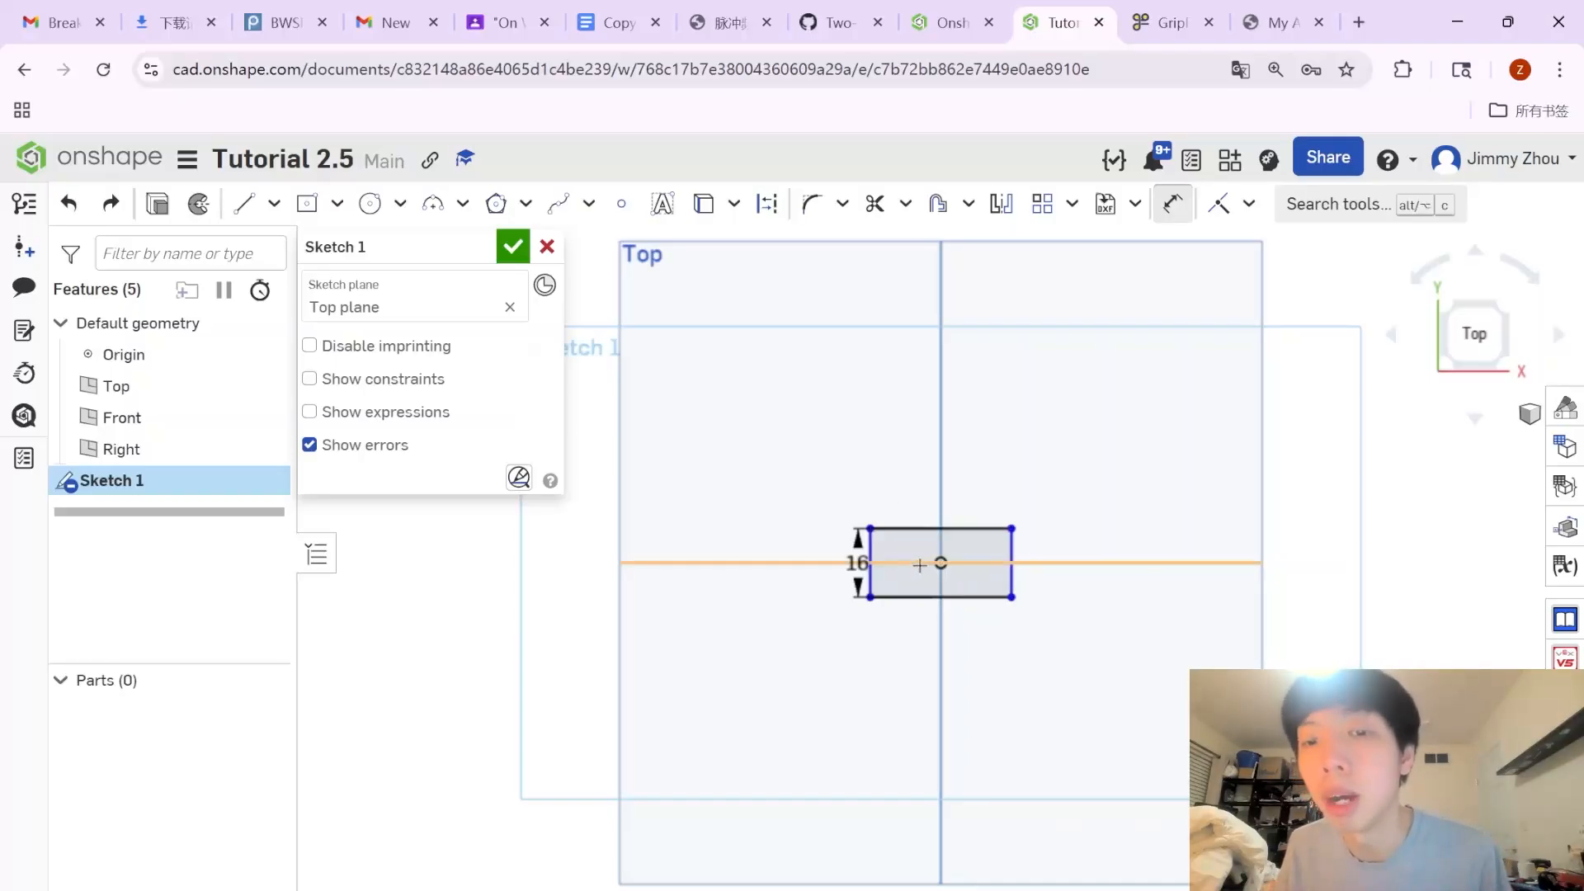
key("Escape")
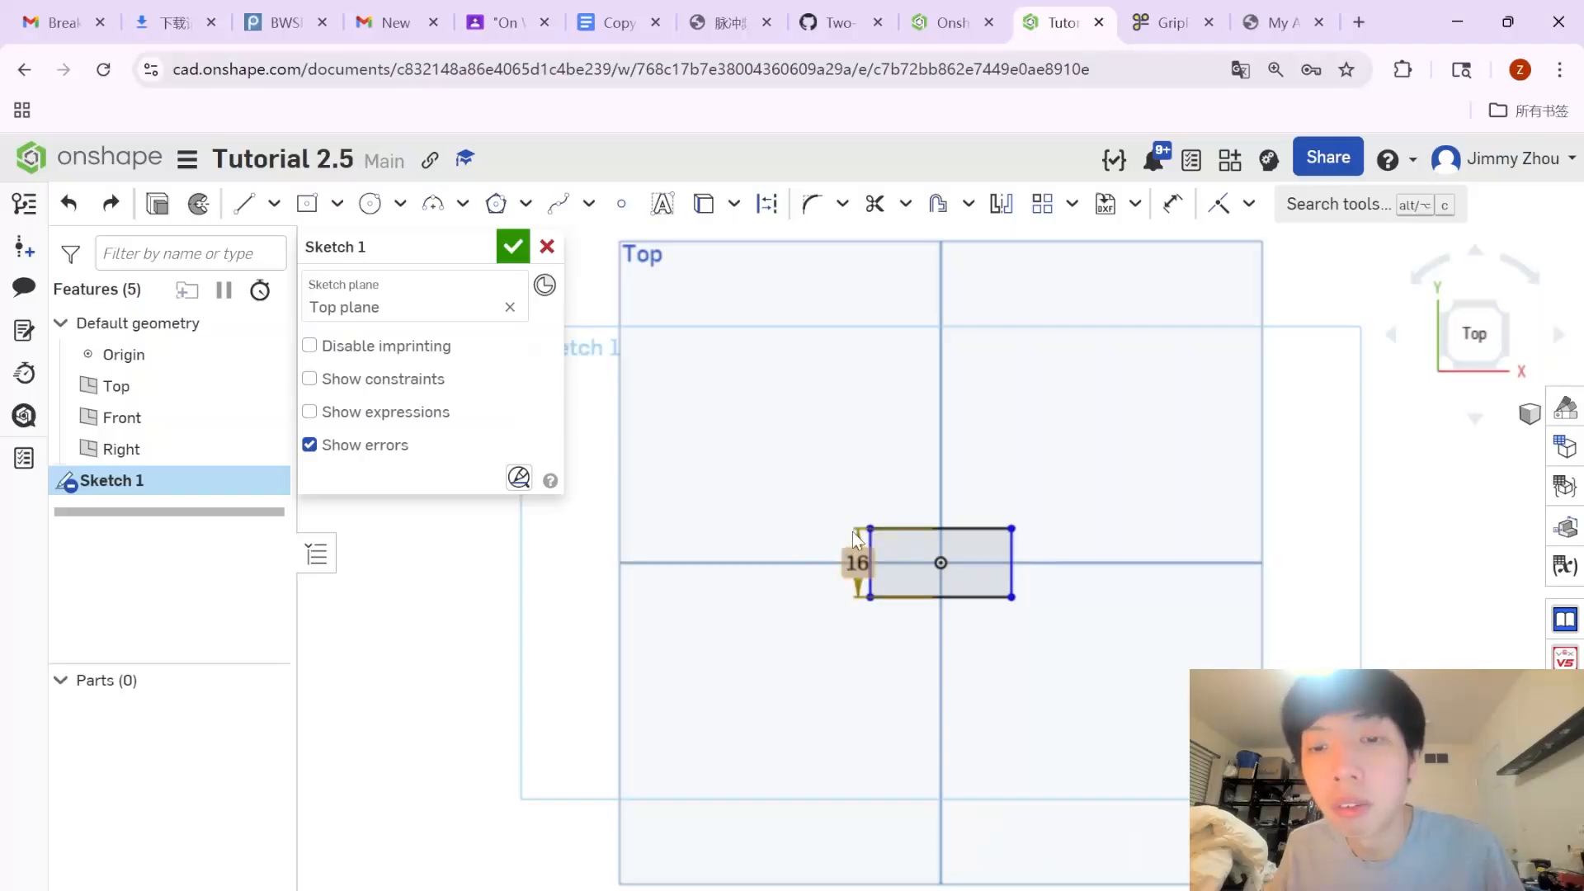
mouse_move(869, 528)
left_mouse_down()
mouse_move(670, 535)
mouse_move(857, 529)
left_mouse_up()
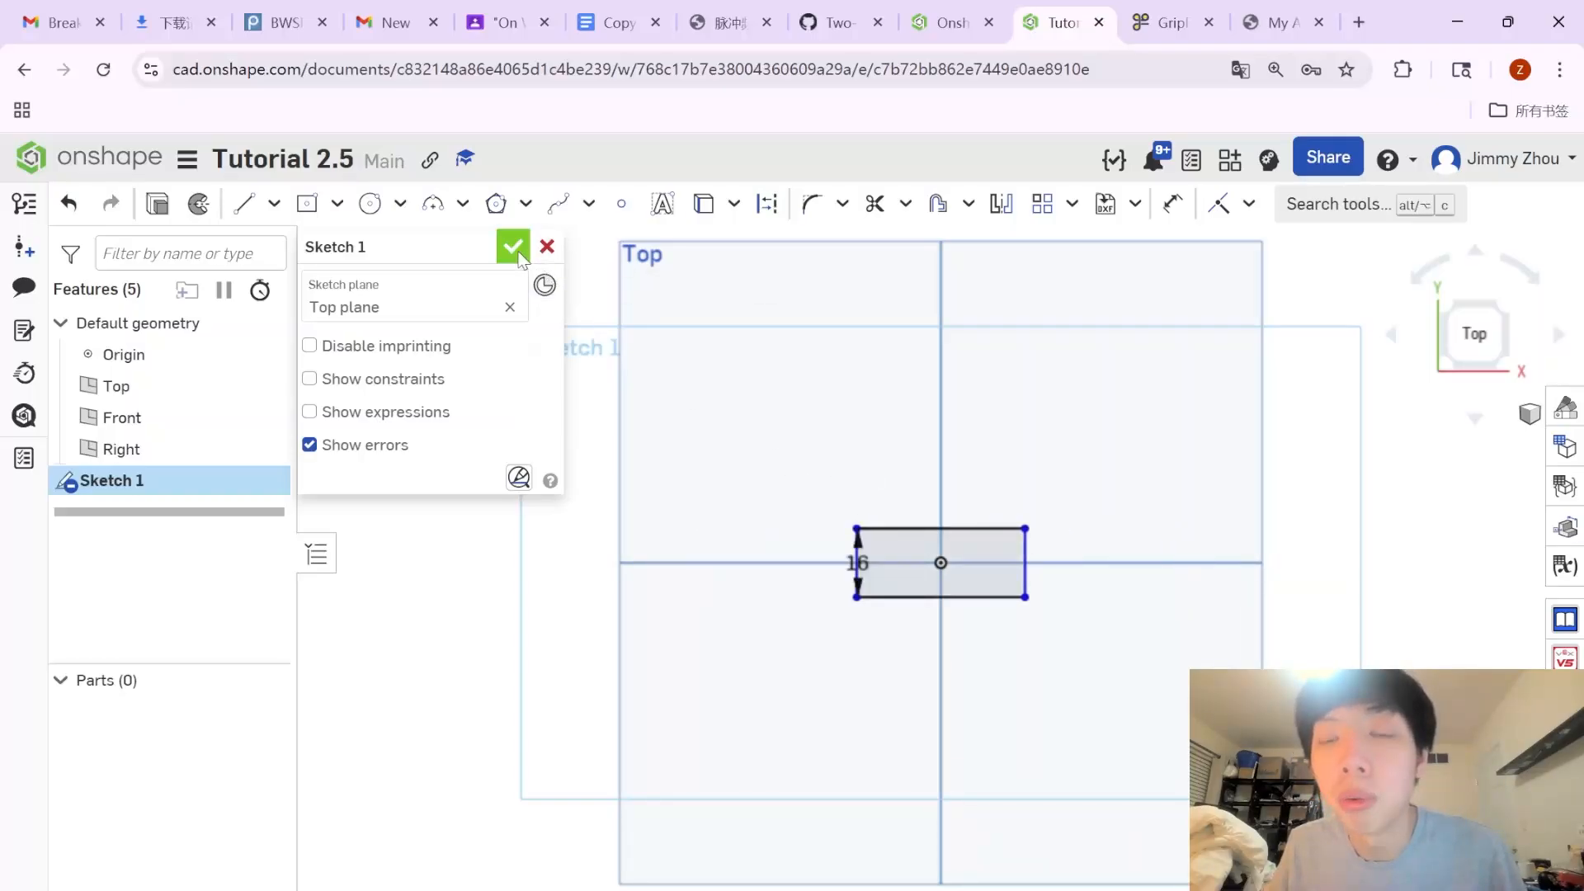
left_click(518, 255)
Extrude the Sketch 1 rectangle as a new solid with a blind depth of 16 mm.
left_click(162, 478)
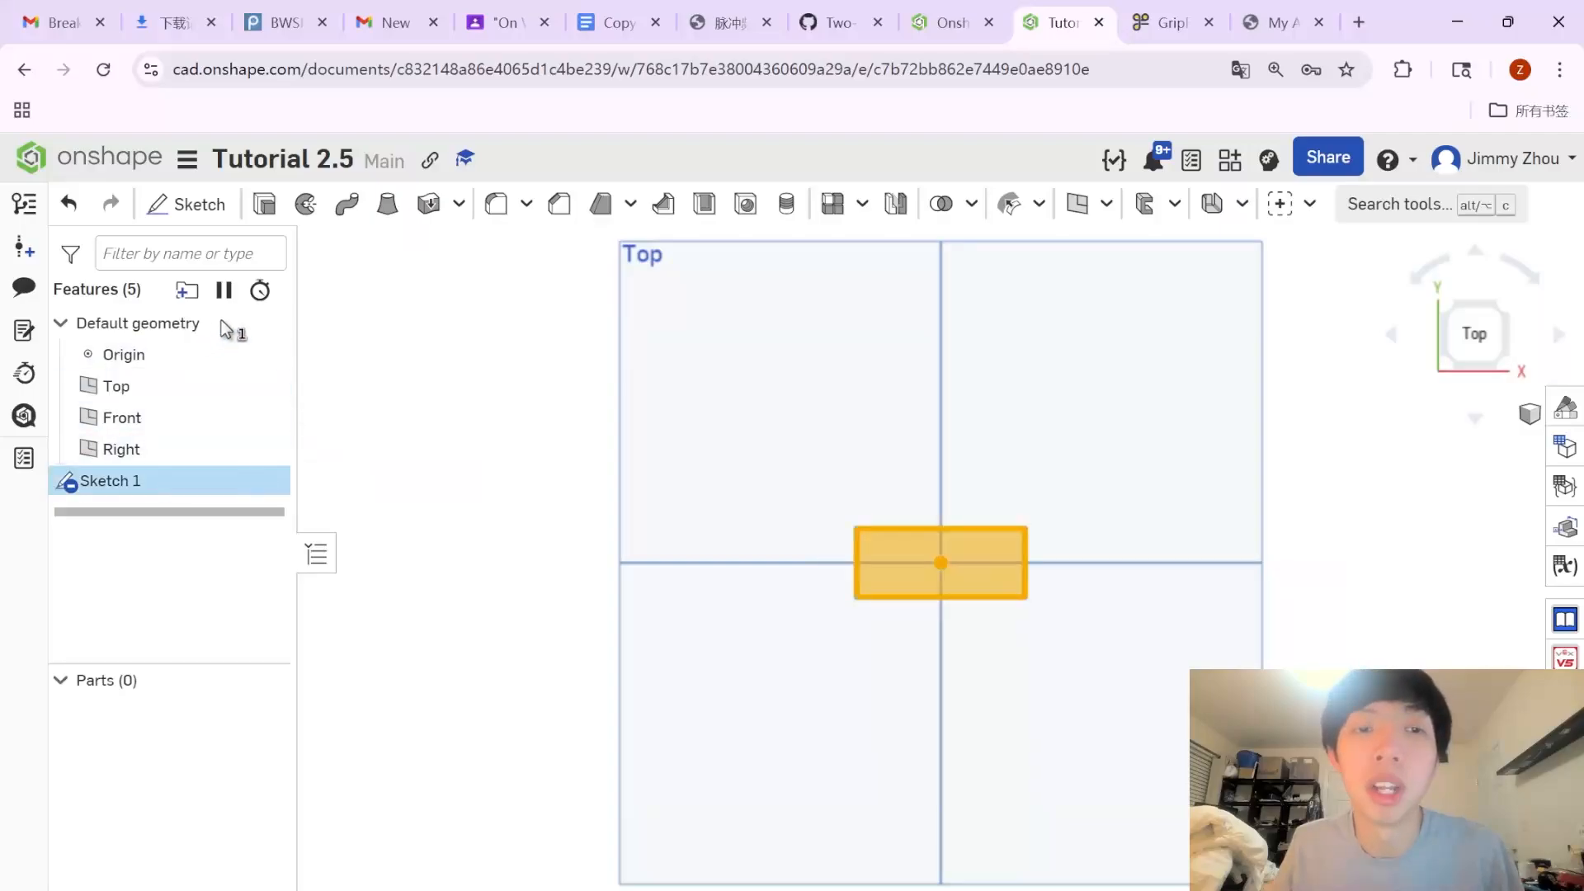
left_click(273, 220)
left_click(473, 450)
type("16")
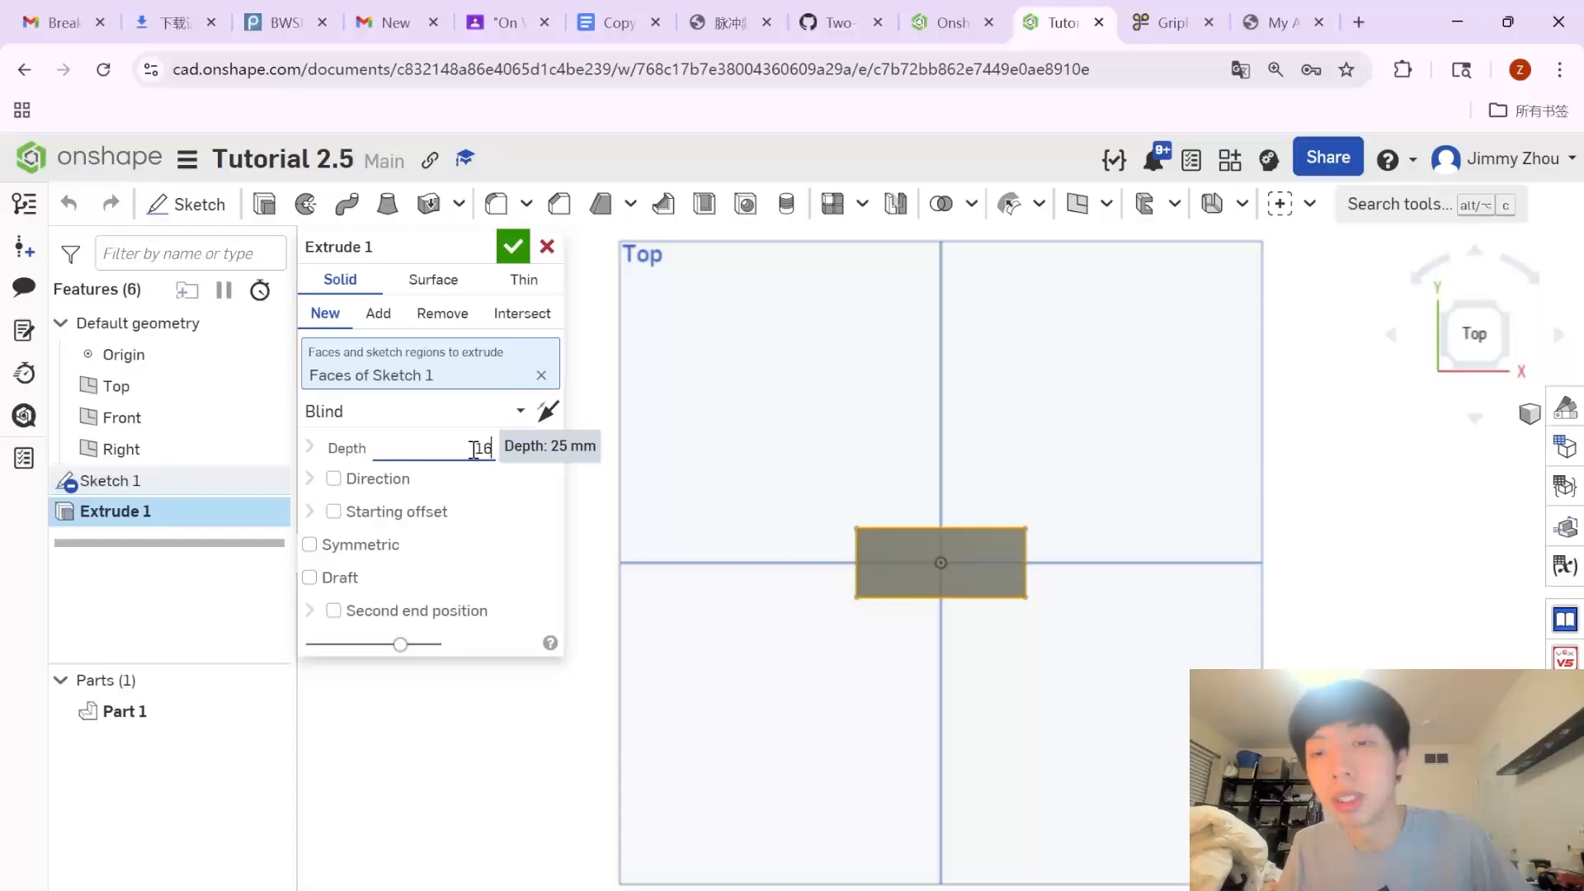
key("Return")
left_click(512, 246)
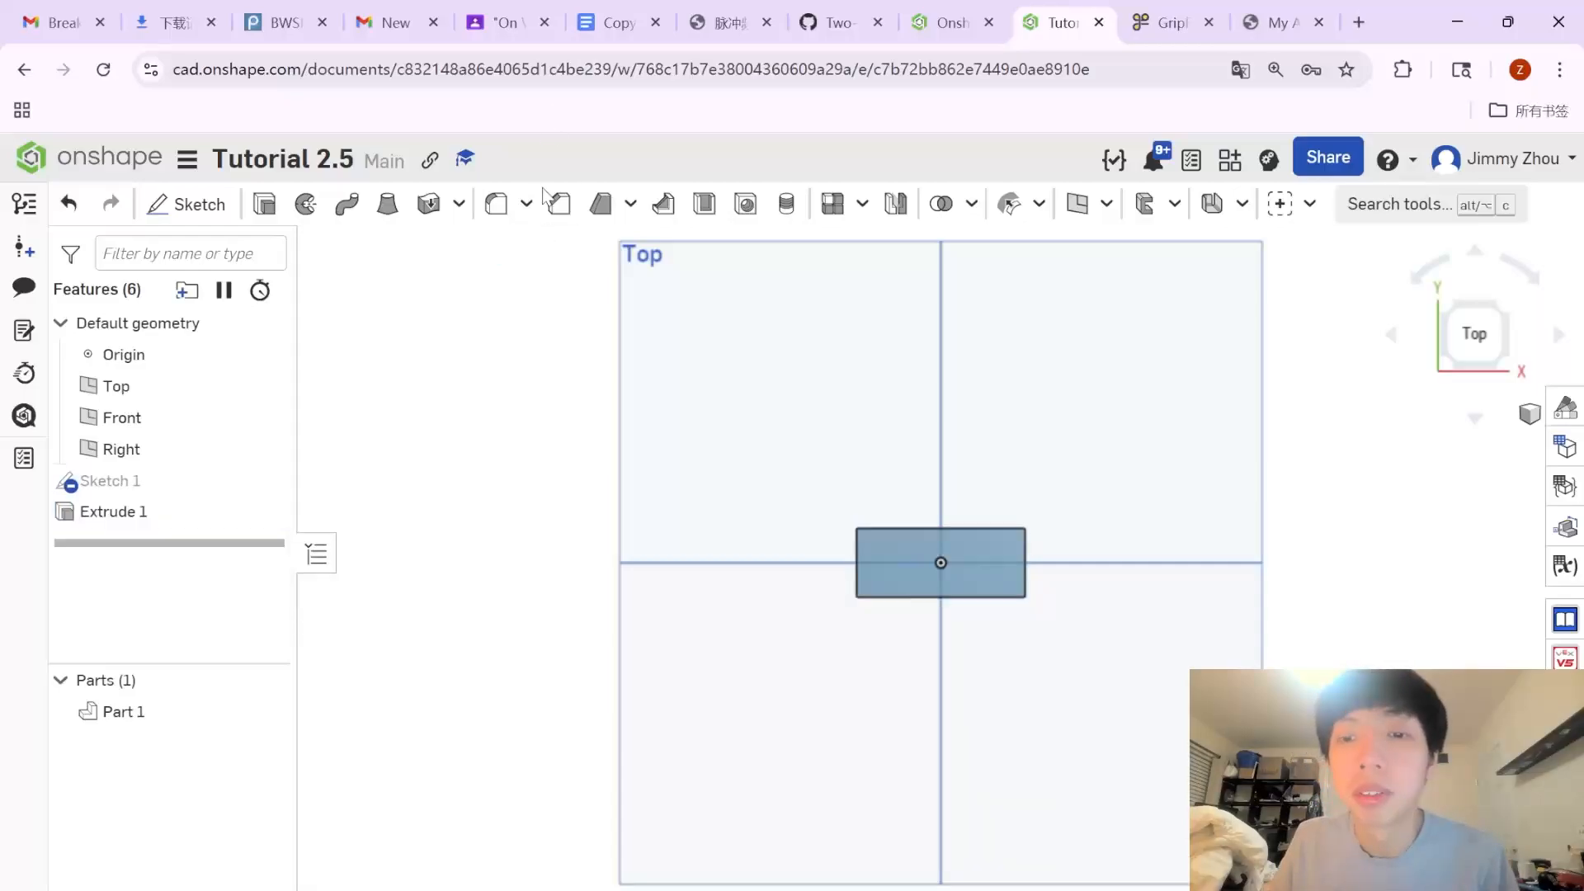
right_click_drag(670, 555, 781, 625)
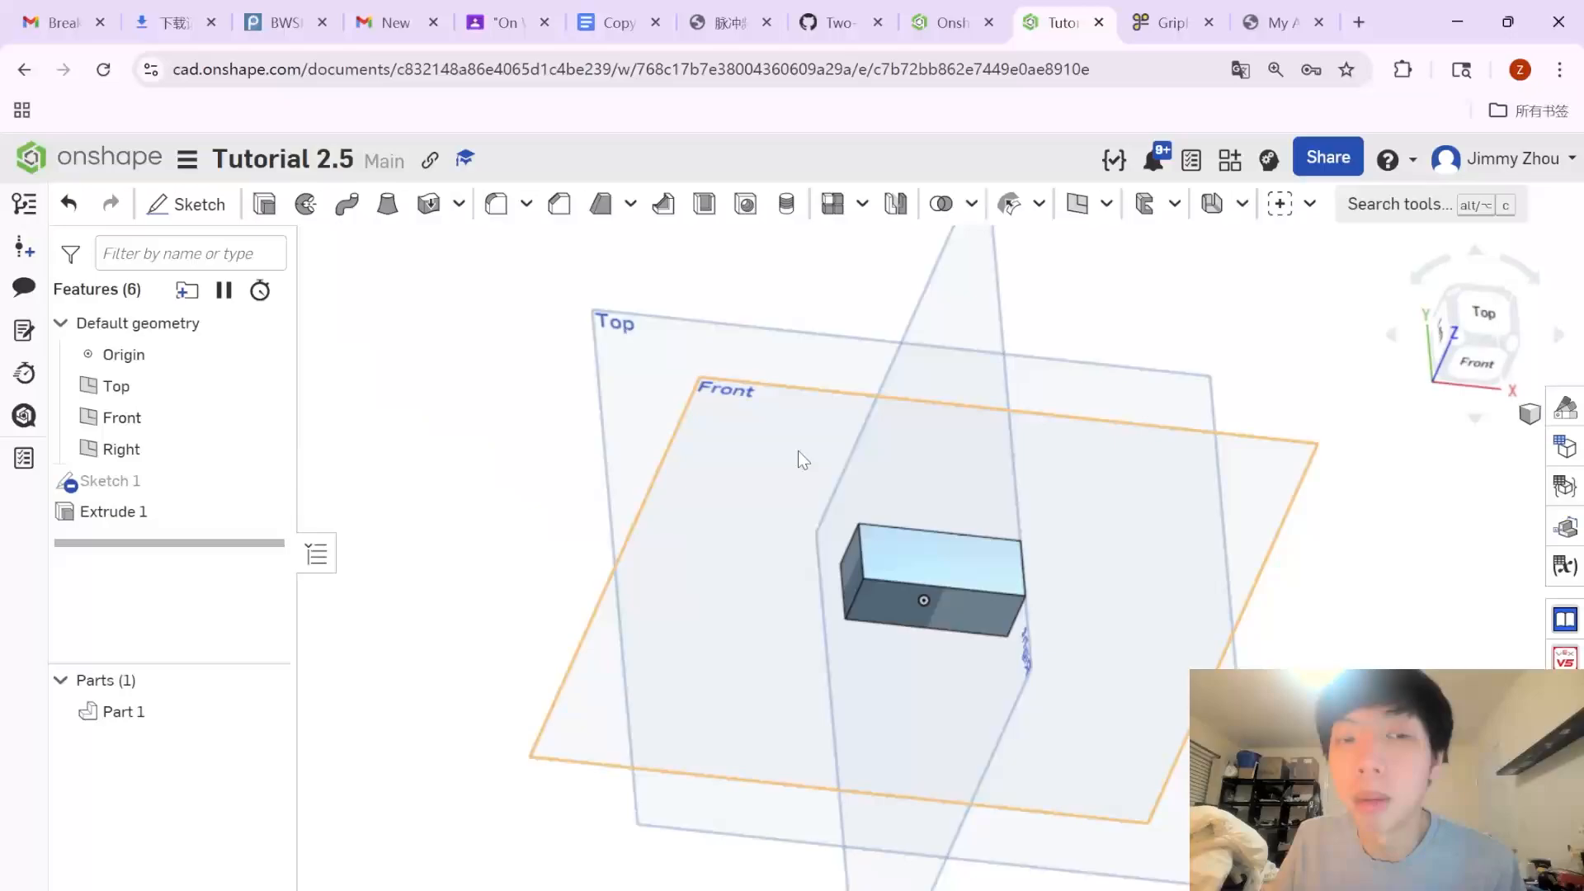
Show Sketch 1, reopen it for editing and narrow the rectangle by moving its left edge toward the origin.
left_click(268, 482)
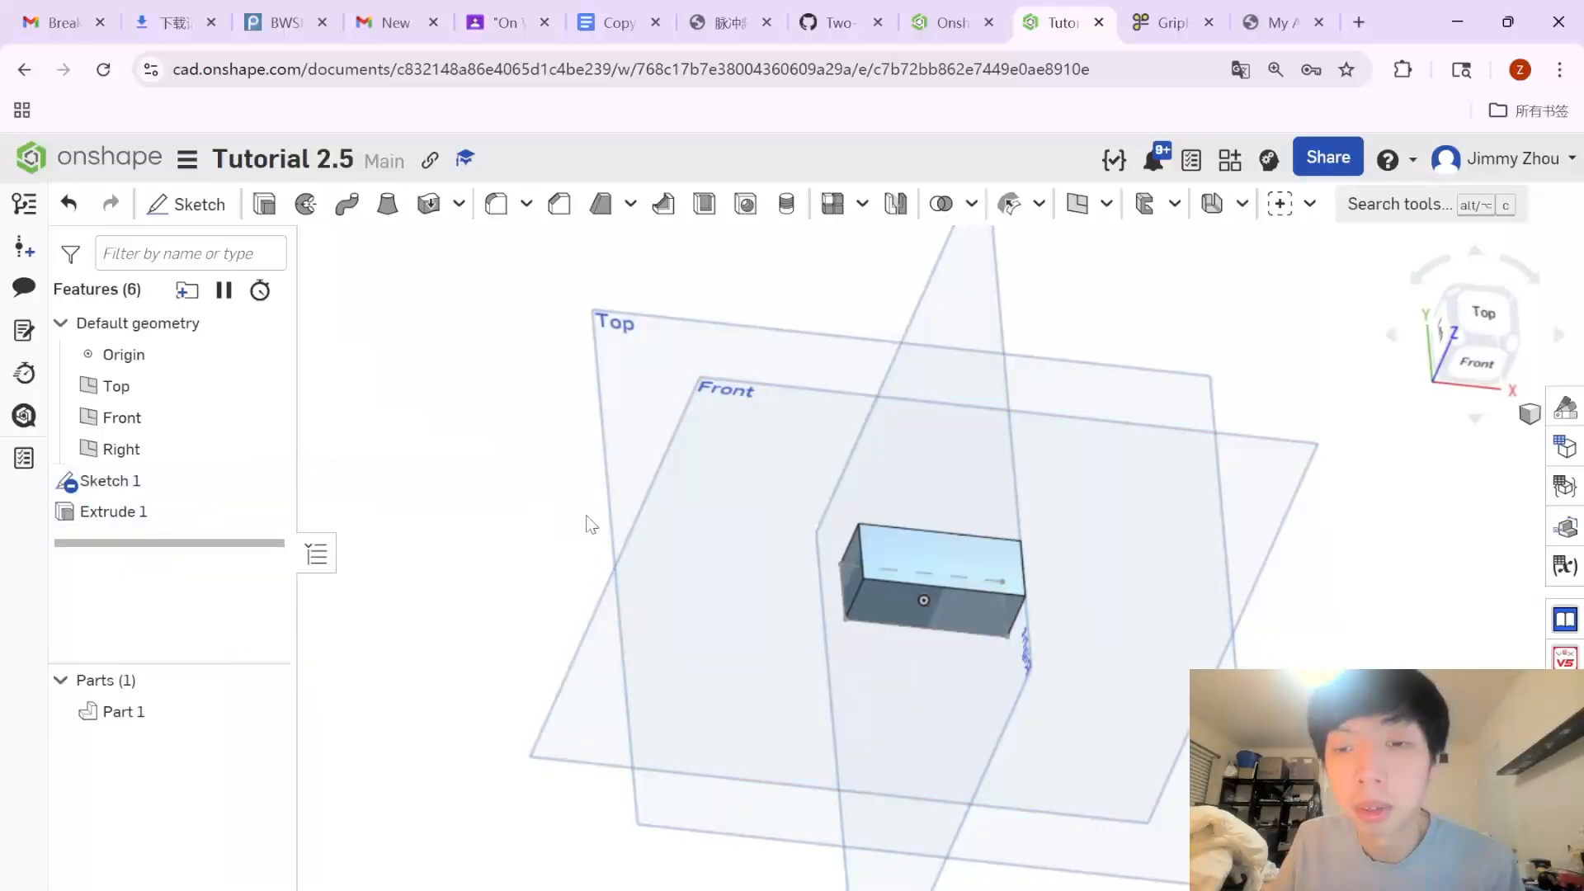
scroll(923, 593, "up", 5)
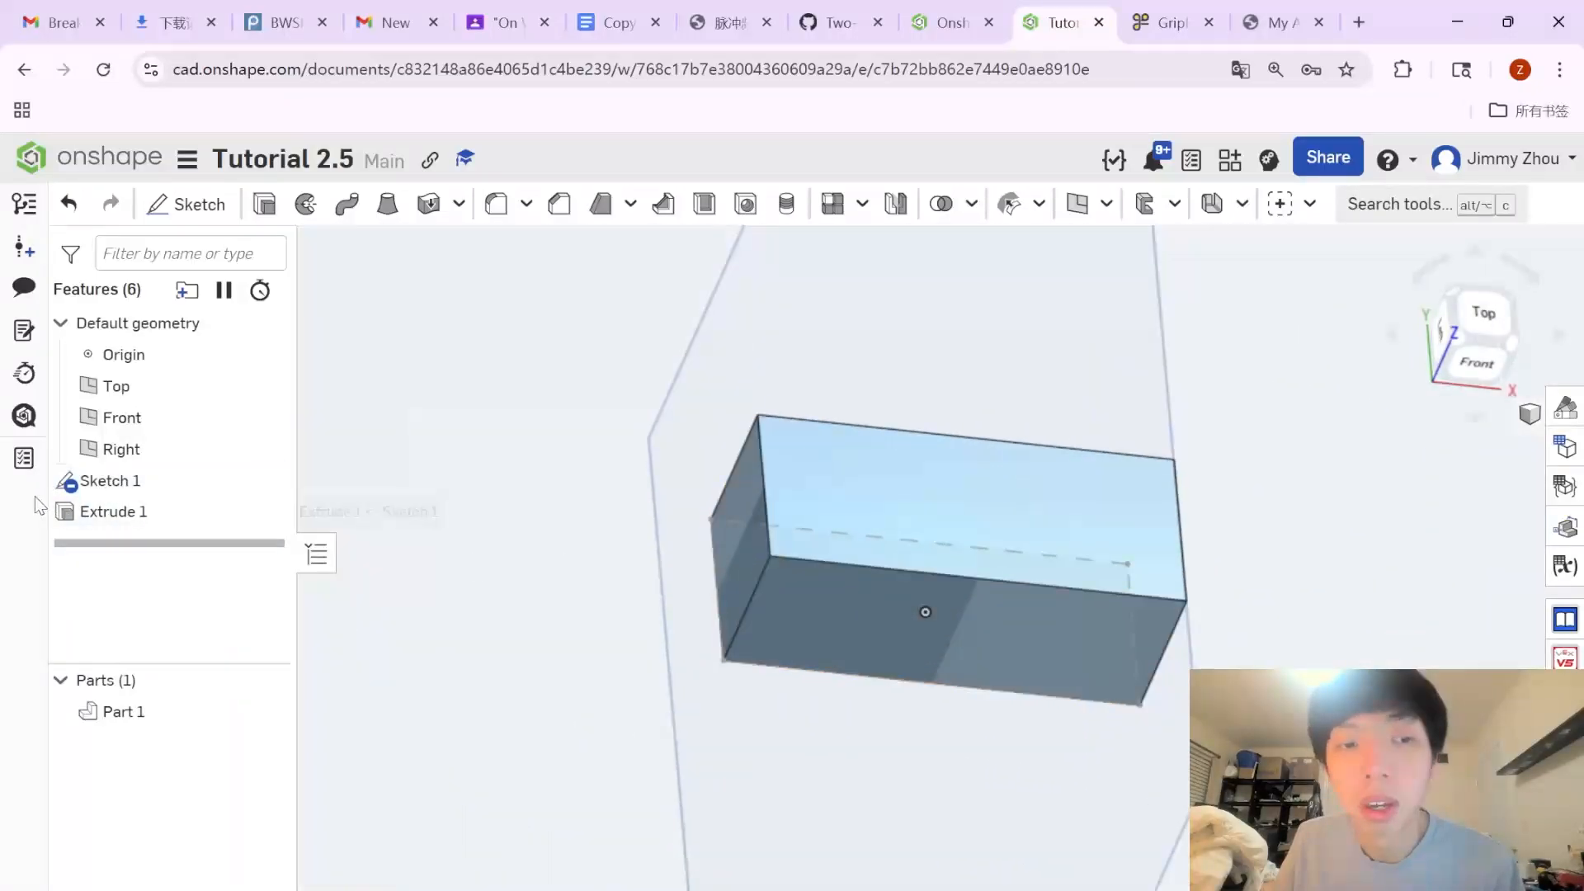
double_click(176, 492)
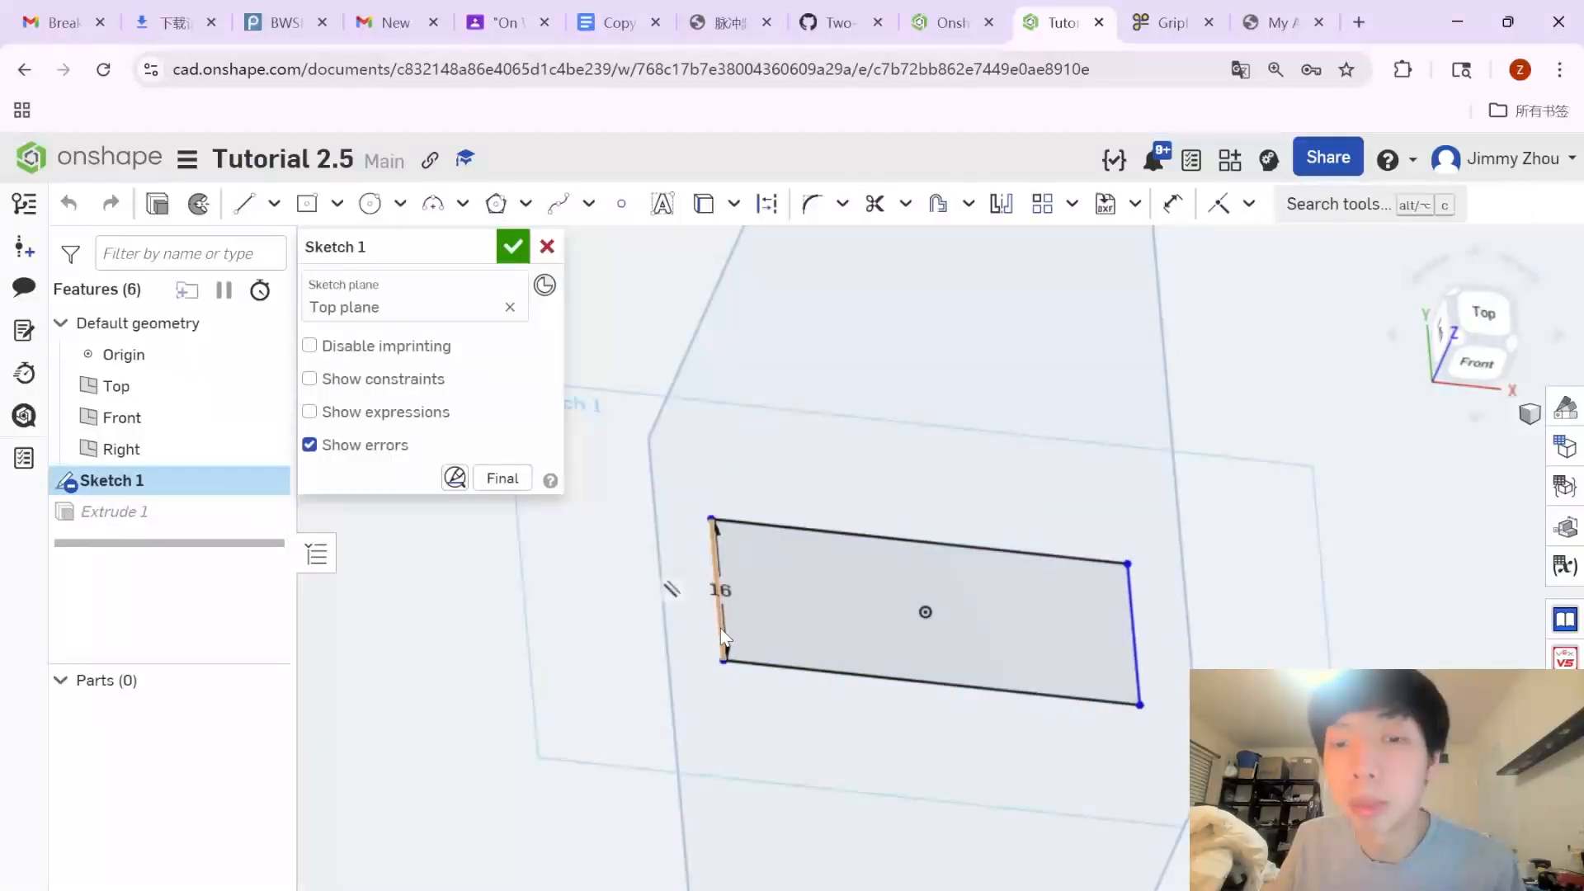
mouse_move(720, 627)
left_mouse_down()
mouse_move(863, 623)
mouse_move(828, 620)
left_mouse_up()
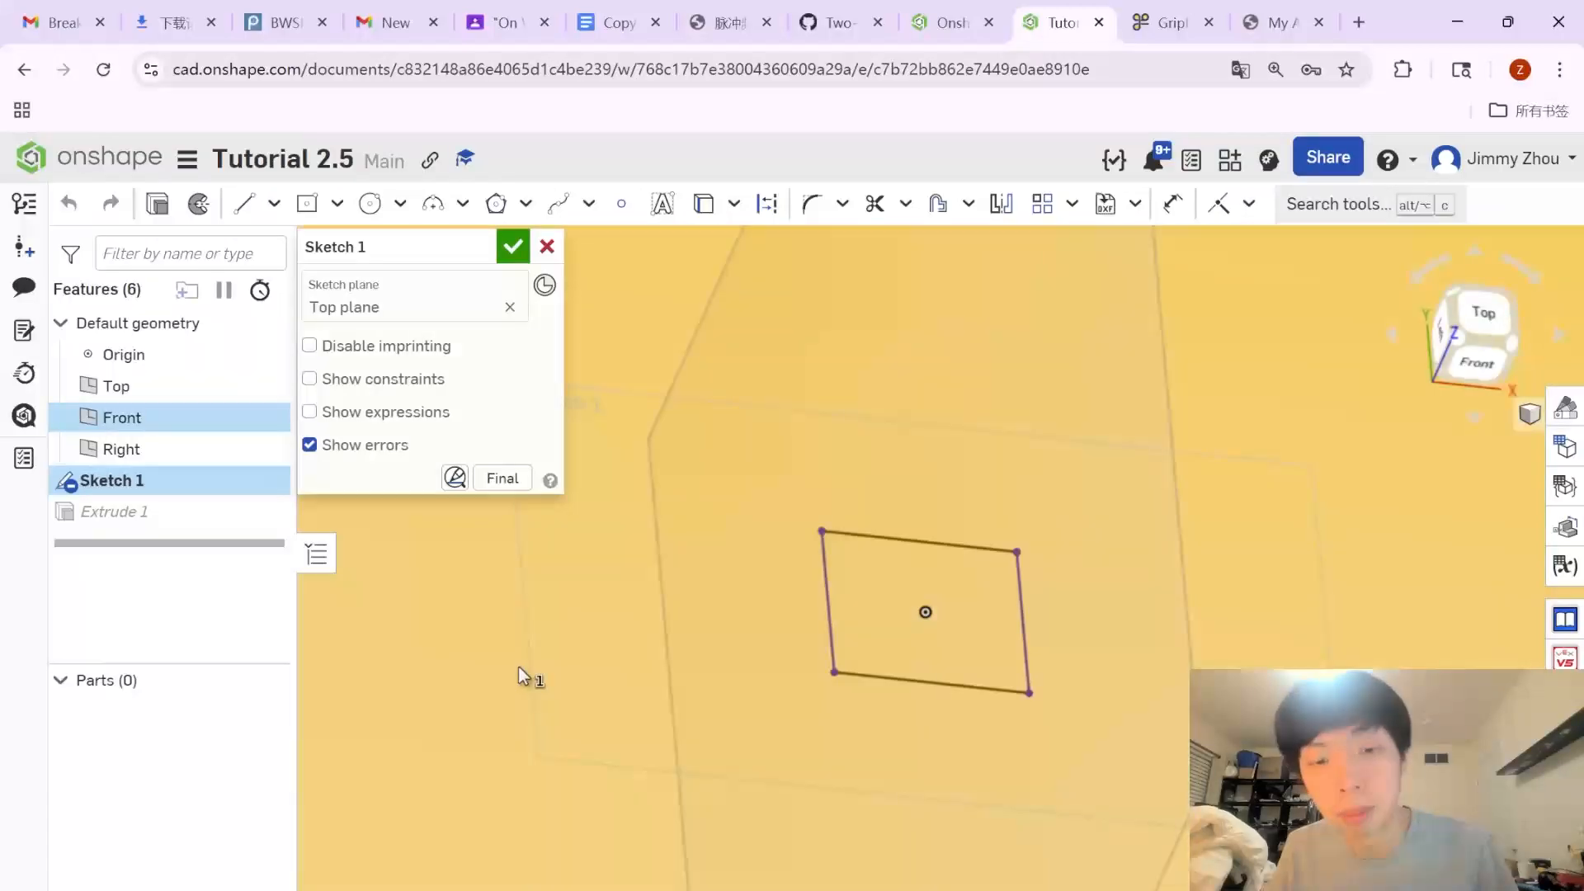
Dimension the rectangle's width between its left and right edges as 16 mm and finish Sketch 1.
key("d")
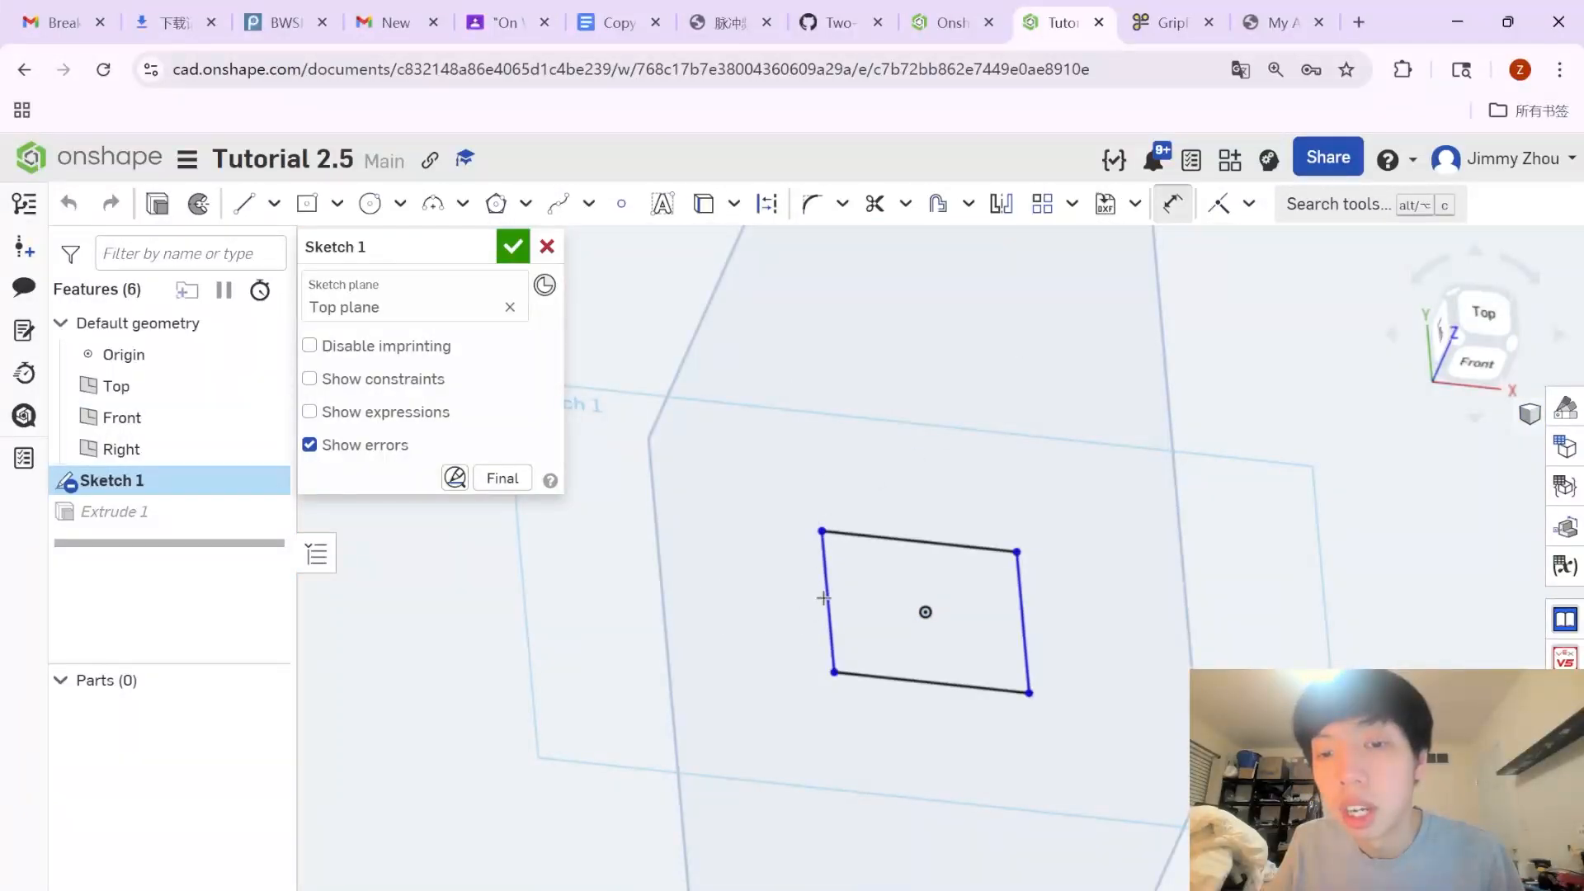
right_click_drag(870, 591, 833, 611)
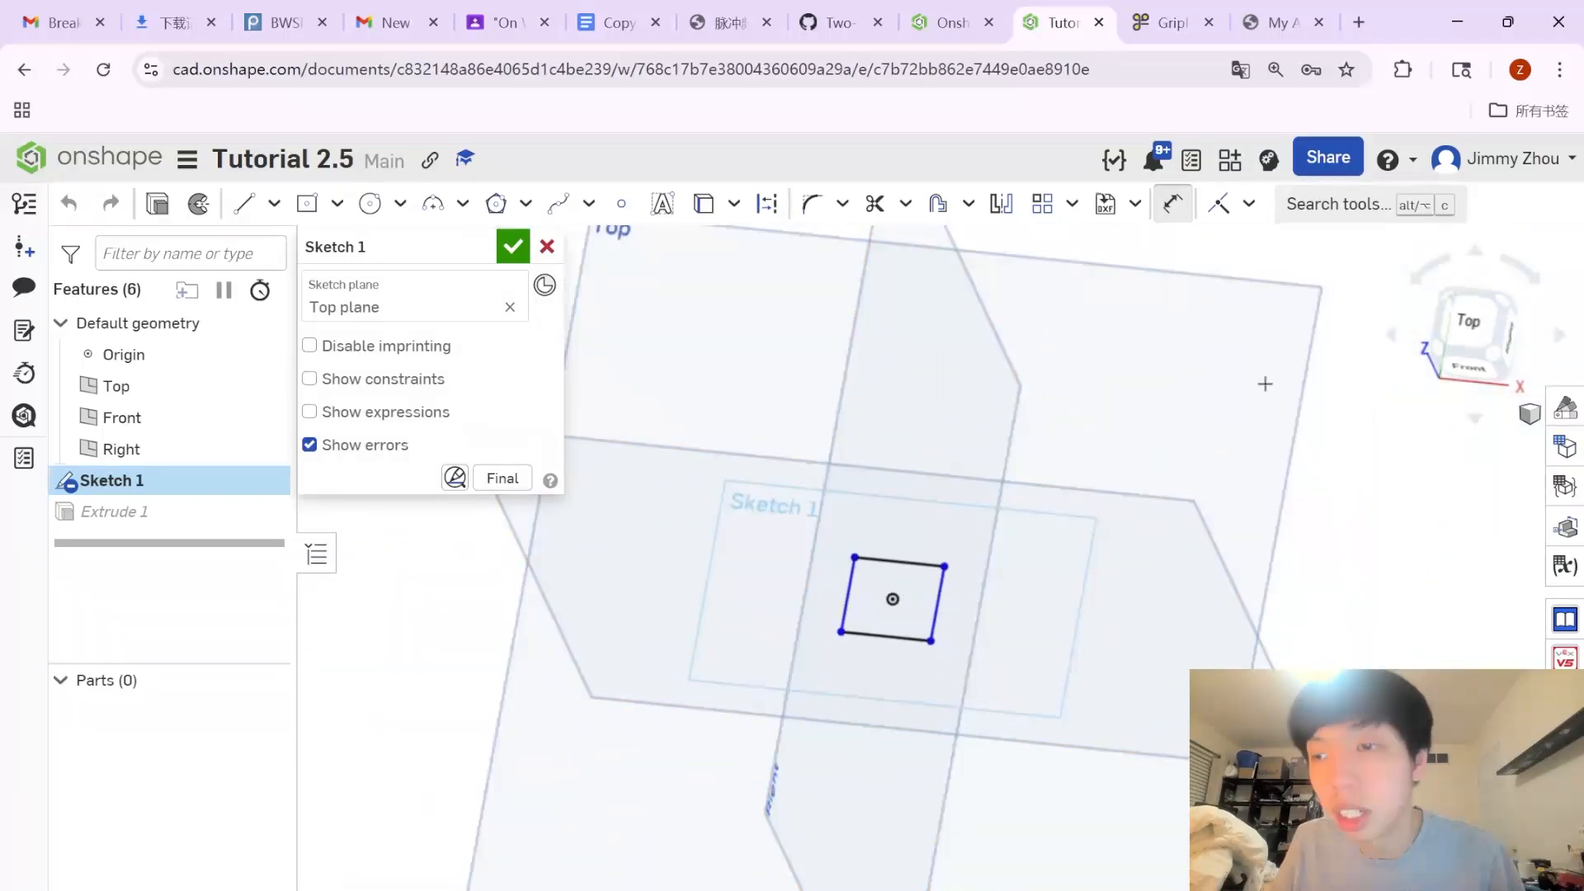
left_click(1469, 322)
left_click(902, 578)
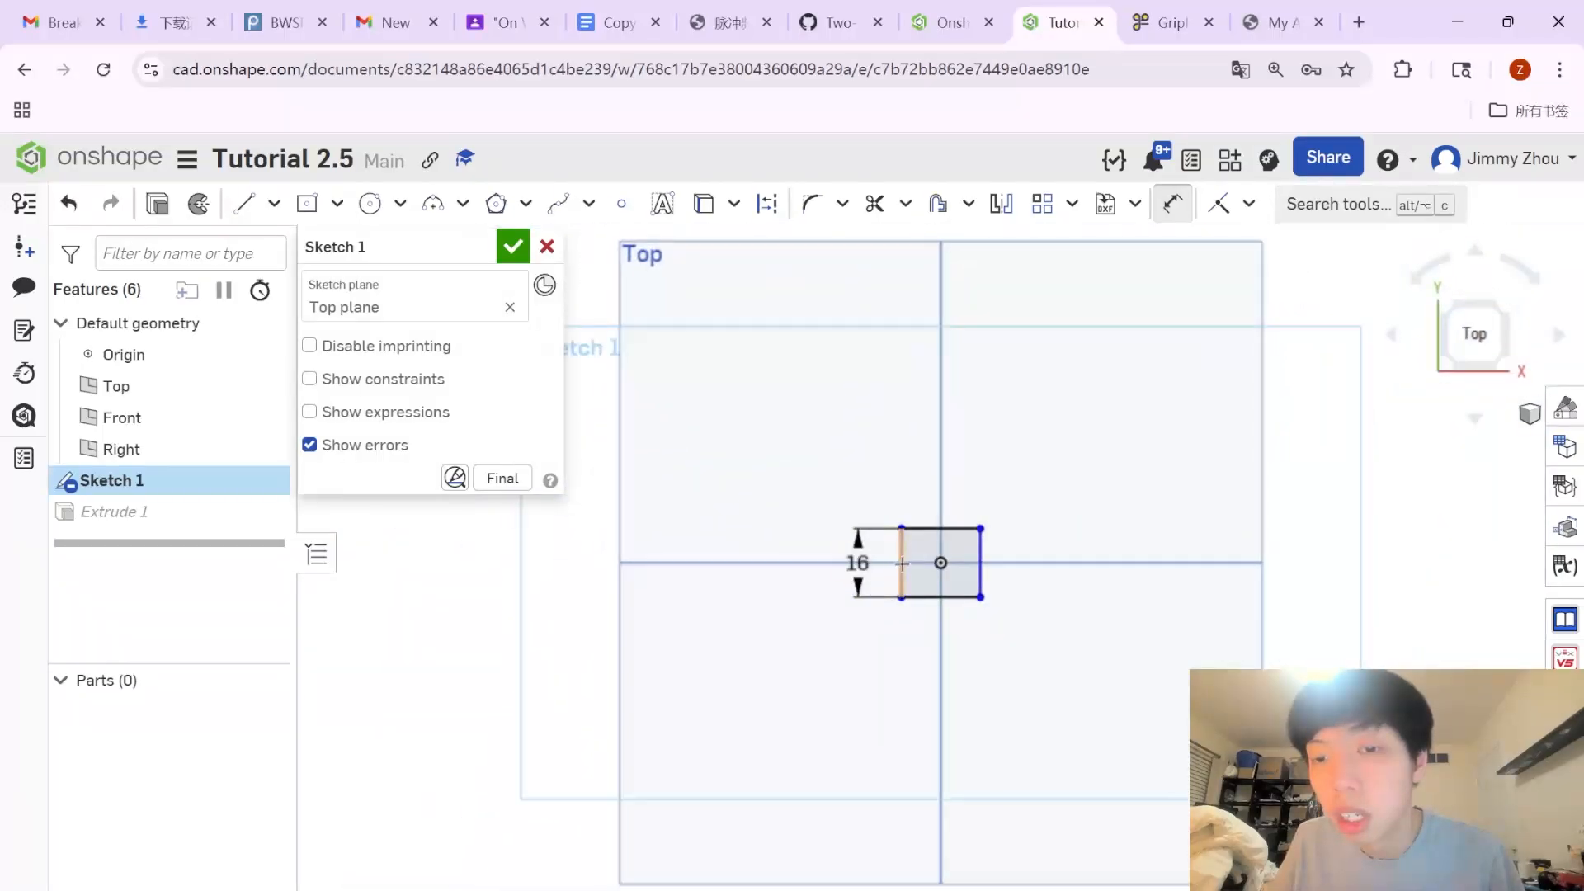
left_click(978, 546)
left_click(951, 670)
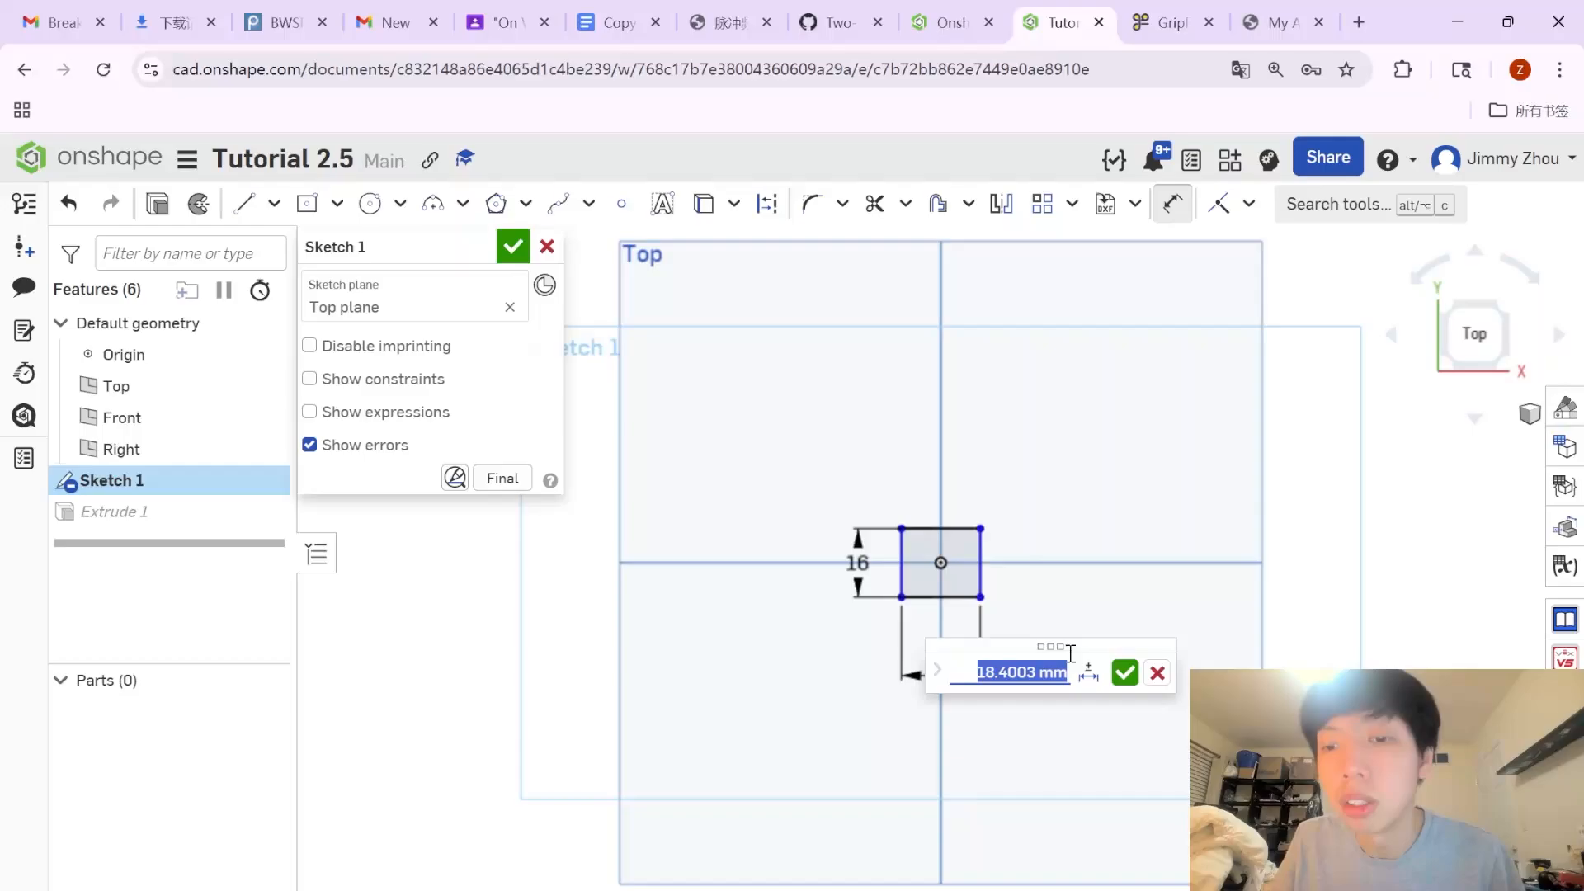
type("16")
key("Return")
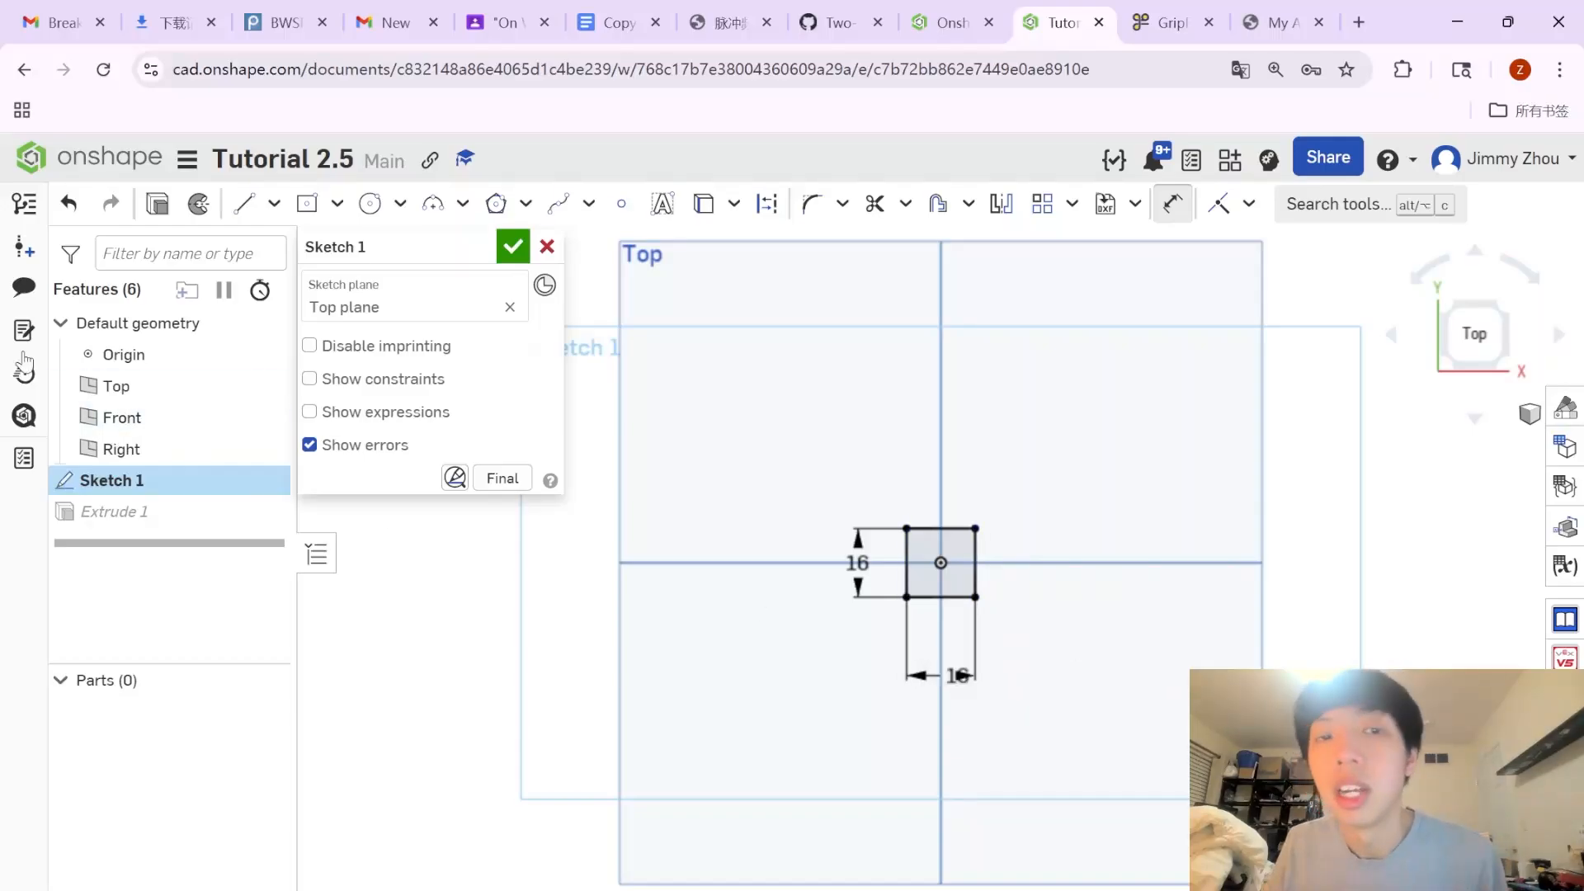
left_click(511, 251)
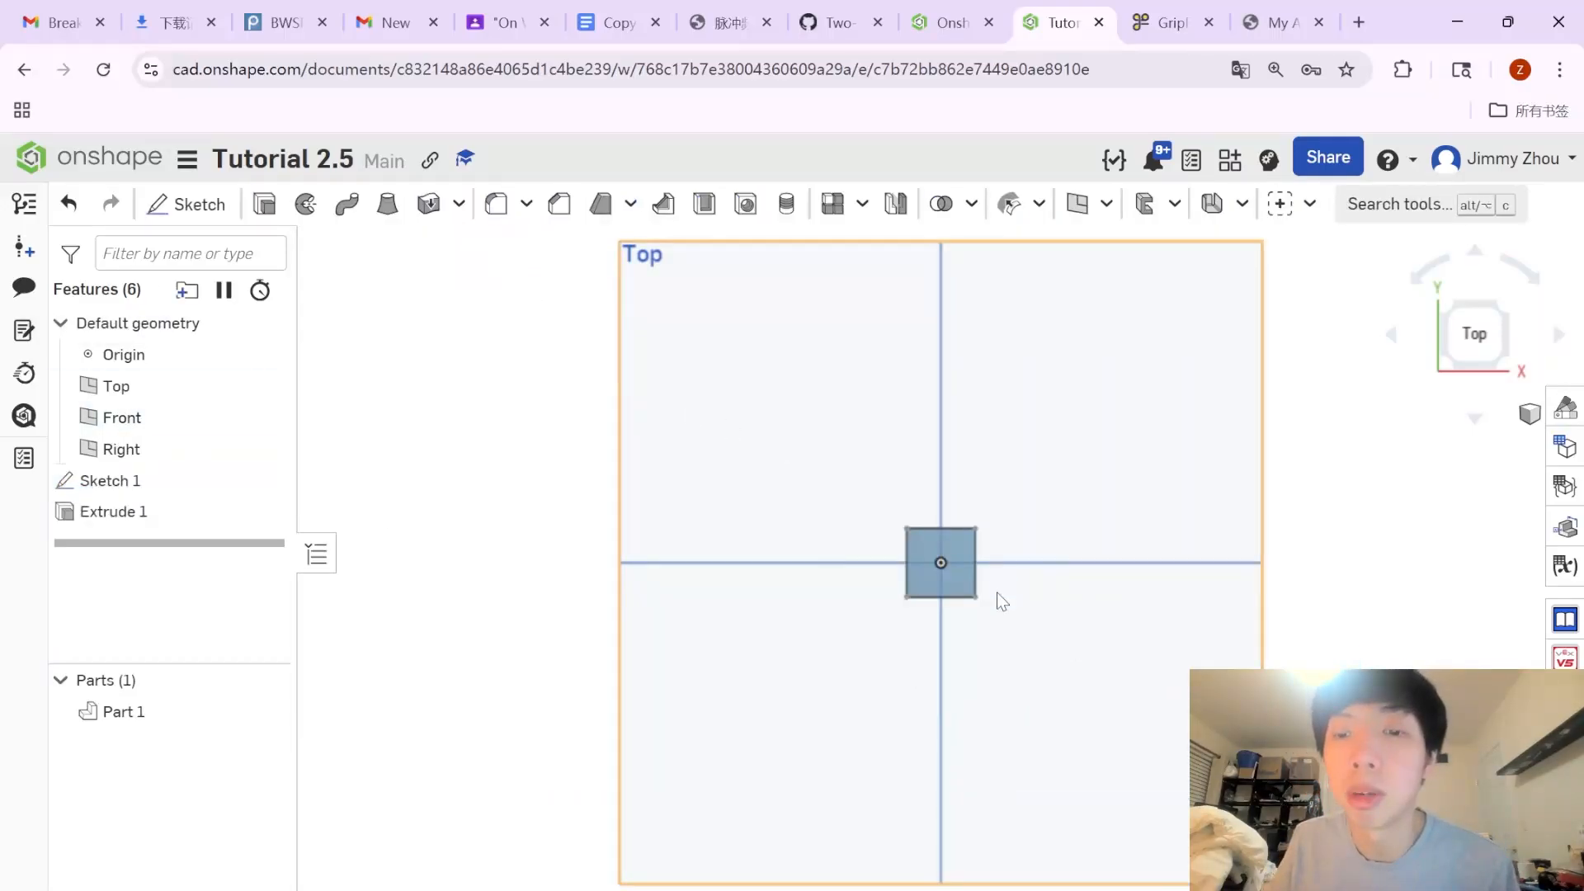
right_click_drag(996, 592, 967, 487)
scroll(967, 488, "up", 5)
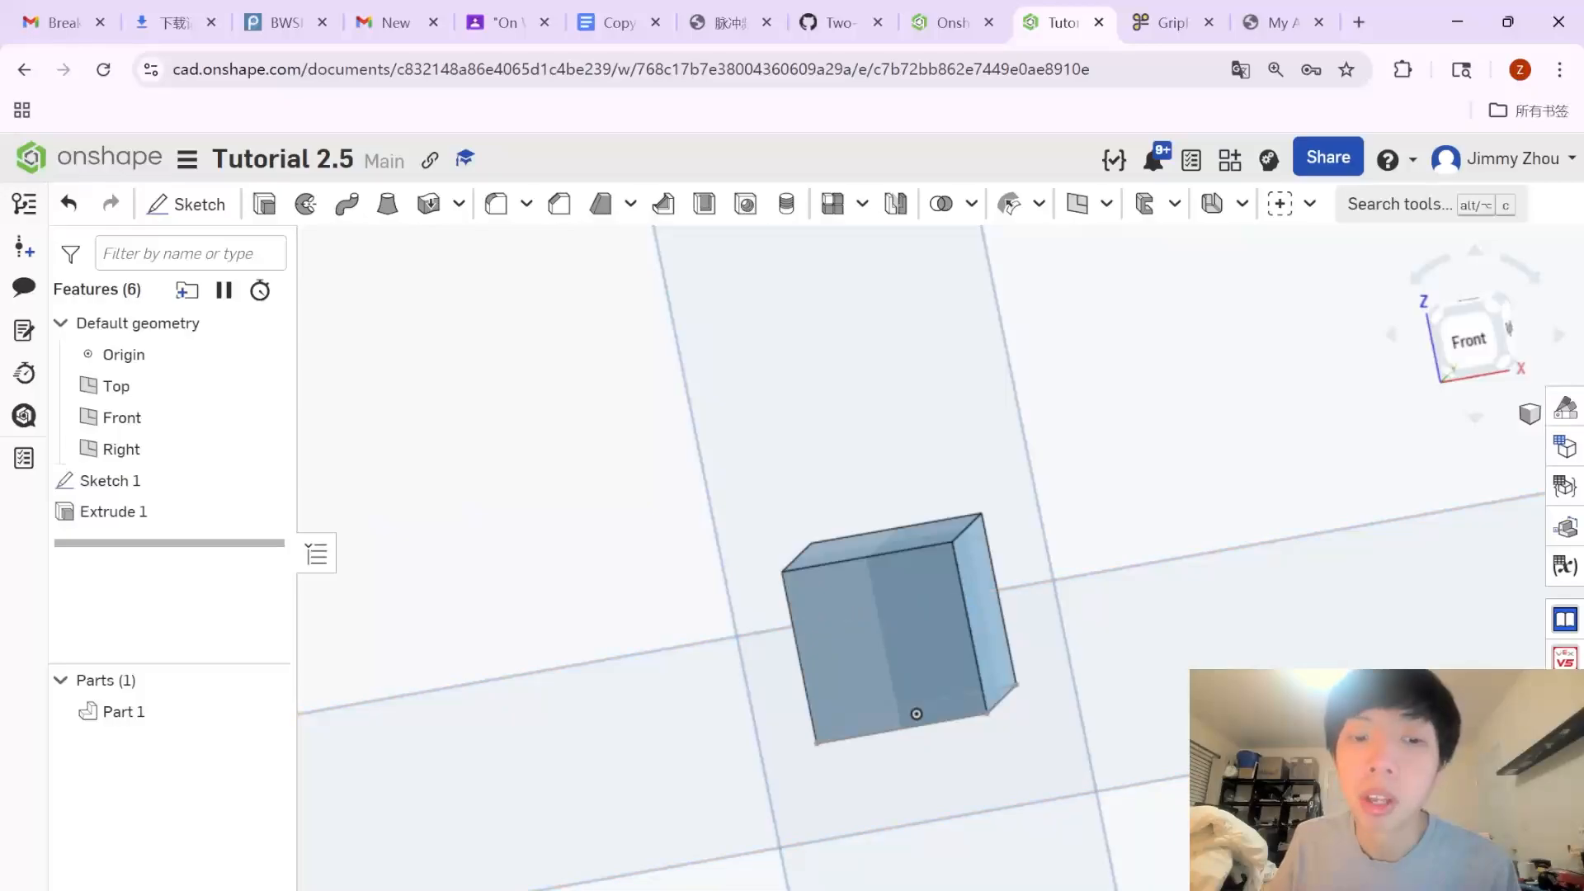
In Assembly 1, insert two instances of Part 1 from the current document, placed side by side.
left_click(309, 890)
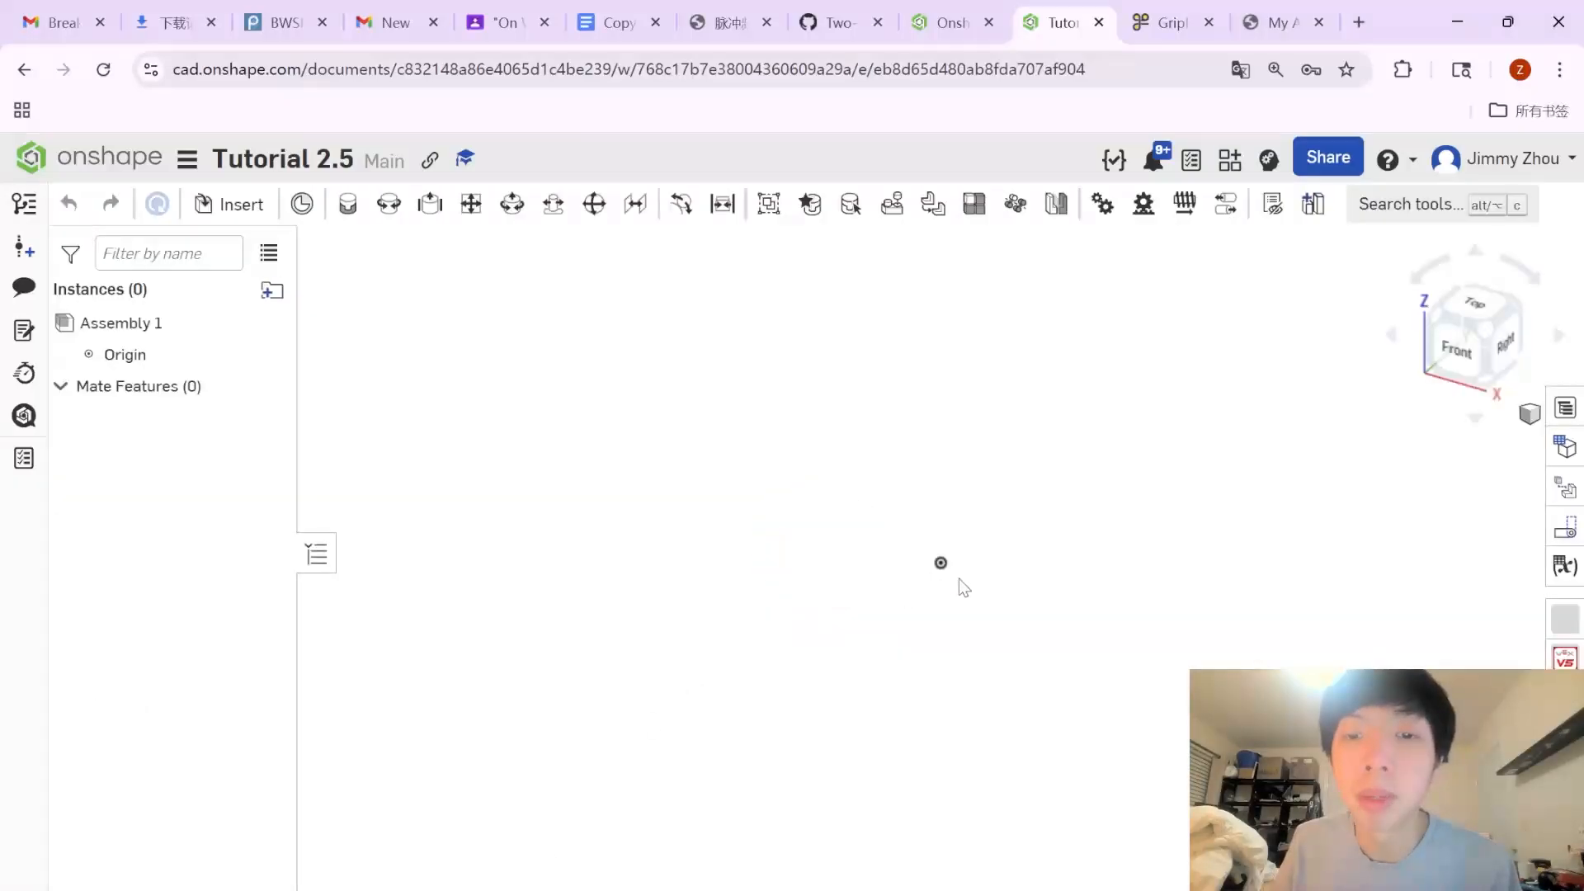
left_click(220, 218)
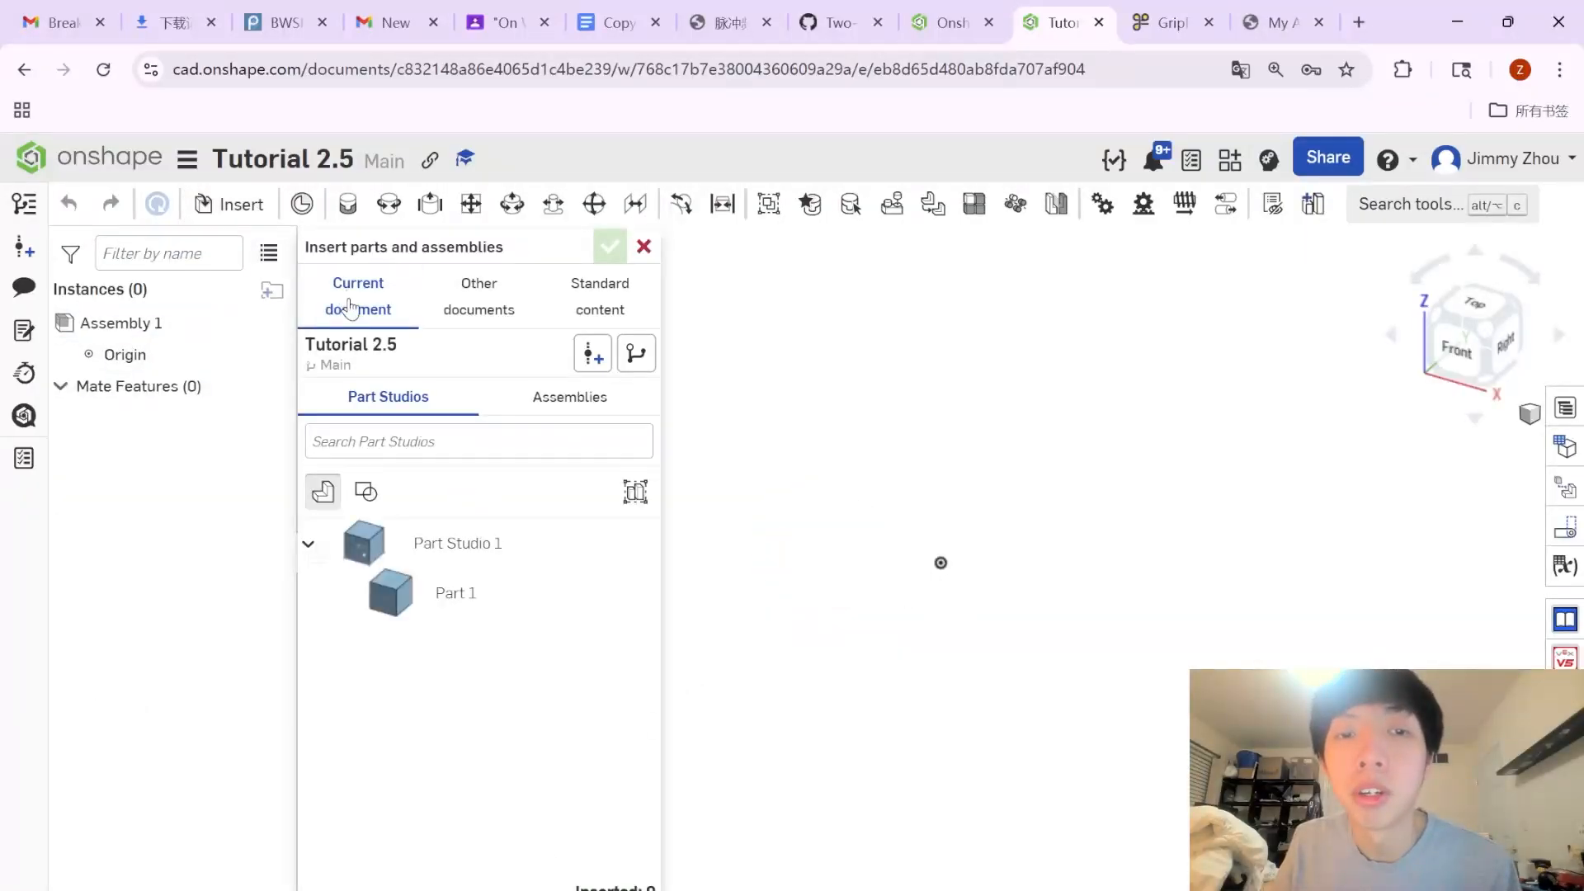
left_click(453, 607)
scroll(1053, 574, "down", 8)
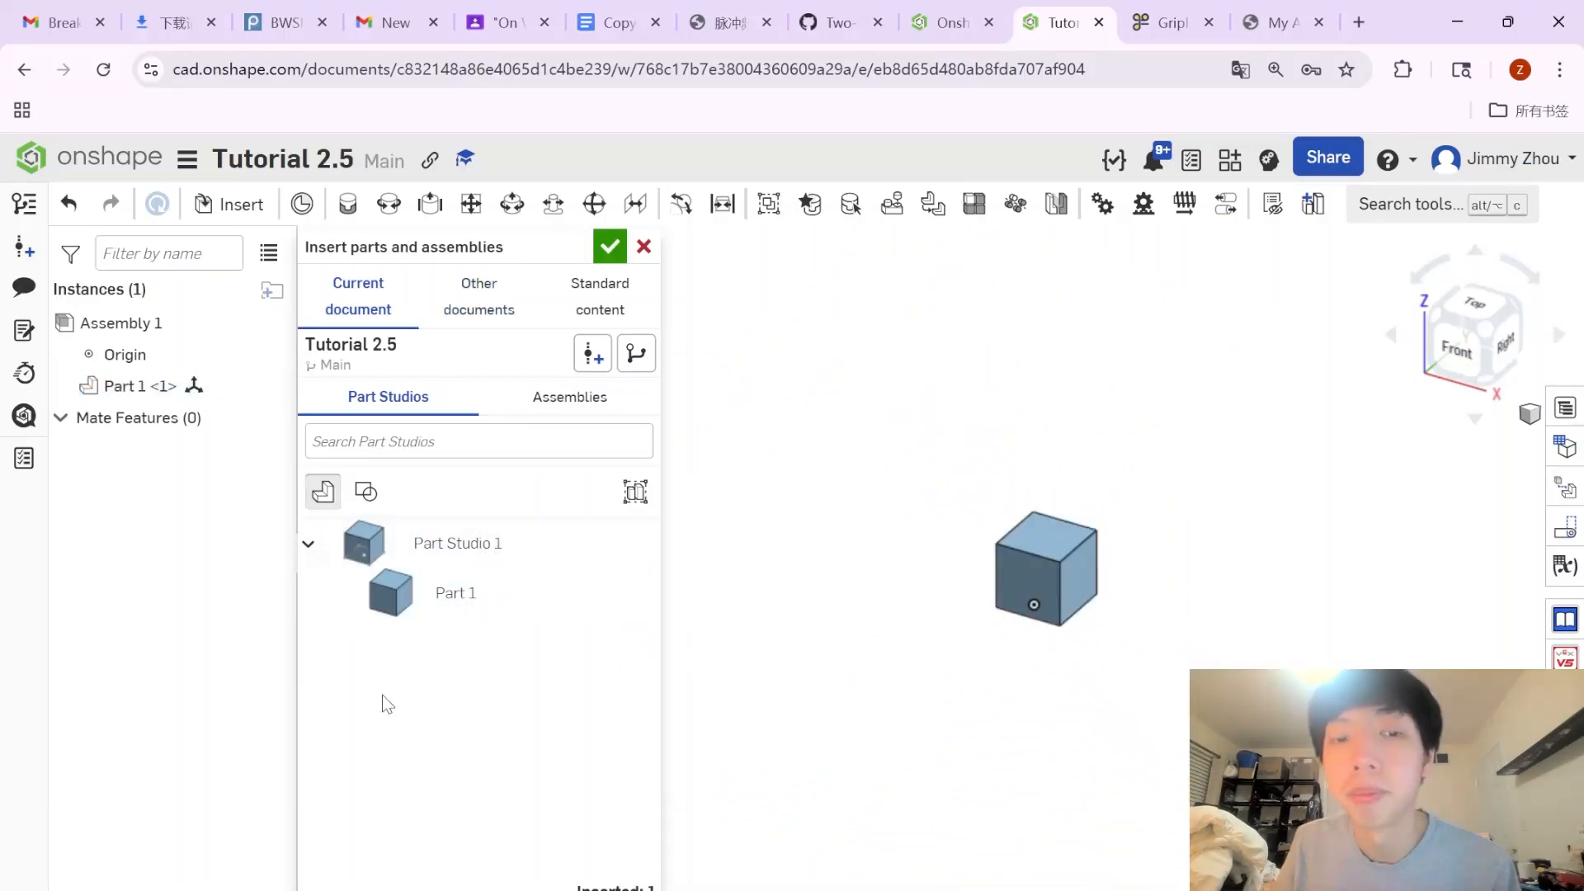
left_click(425, 611)
left_click(820, 564)
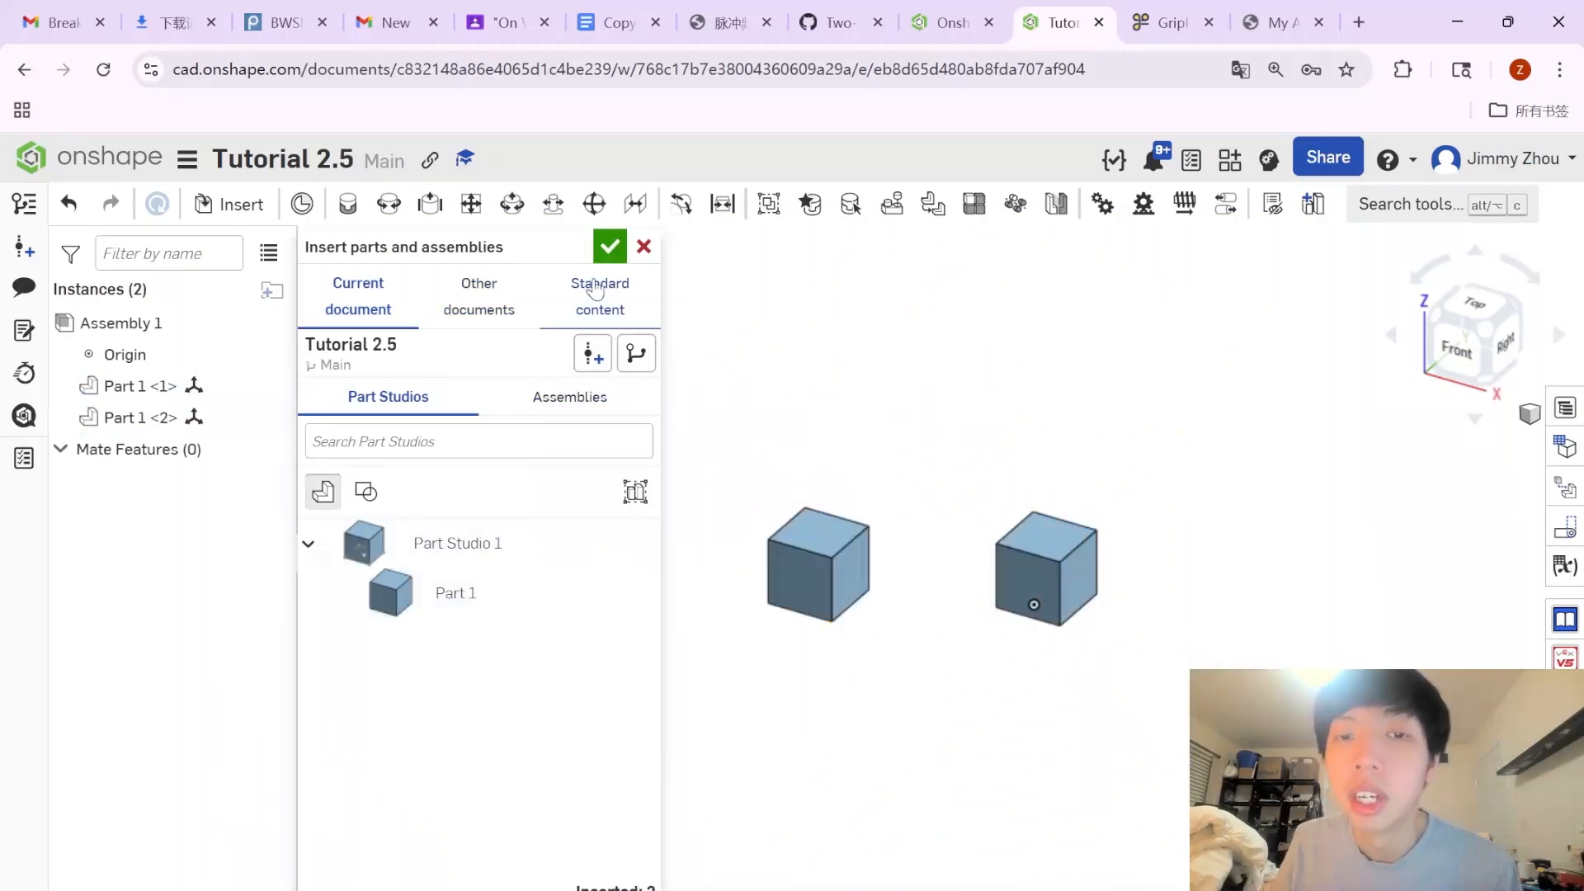
left_click(610, 246)
Start a Fastened mate and pick the face-centre mate connector on the second cube, Part 1 <2>.
right_click_drag(774, 600, 767, 639)
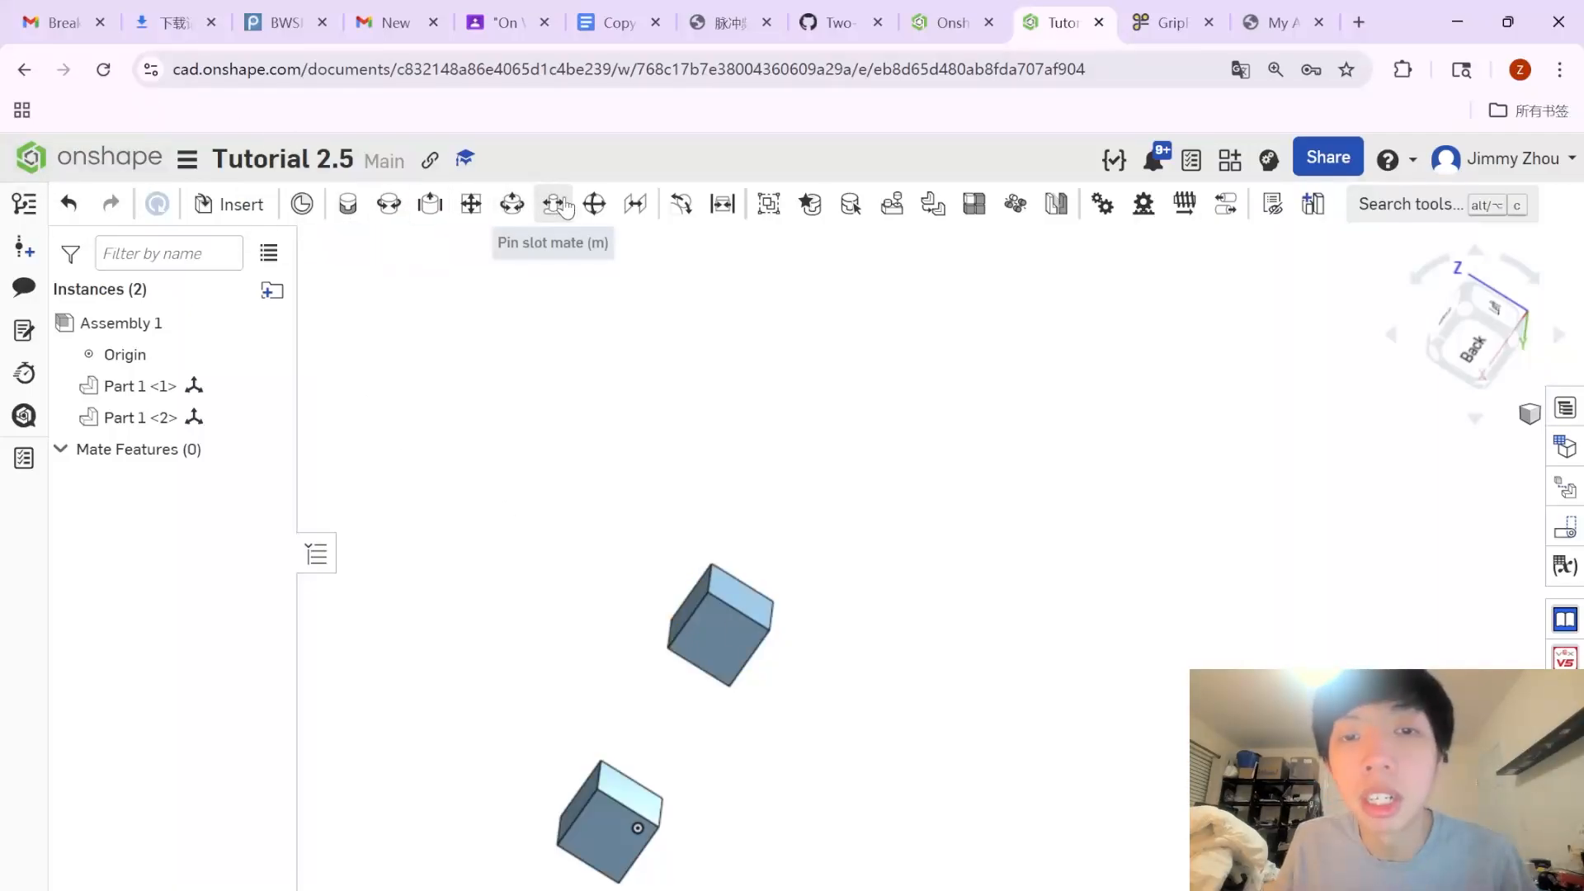
scroll(662, 505, "up", 3)
key("j")
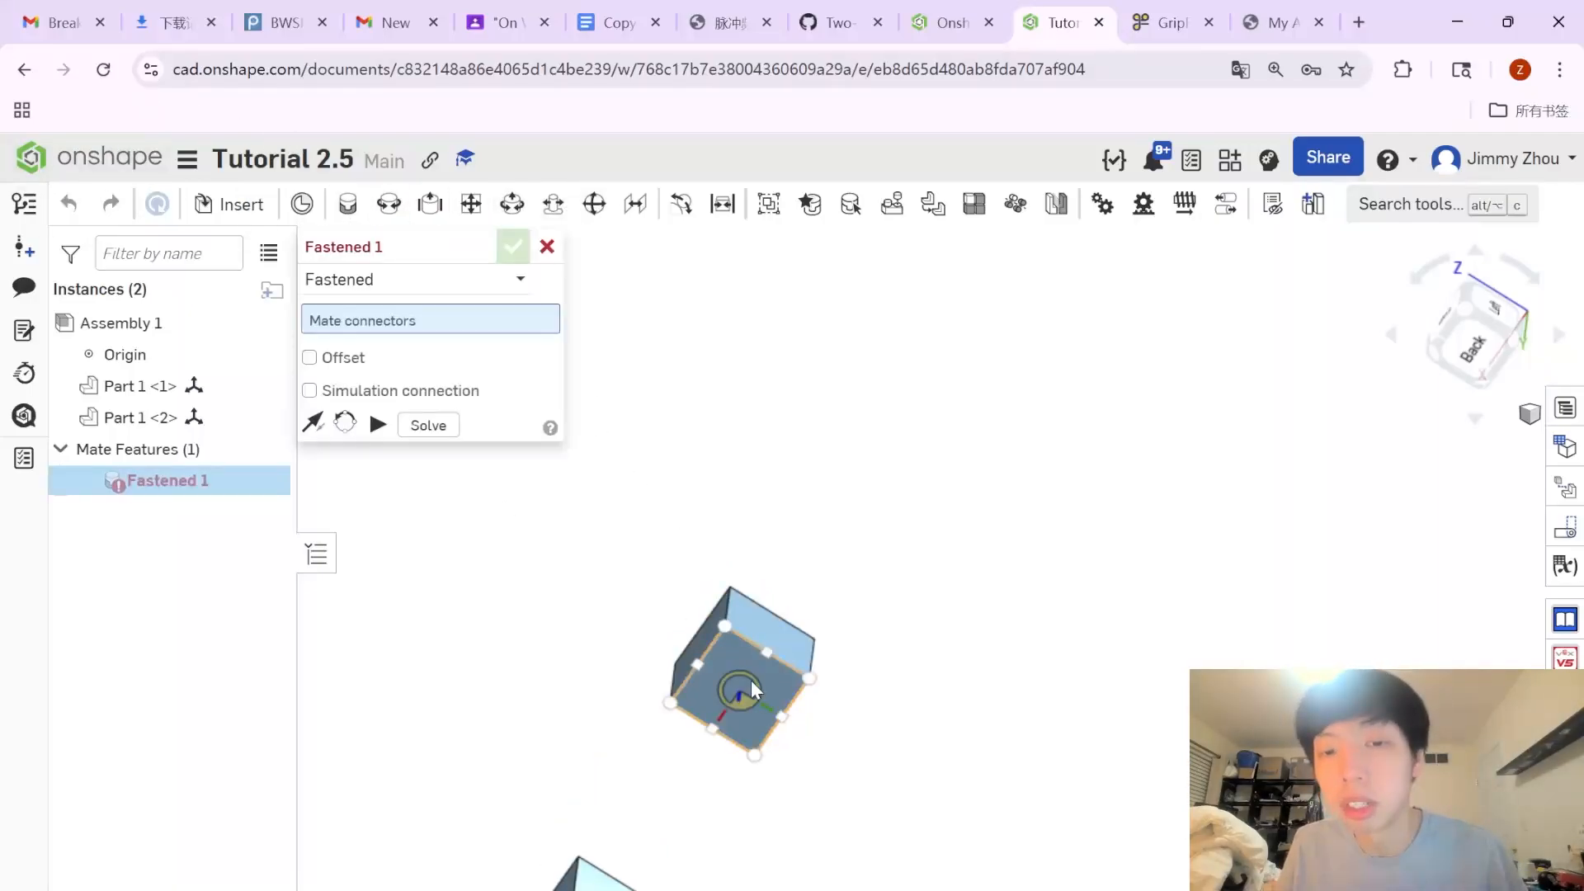
left_click(751, 680)
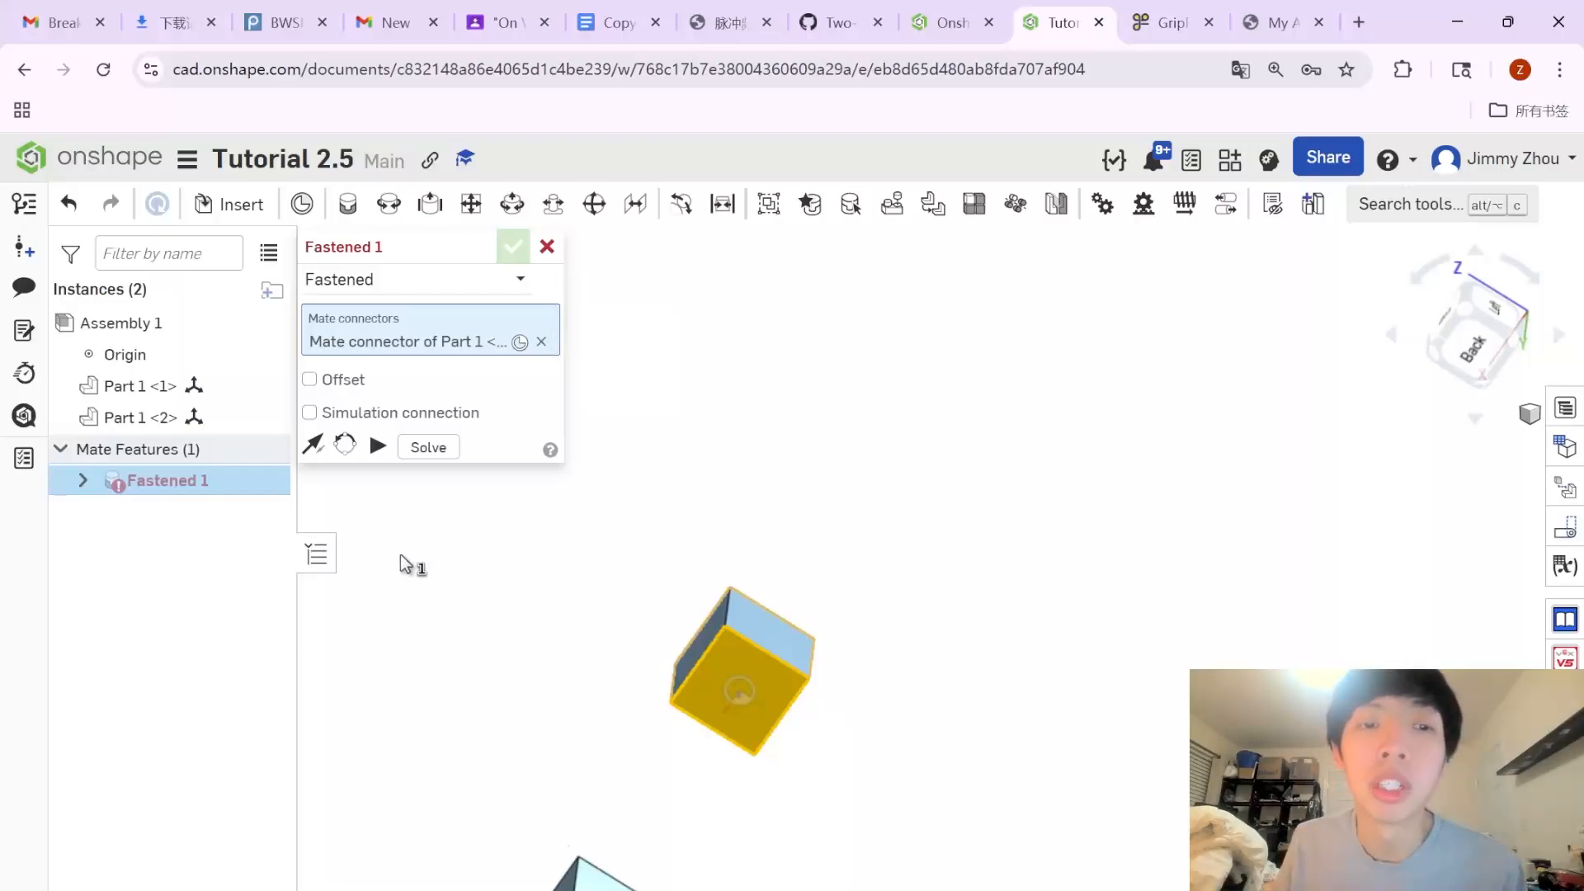
Pick the face-centre mate connector on Part 1 <1> as the second connector and accept the Fastened mate.
scroll(518, 736, "down", 4)
right_click_drag(518, 737, 651, 716)
scroll(566, 744, "up", 3)
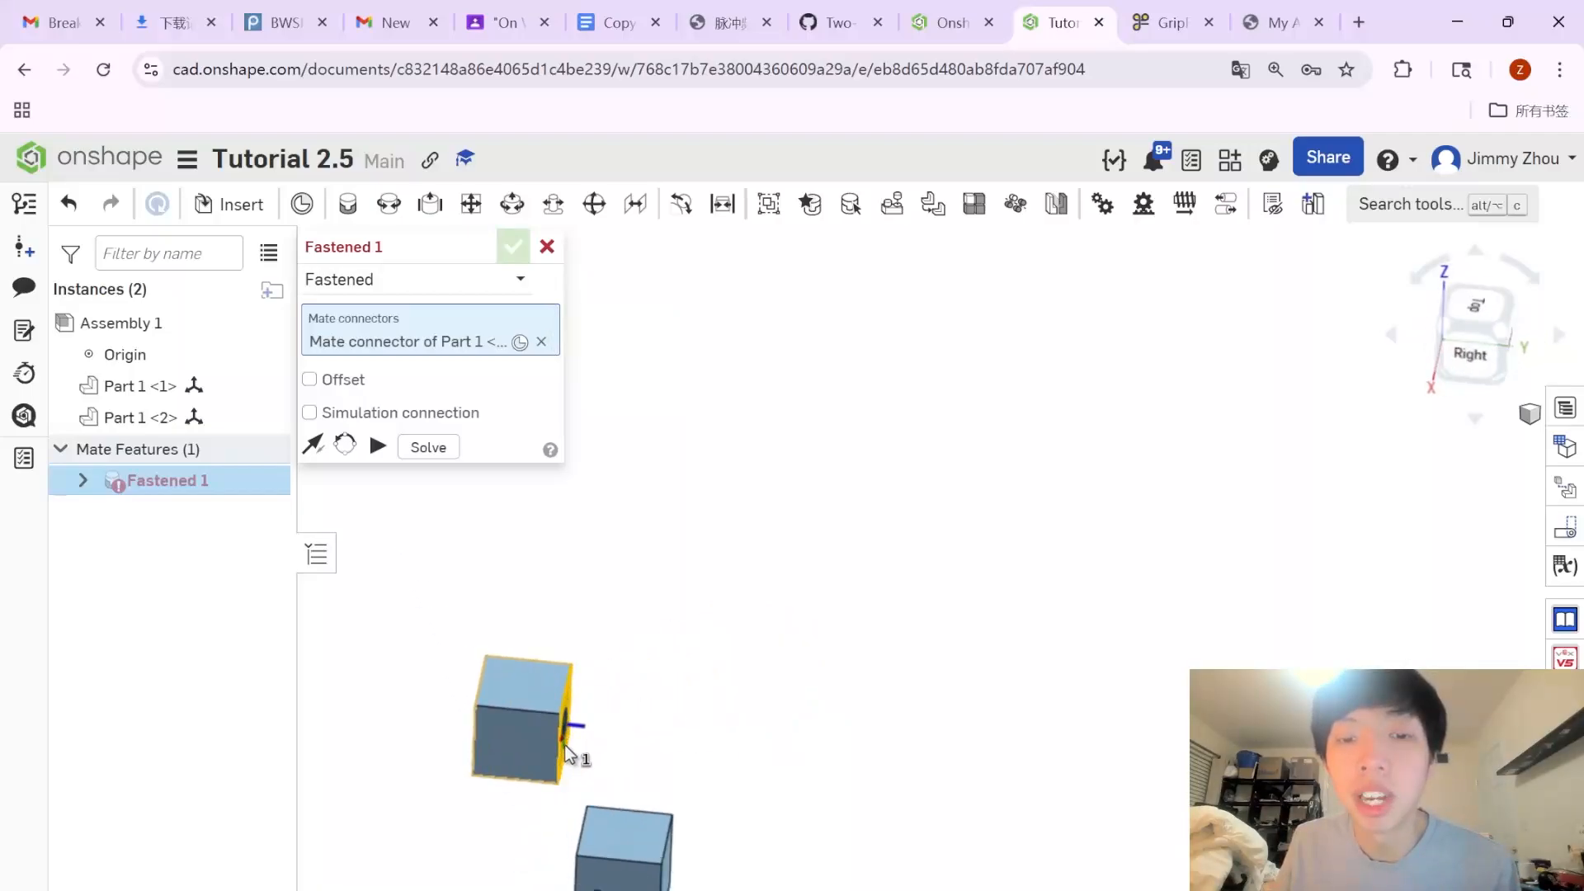
right_click_drag(569, 744, 719, 700)
scroll(720, 806, "up", 5)
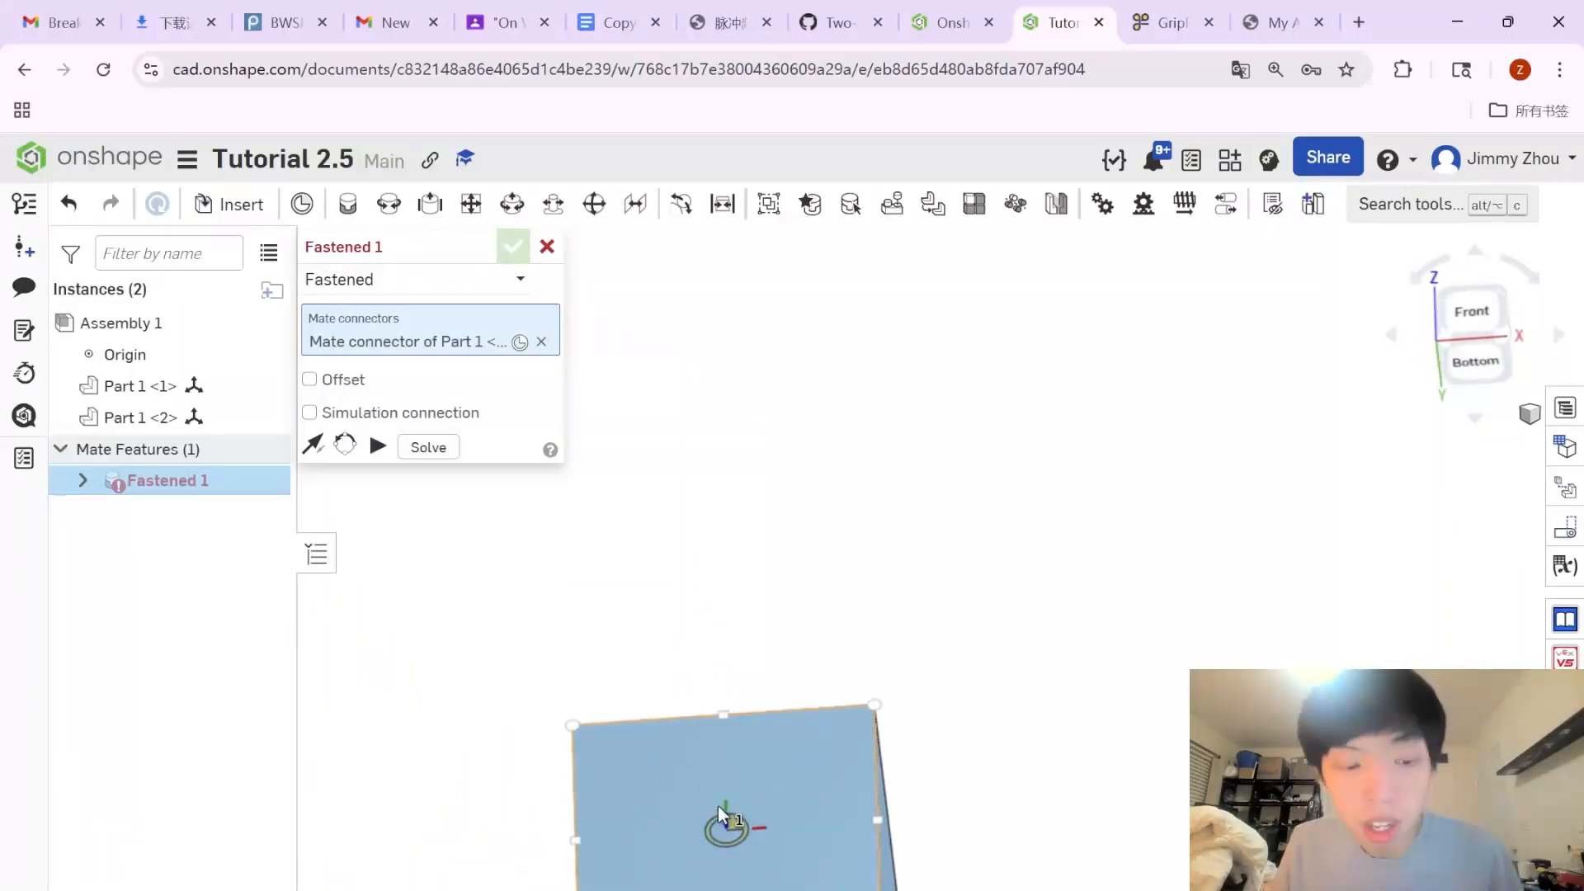
middle_click_drag(720, 816, 746, 652)
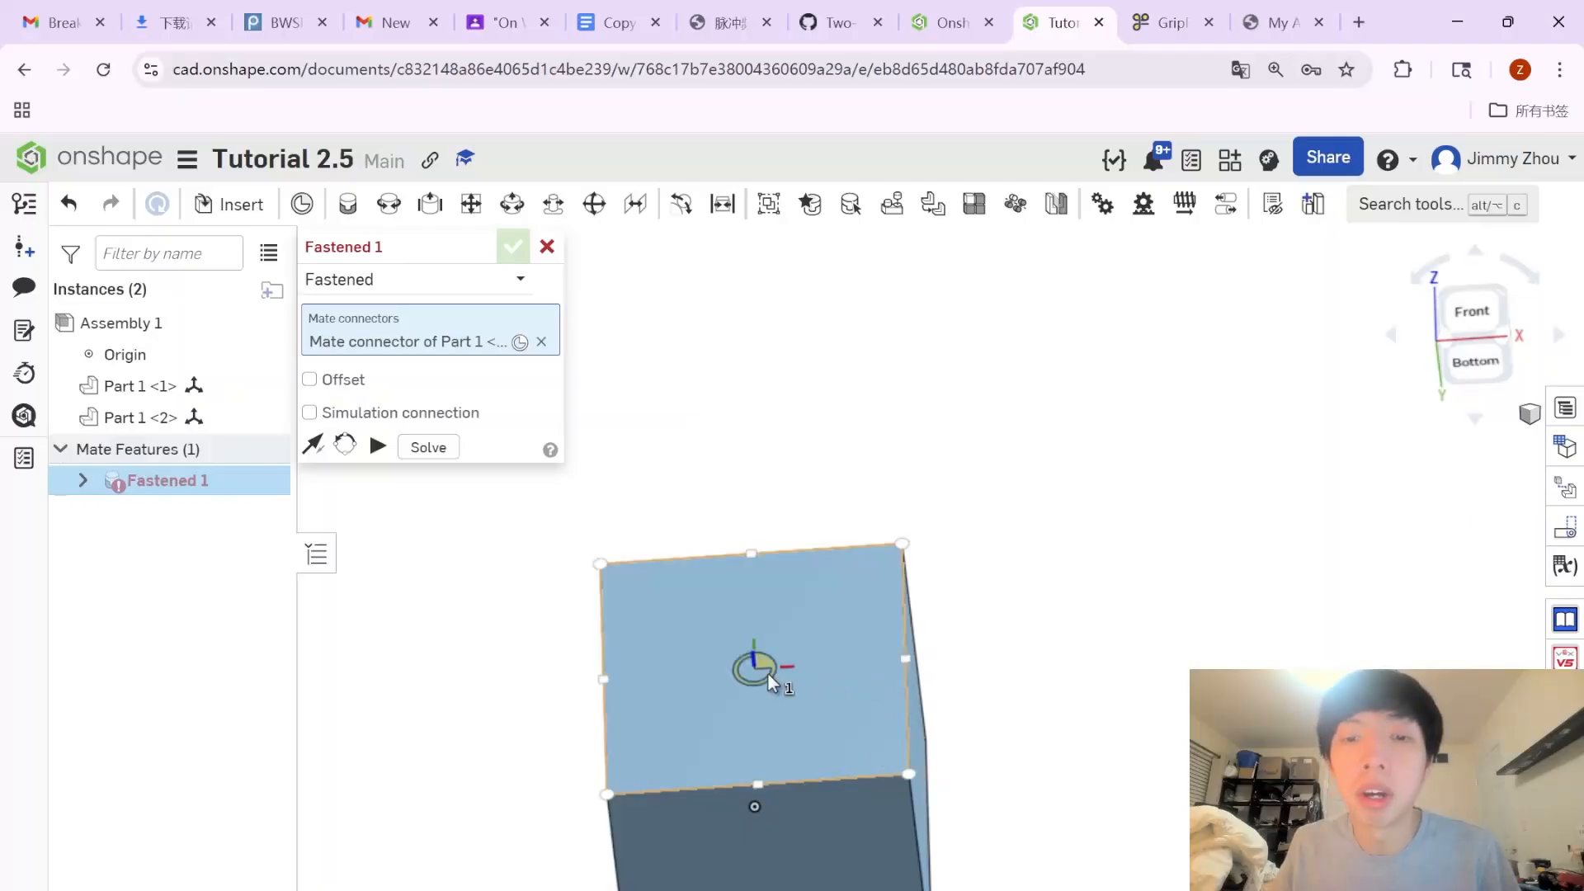
left_click(767, 675)
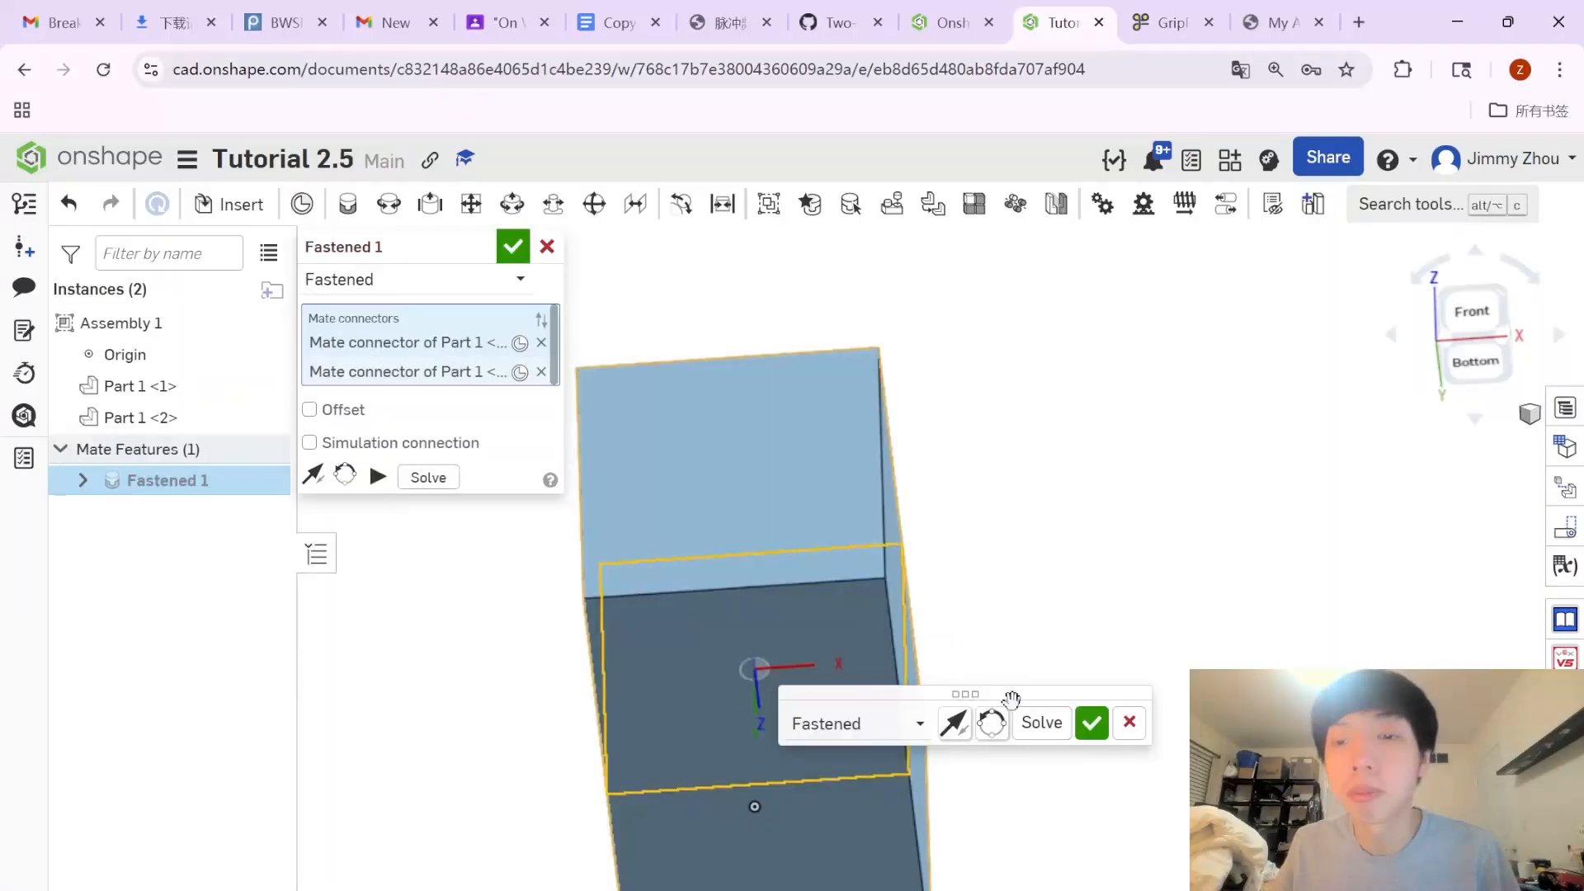
left_click(1089, 725)
right_click_drag(928, 782, 737, 730)
key("Escape")
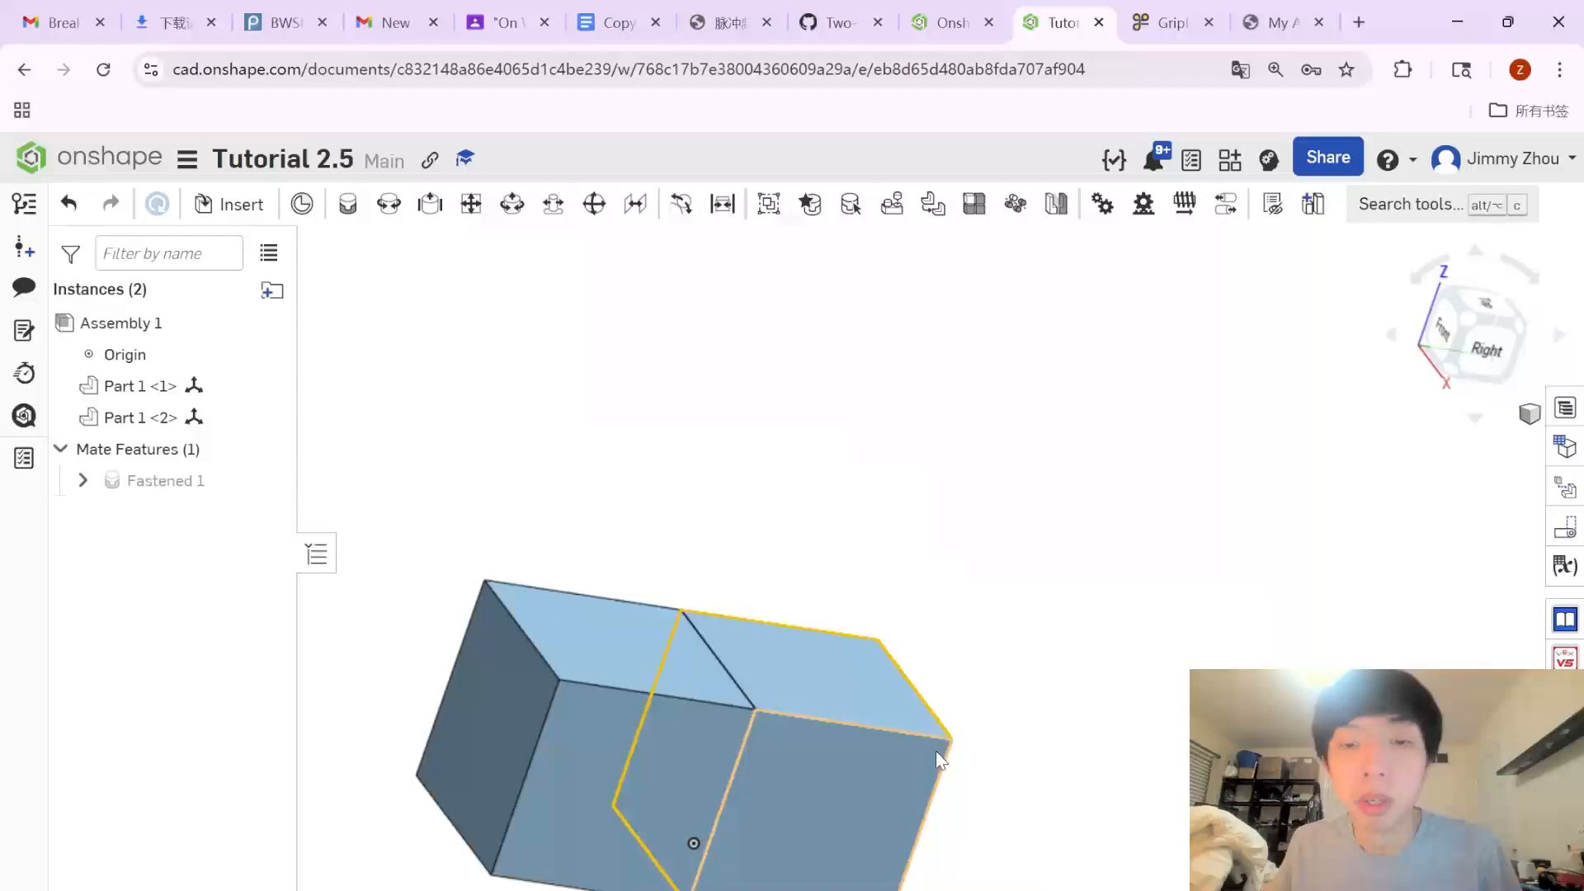
Shift the two fastened cubes in Assembly 1 to check how they move as a pair.
middle_click_drag(937, 751, 1084, 553)
mouse_move(823, 583)
left_mouse_down()
mouse_move(825, 636)
mouse_move(923, 562)
mouse_move(837, 575)
left_mouse_up()
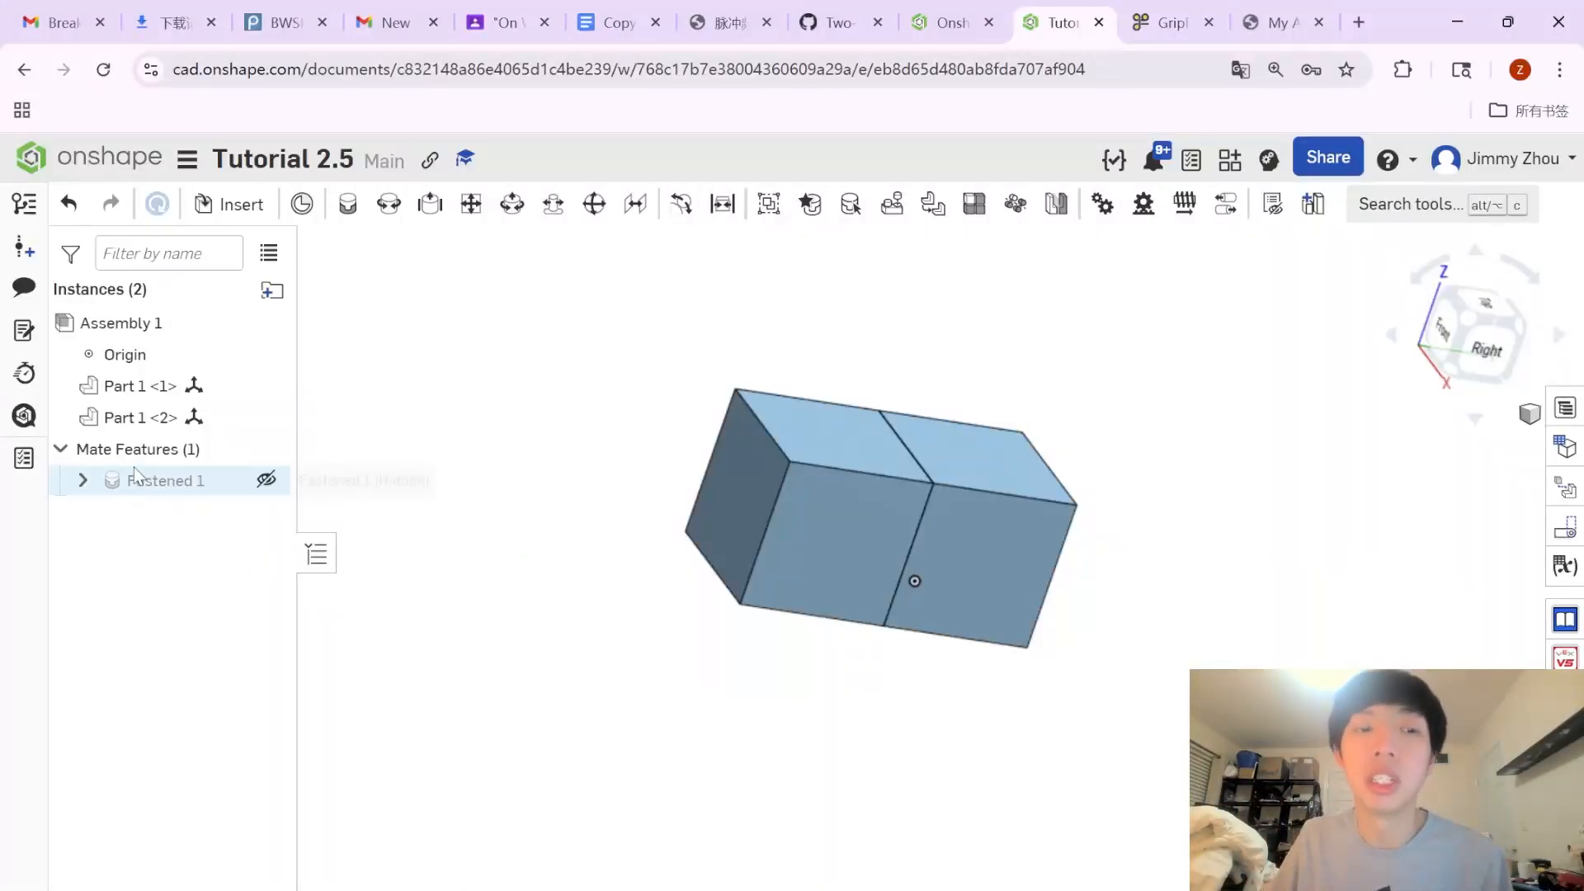
right_click_drag(893, 537, 1031, 554)
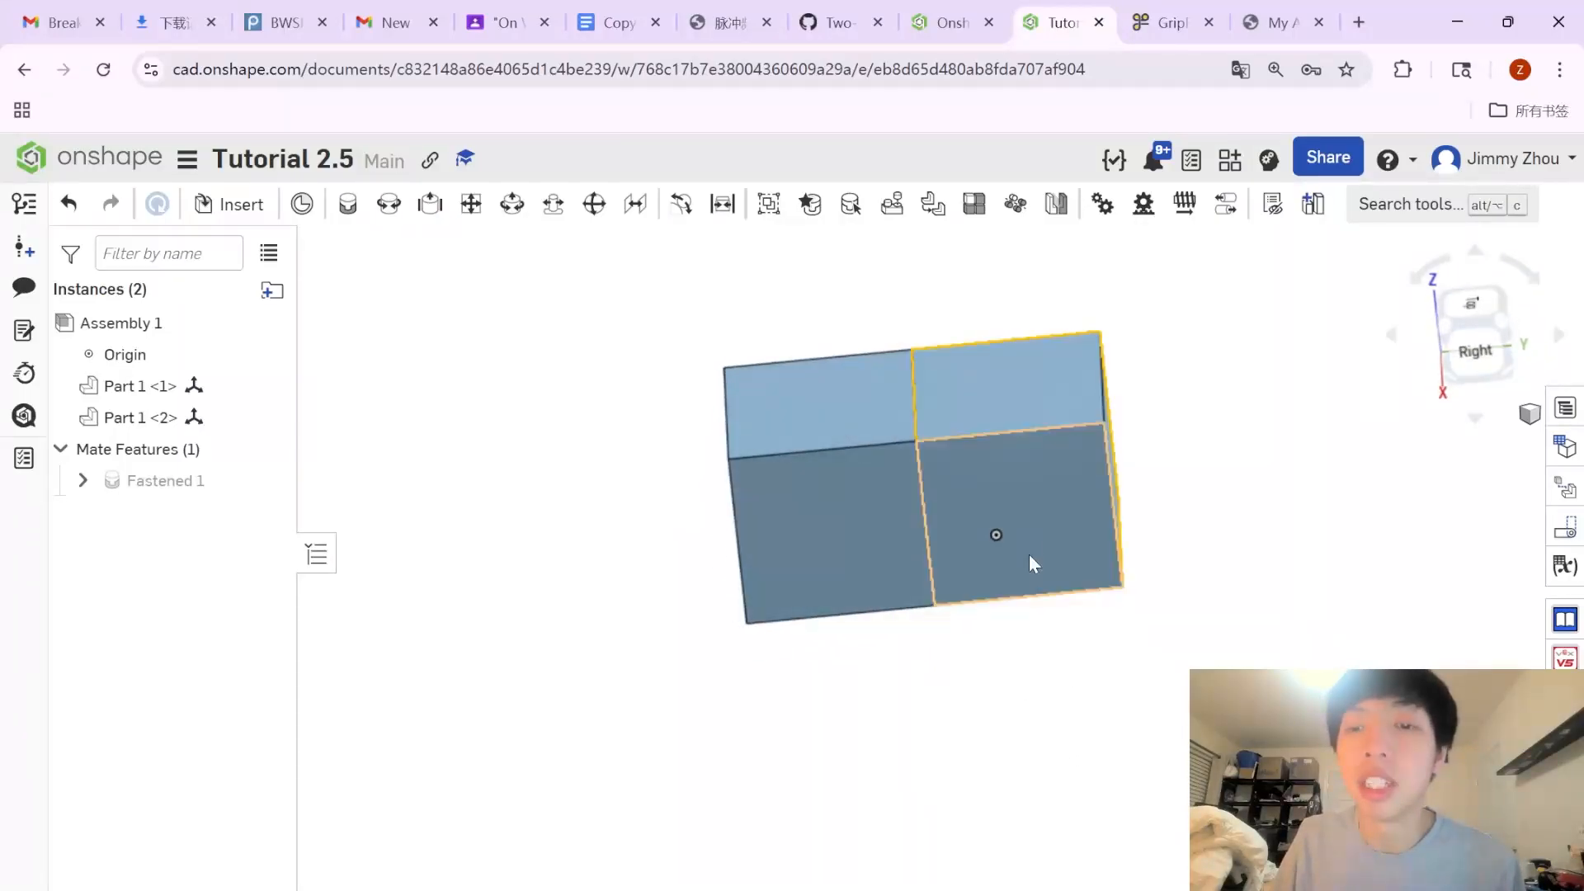
Fix the Part 1 <1> cube in place in Assembly 1.
right_click(1047, 518)
left_click(1009, 582)
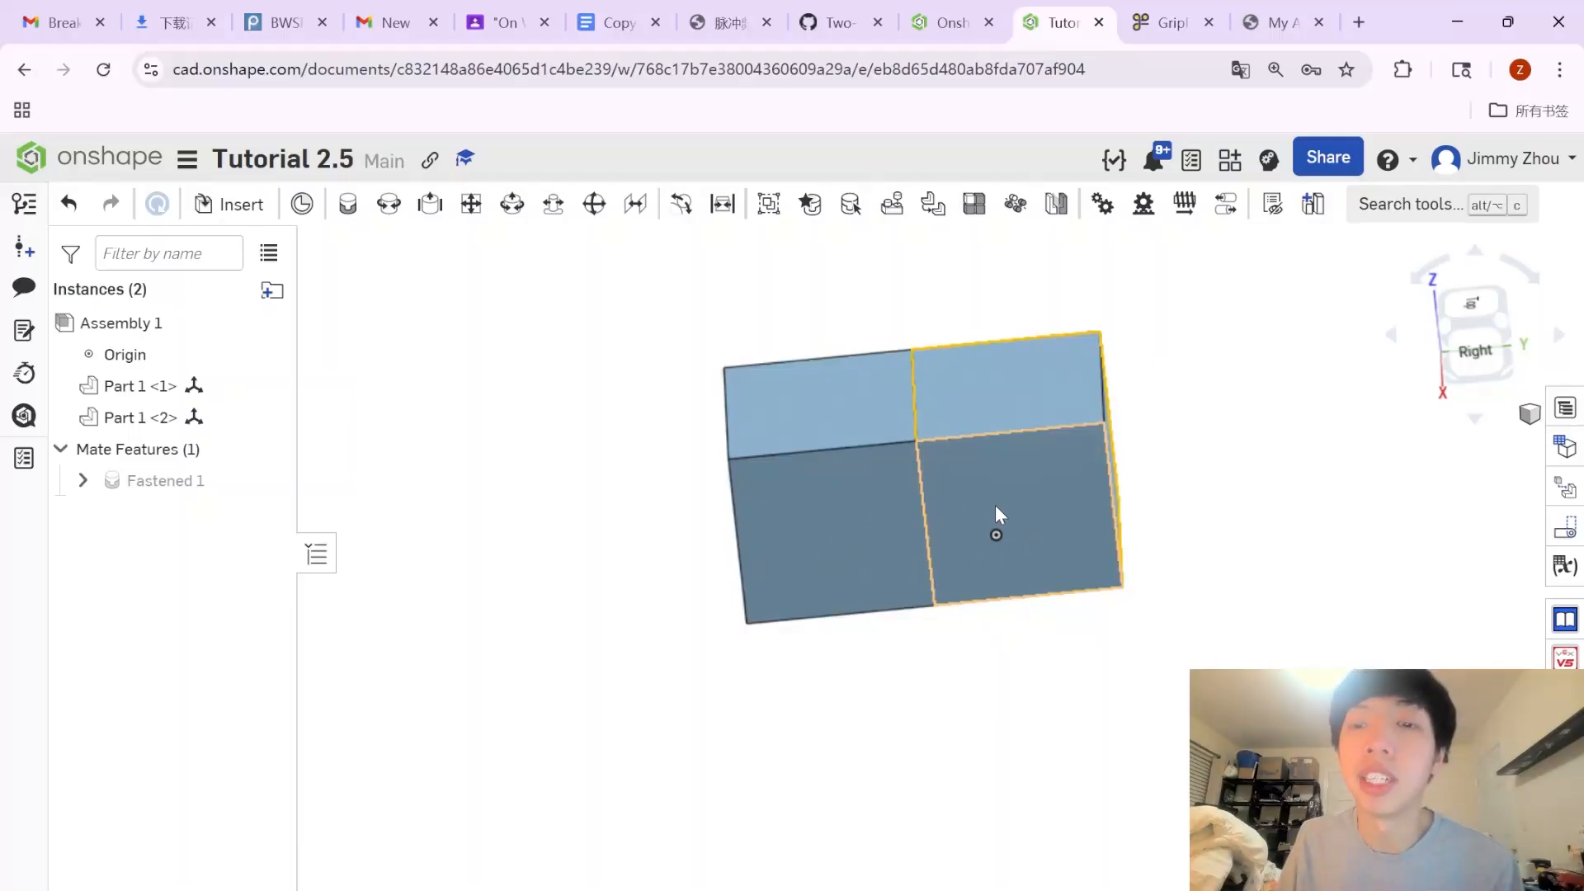
mouse_move(995, 512)
left_mouse_down()
mouse_move(881, 551)
mouse_move(966, 526)
mouse_move(998, 537)
mouse_move(855, 495)
mouse_move(917, 430)
mouse_move(993, 520)
mouse_move(937, 537)
mouse_move(1000, 521)
mouse_move(986, 522)
left_mouse_up()
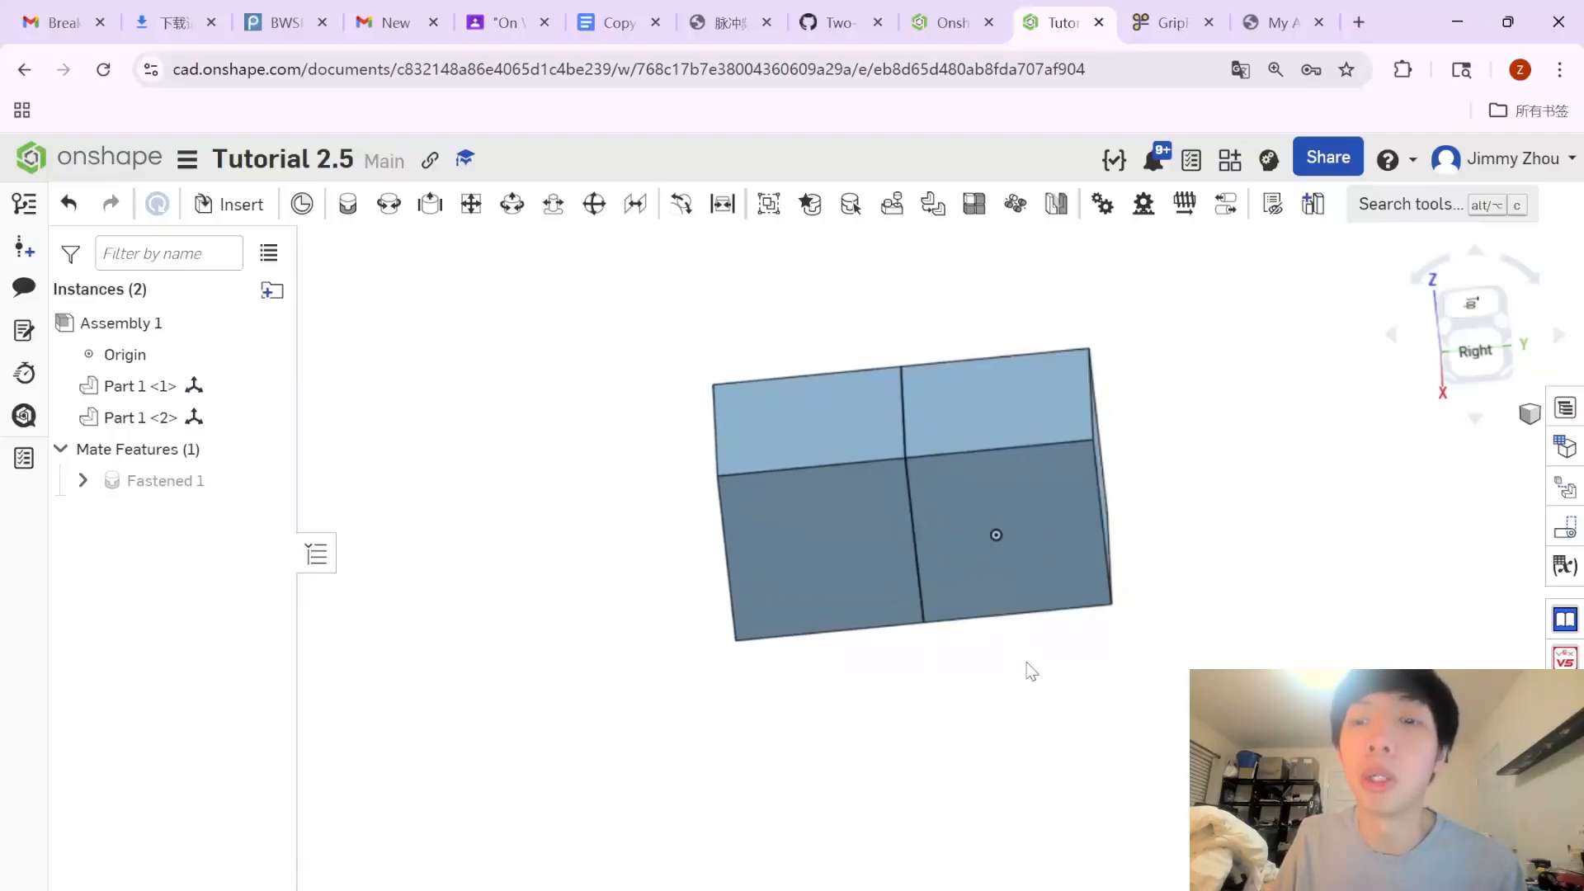
right_click(1020, 542)
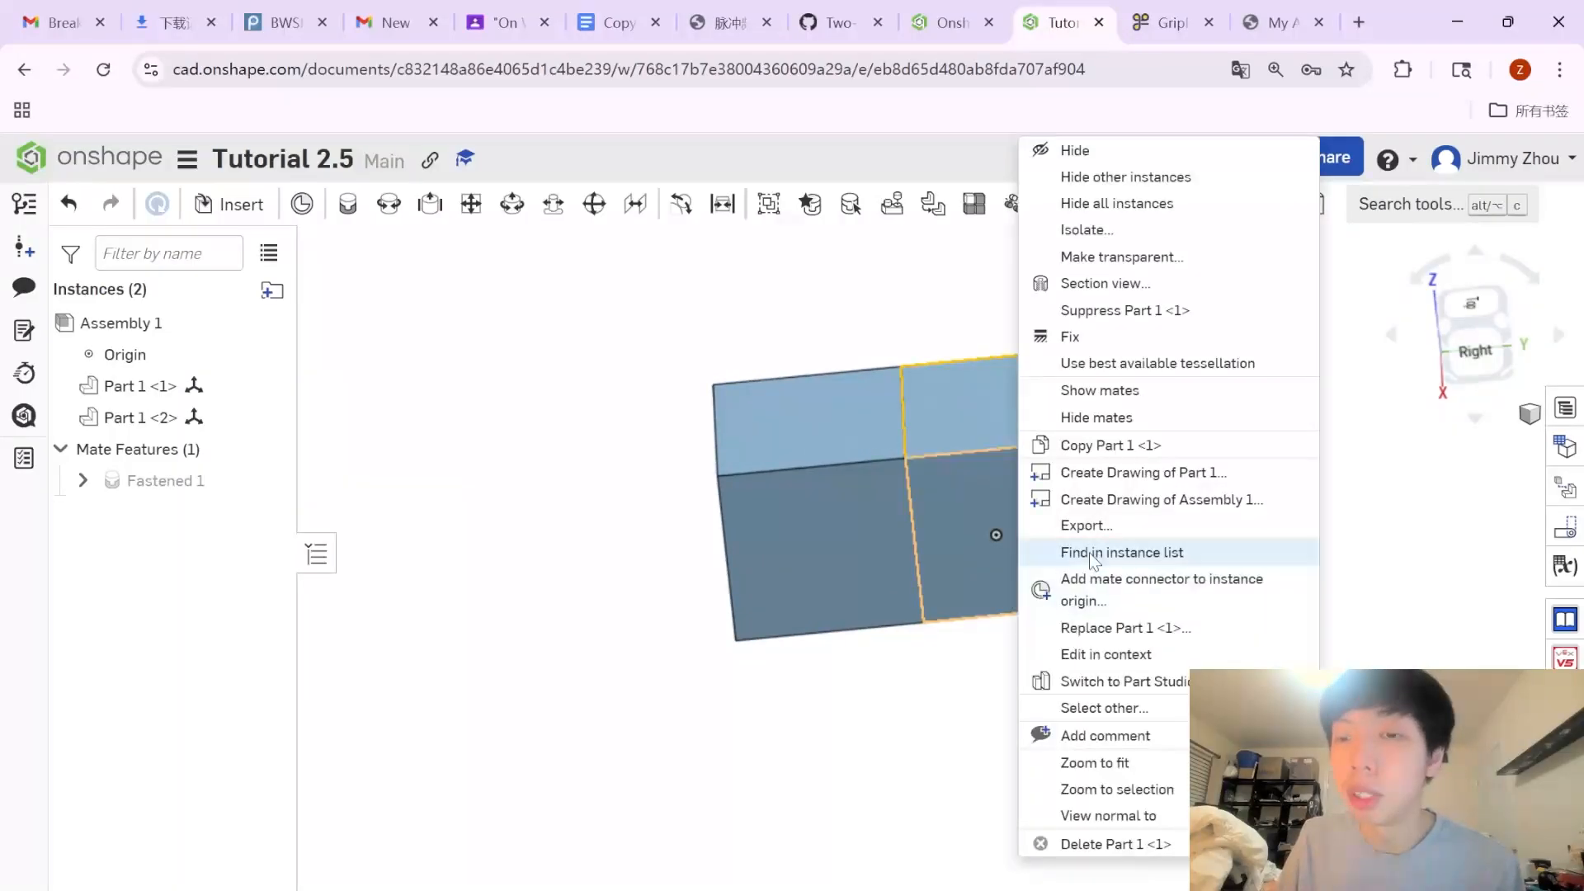
left_click(1119, 352)
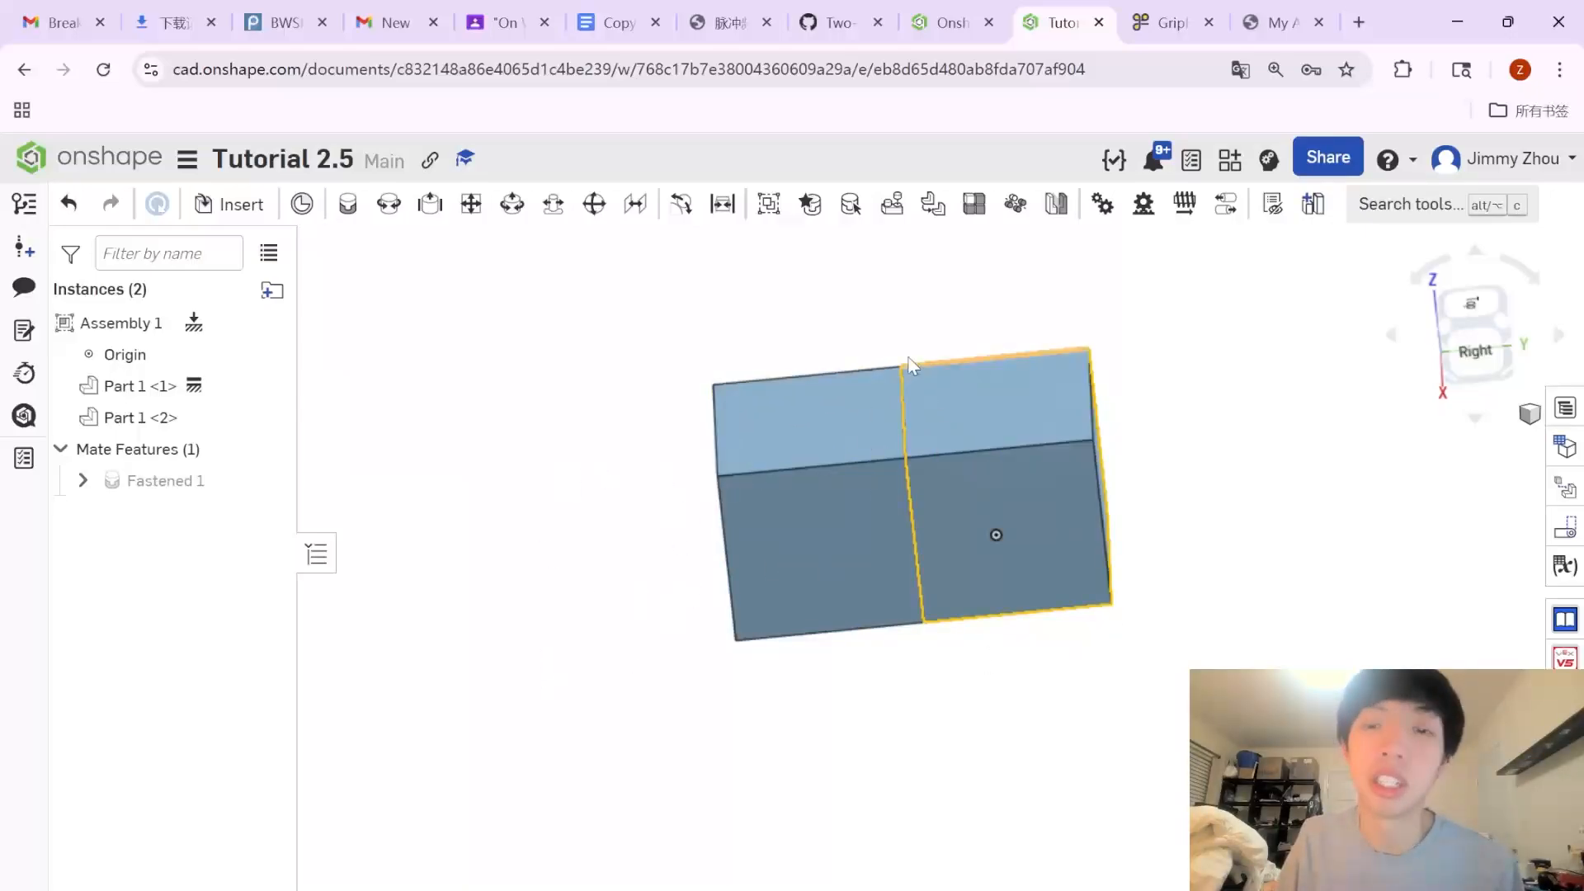
Select both cube instances and delete them from Assembly 1.
scroll(629, 364, "down", 1)
left_click_drag(627, 317, 1444, 758)
key("Delete")
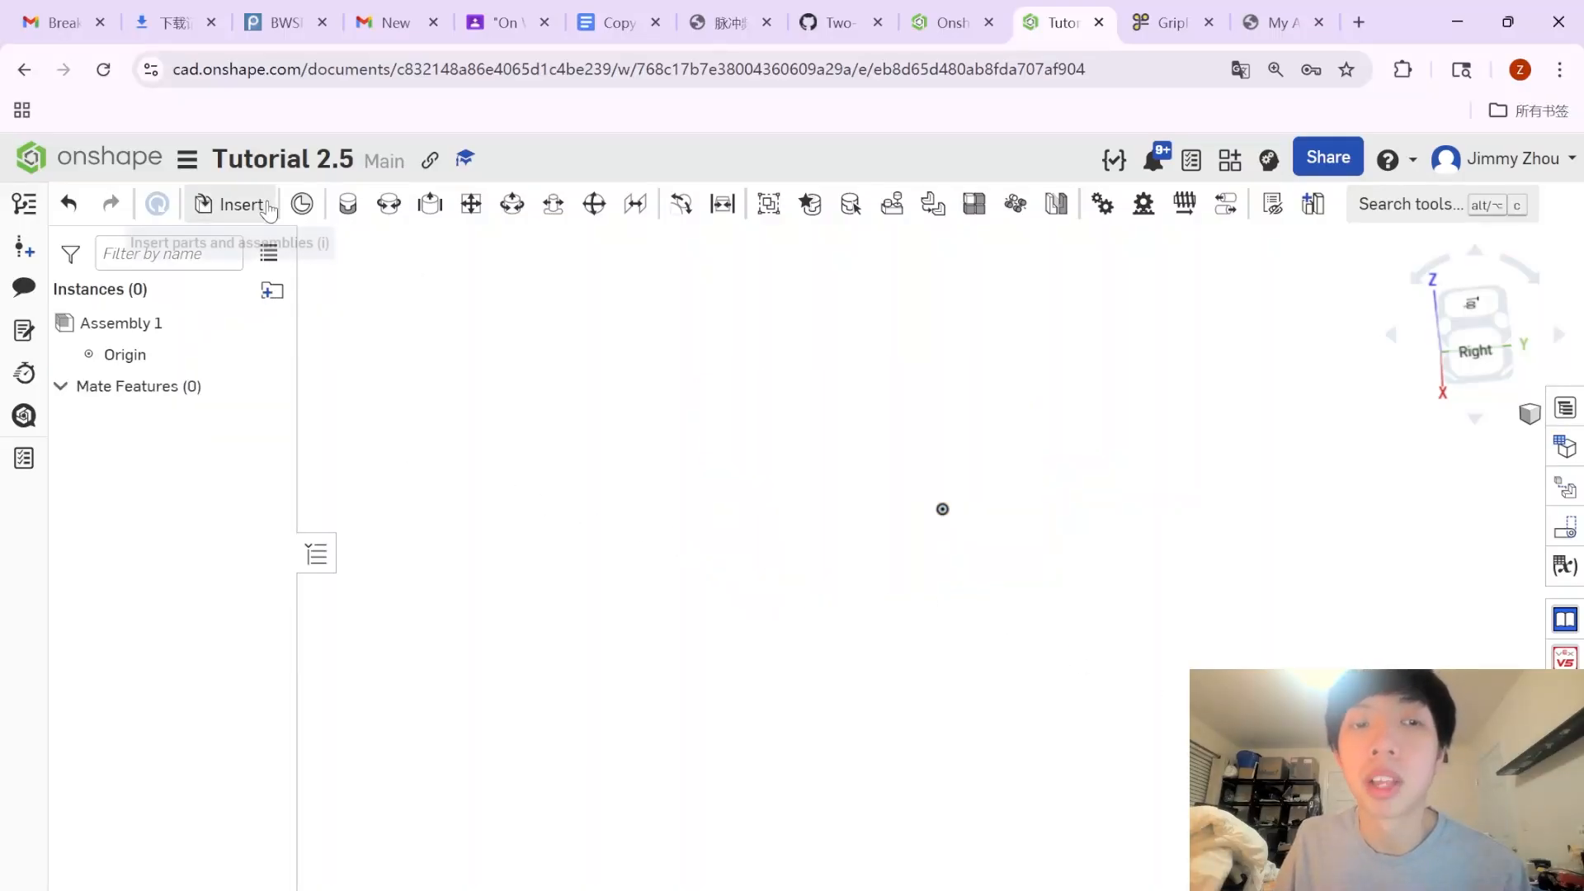
Start inserting parts from other documents and go to the top-level list of document sources.
left_click(241, 204)
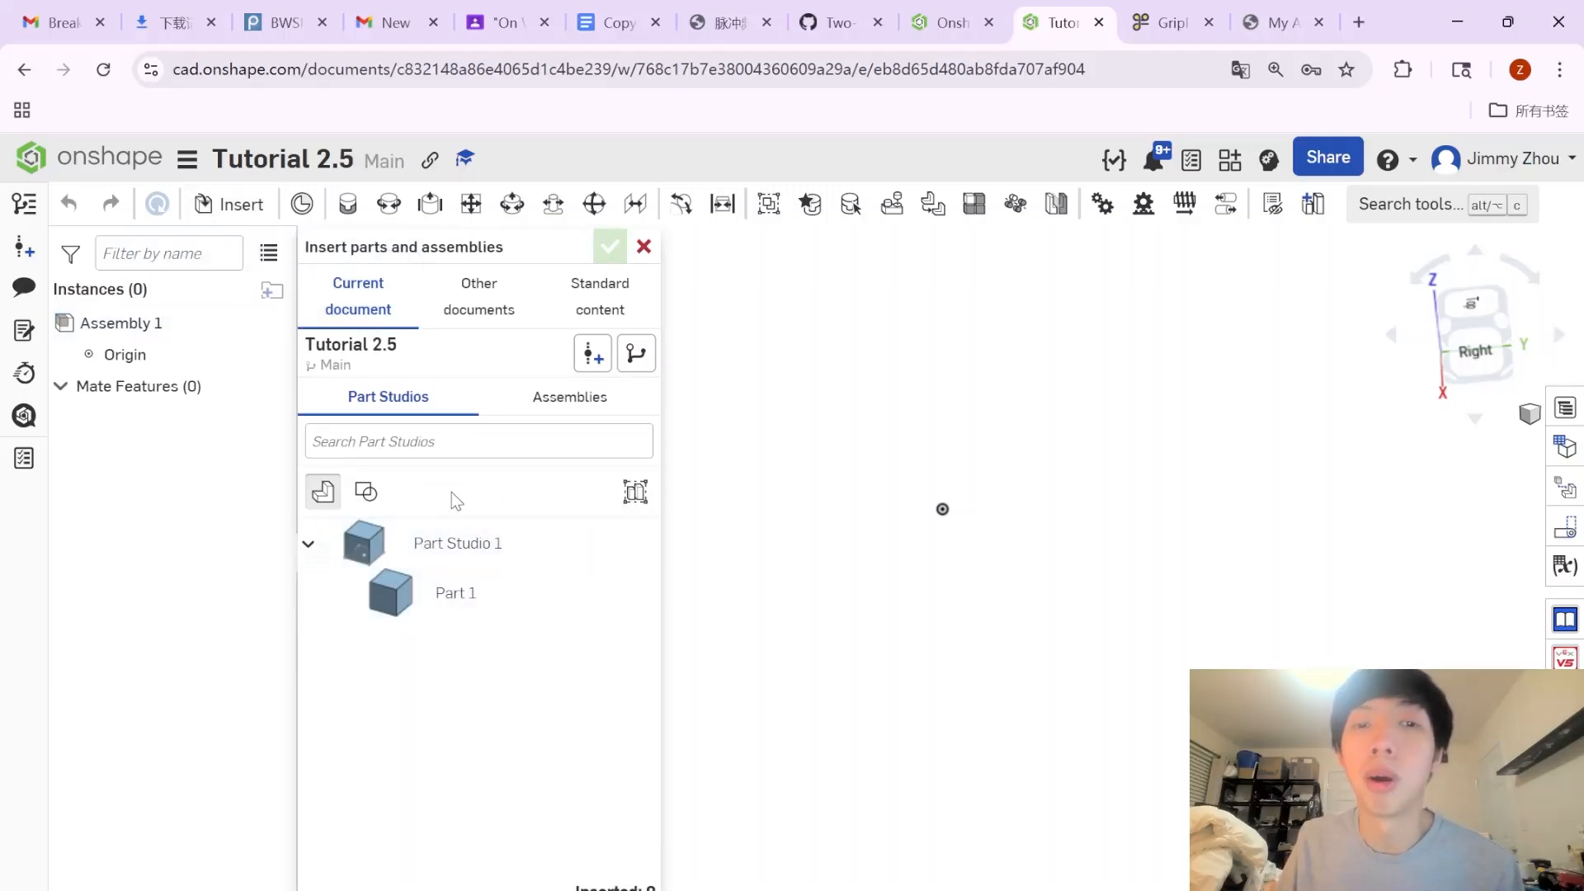
left_click(483, 318)
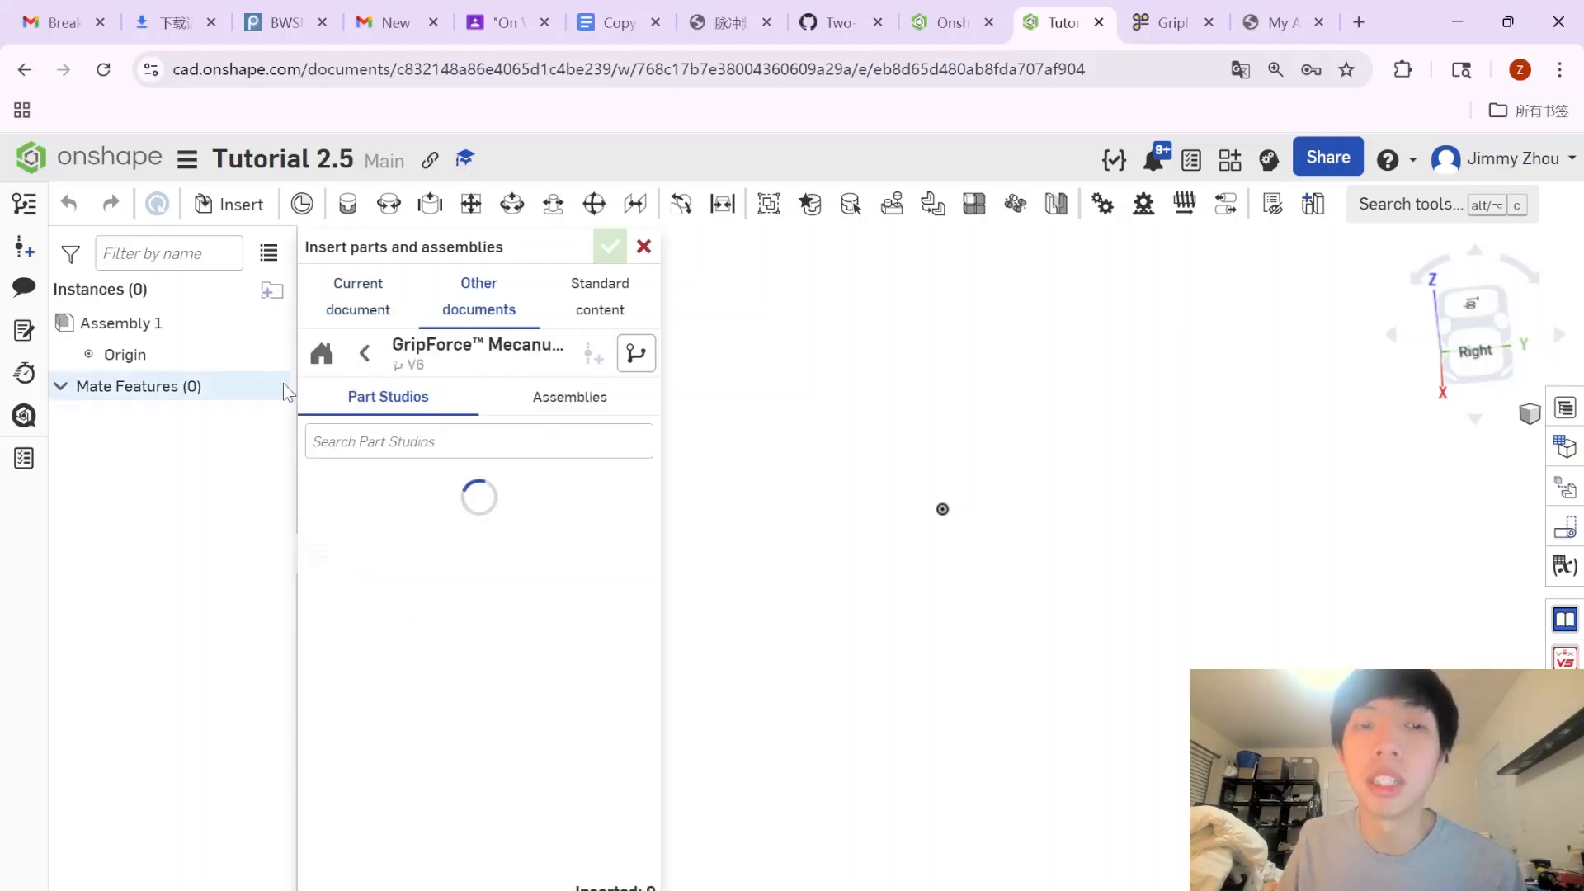
left_click(320, 353)
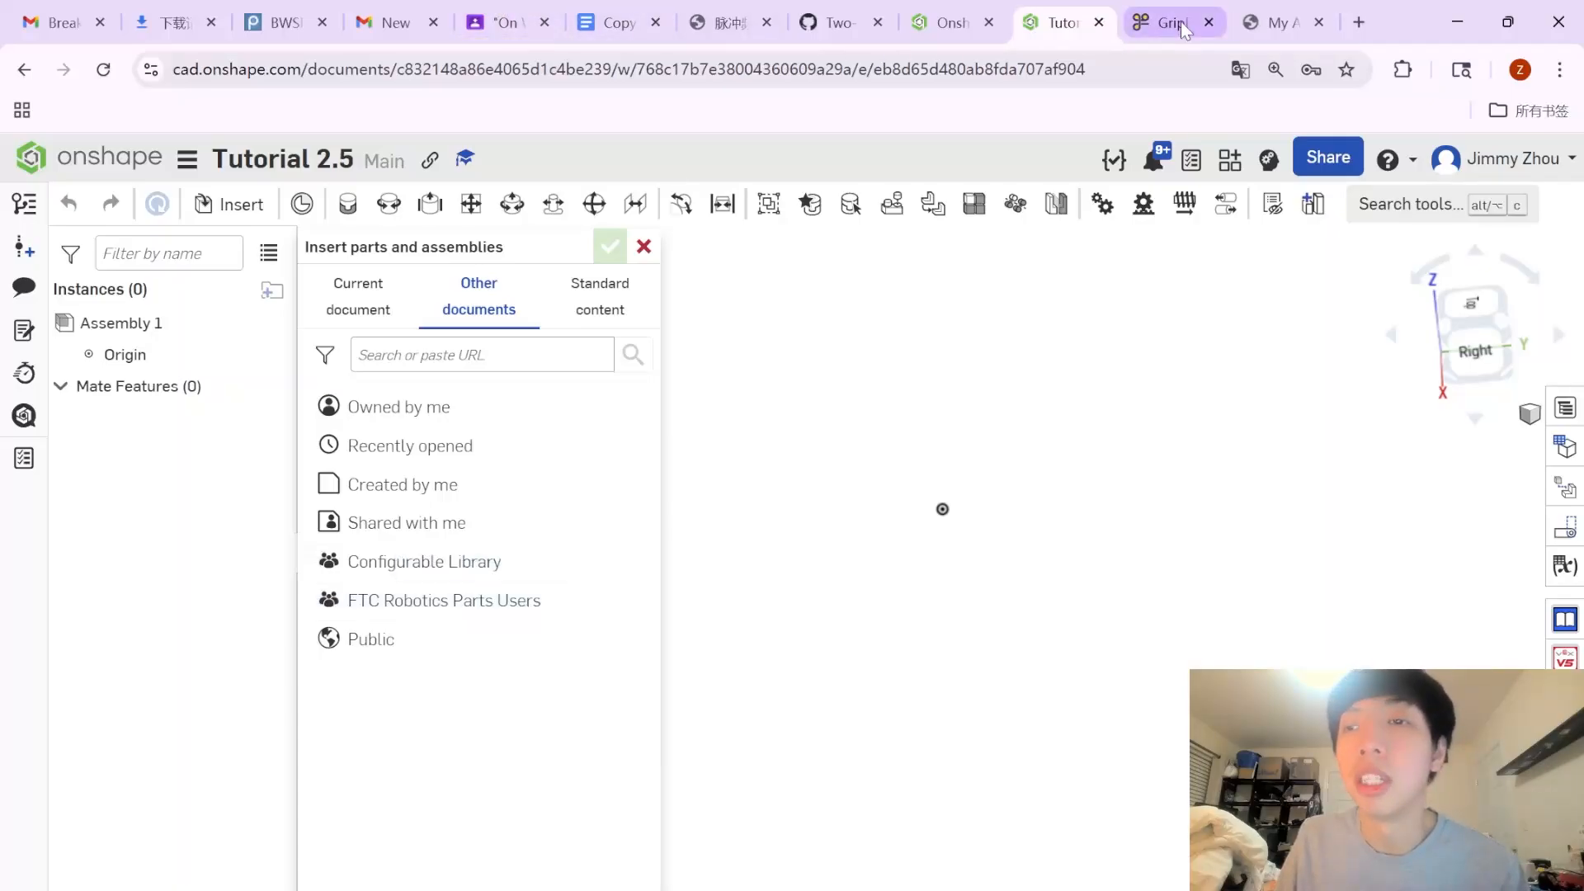
In a new browser tab, search Google for "FTC parts users" and read the Reddit post about the FTC Onshape Parts Library.
left_click(1350, 7)
type("ftc")
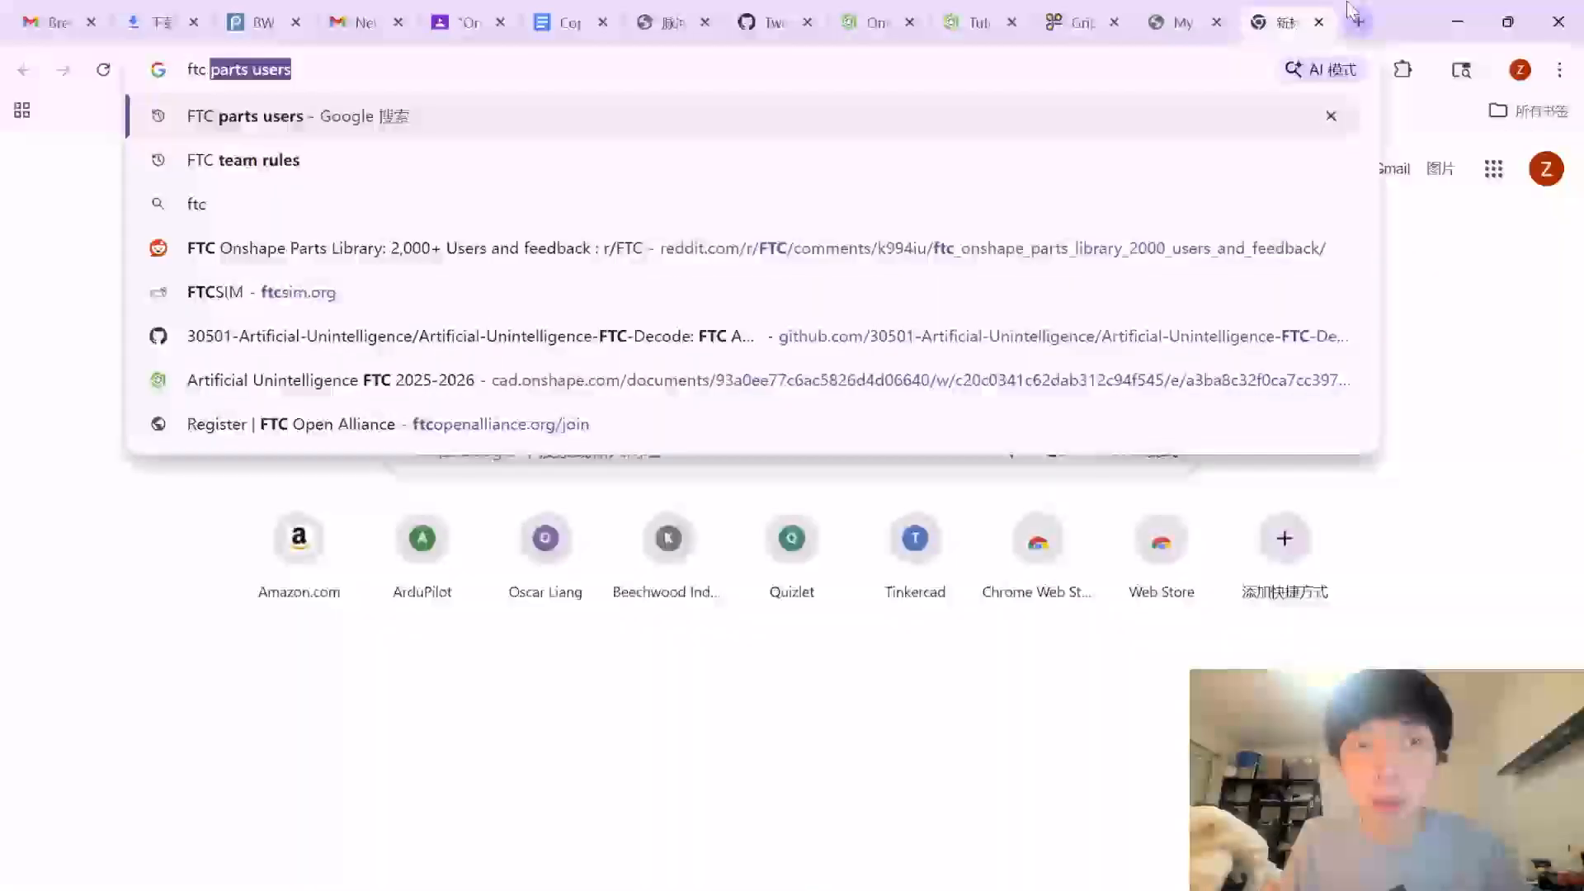
key("Return")
scroll(902, 343, "down", 12)
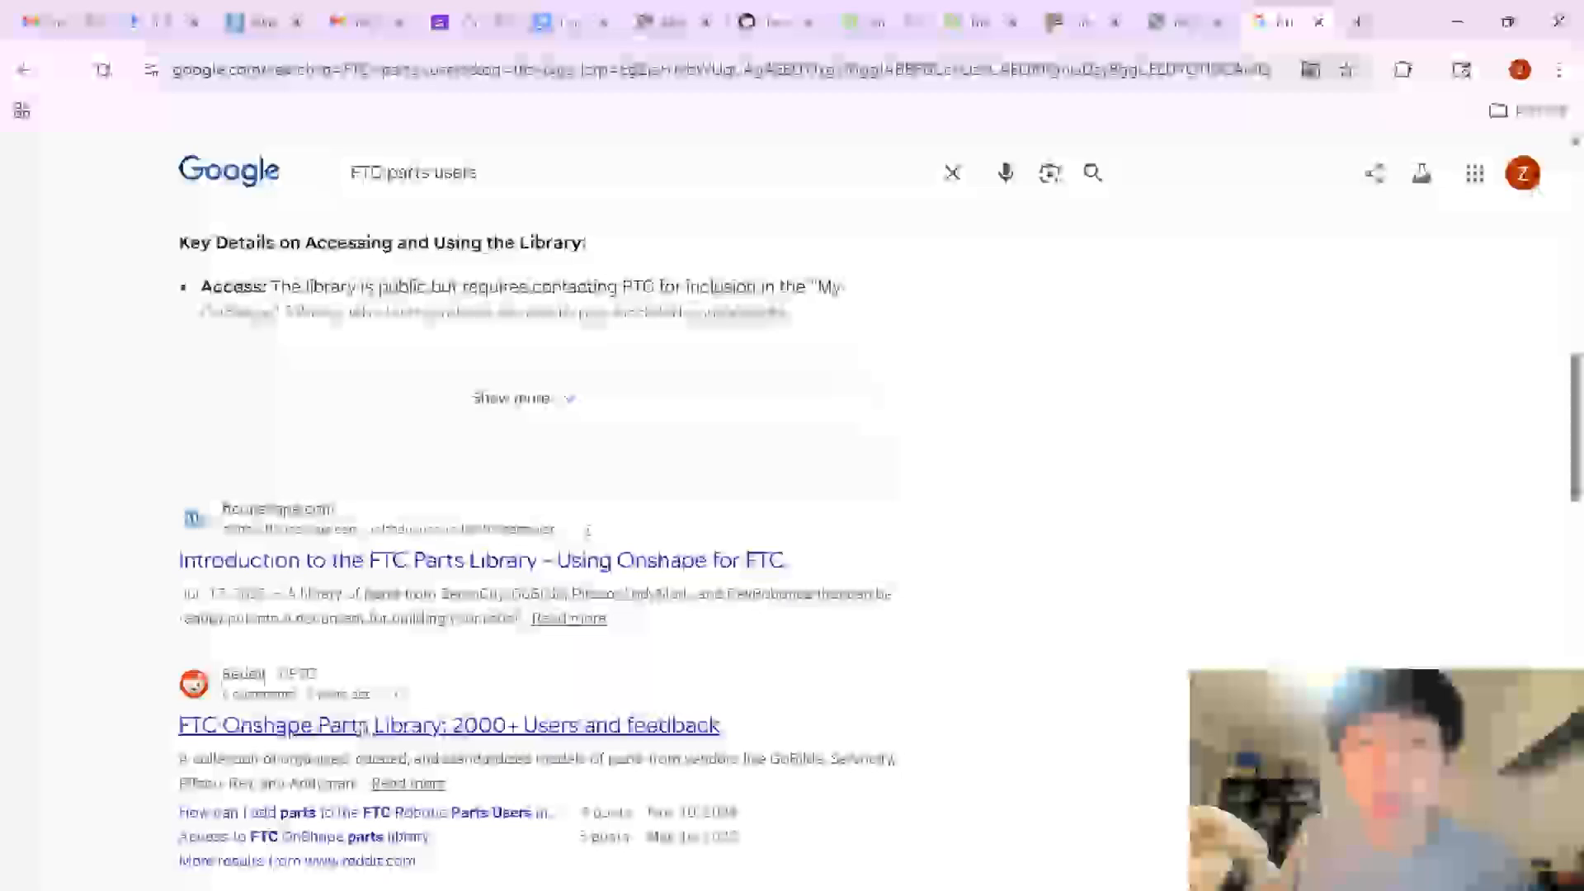
left_click(363, 727)
scroll(520, 635, "down", 1)
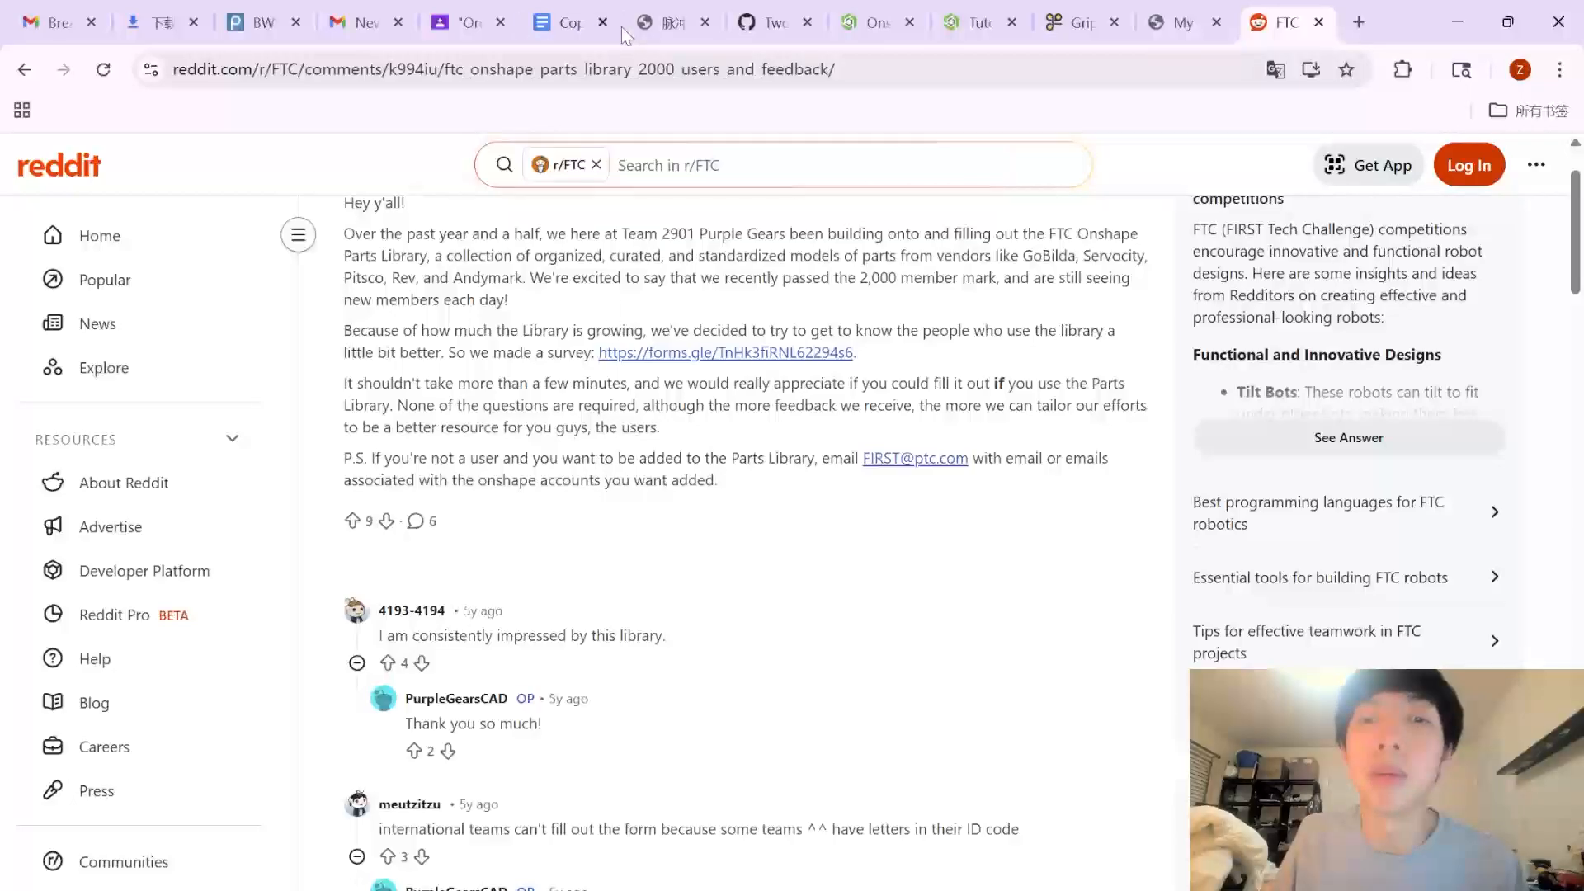
Return to the Onshape document, open the FTC Robotics Parts Users library and look through its vendor folders.
left_click(978, 23)
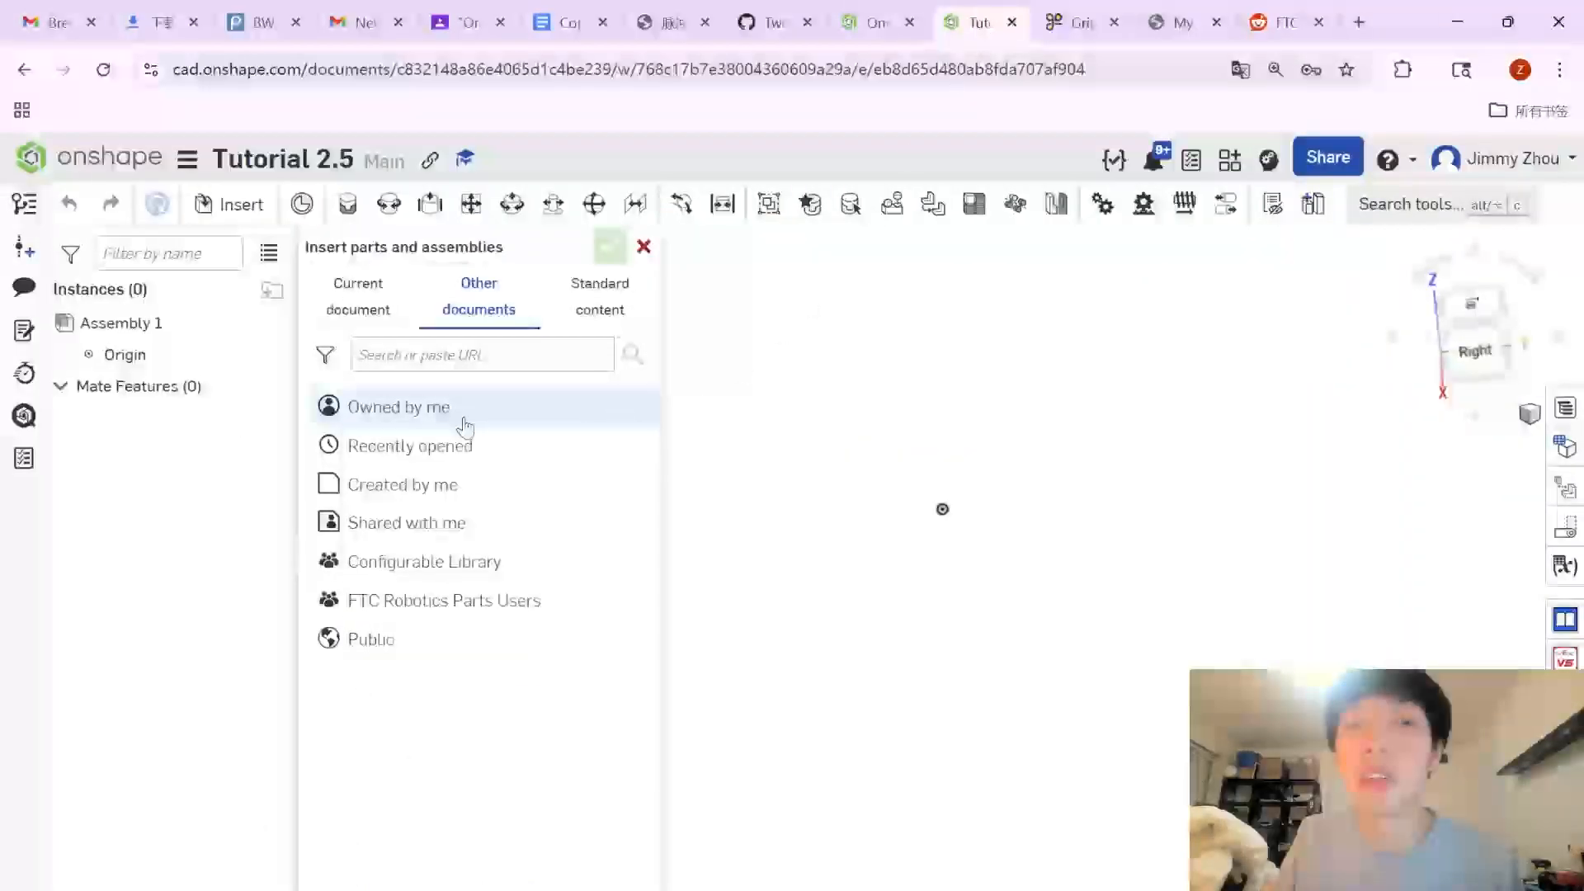
left_click(430, 604)
scroll(437, 577, "down", 3)
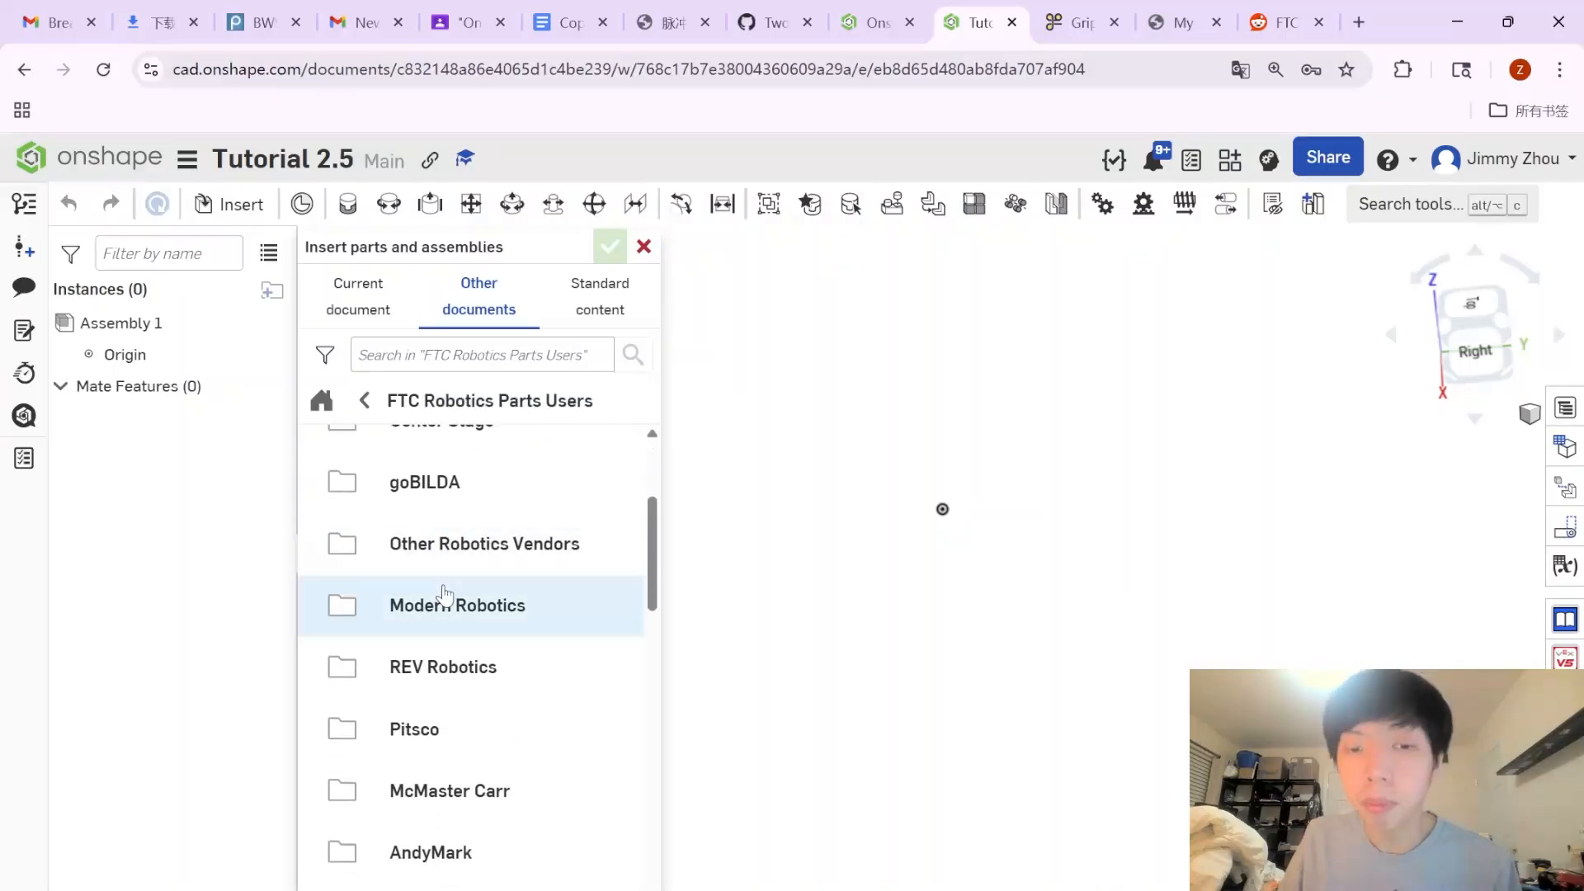
scroll(438, 519, "up", 3)
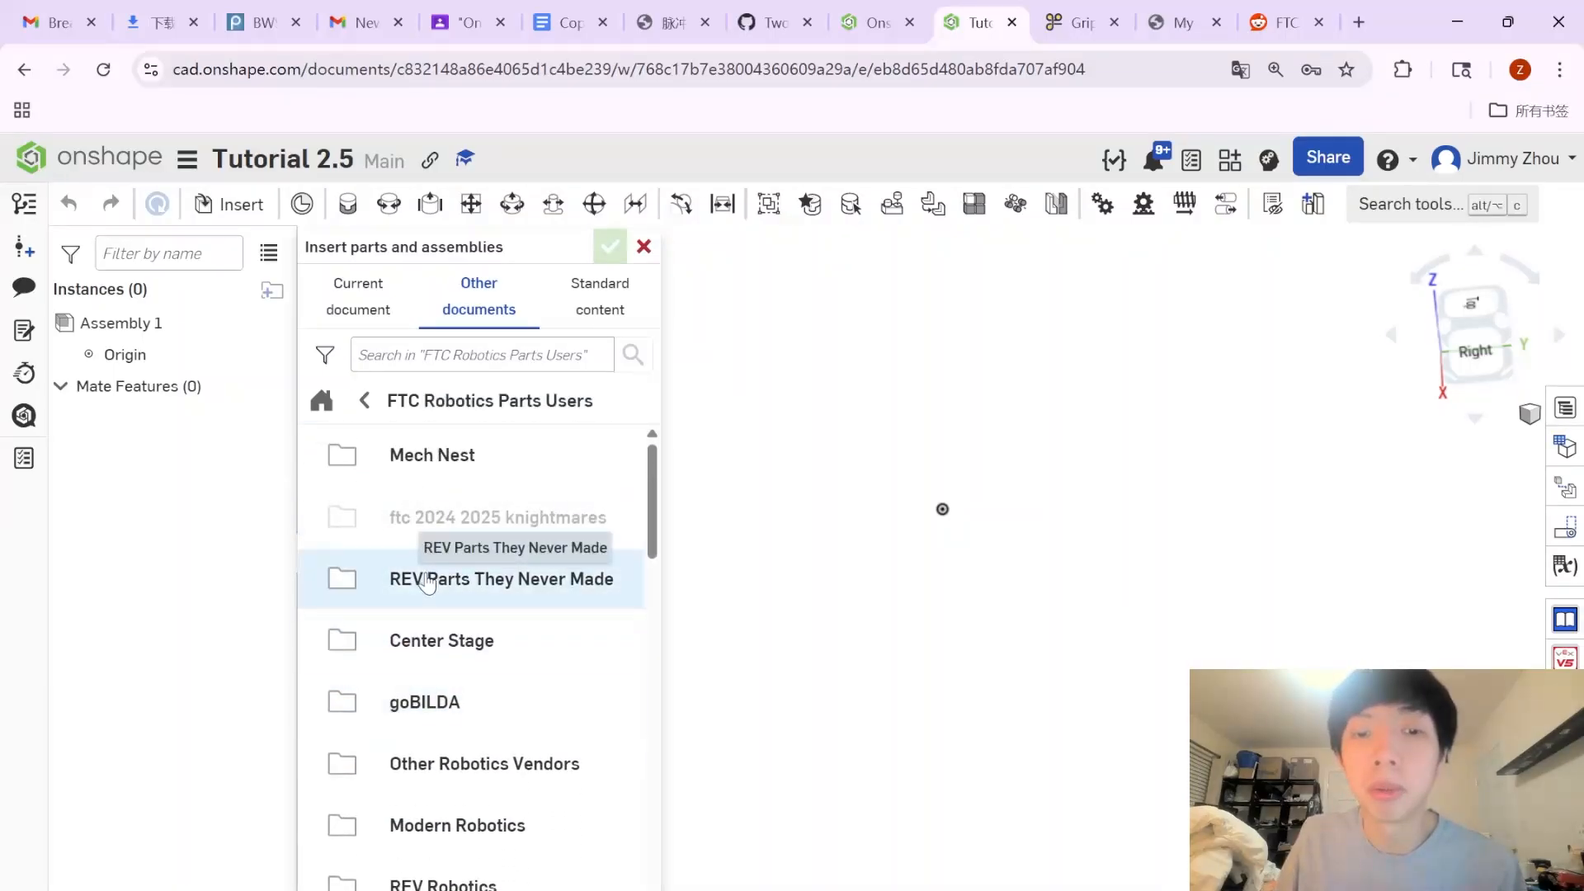
scroll(427, 582, "down", 2)
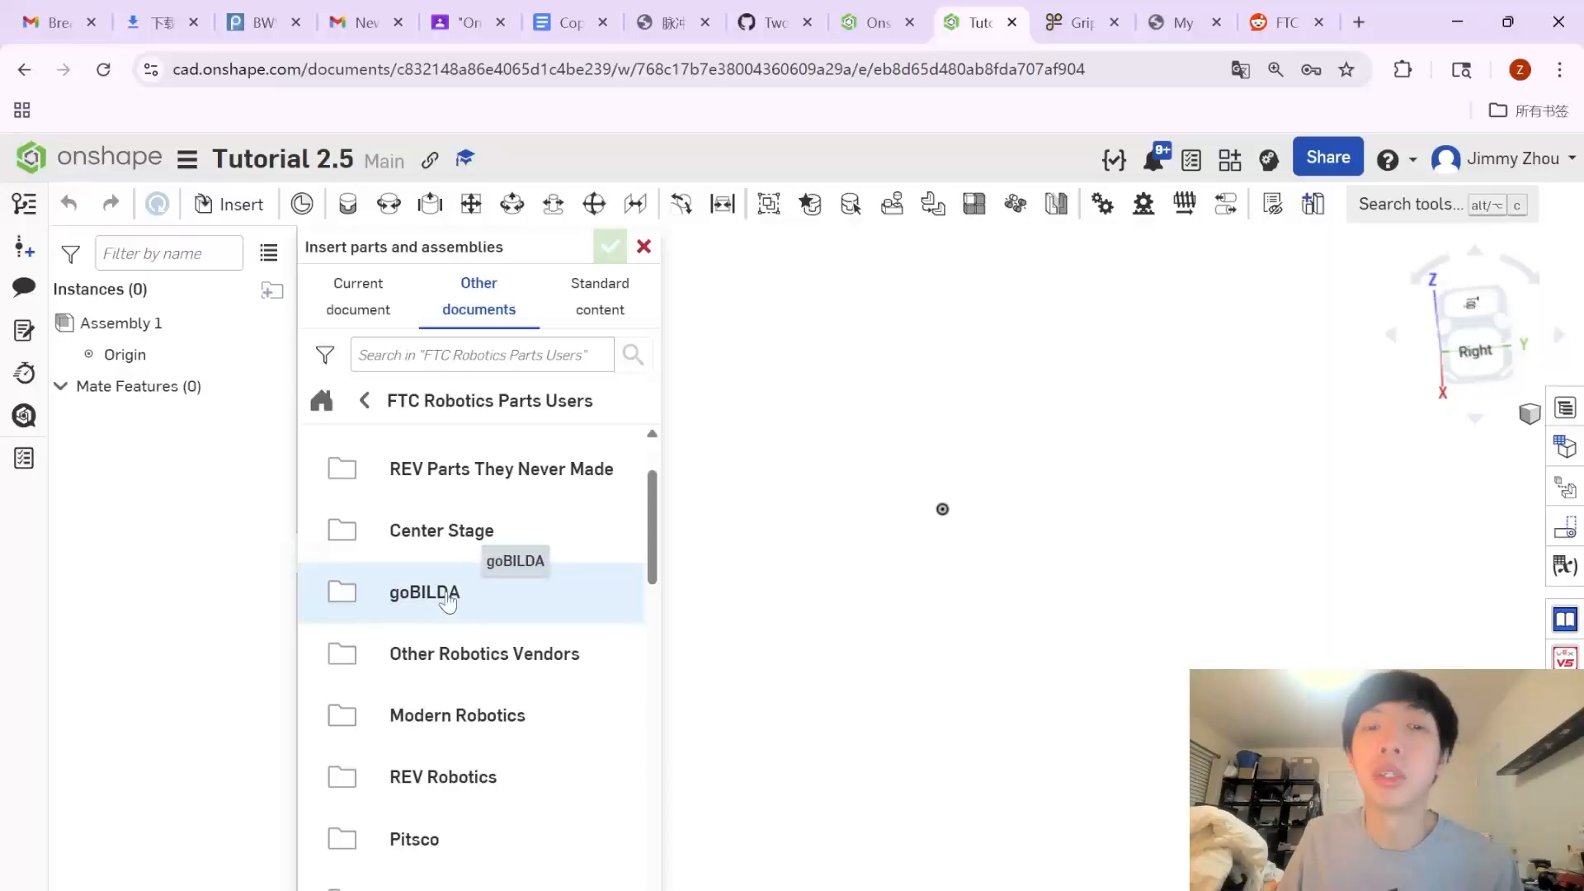
scroll(433, 600, "up", 2)
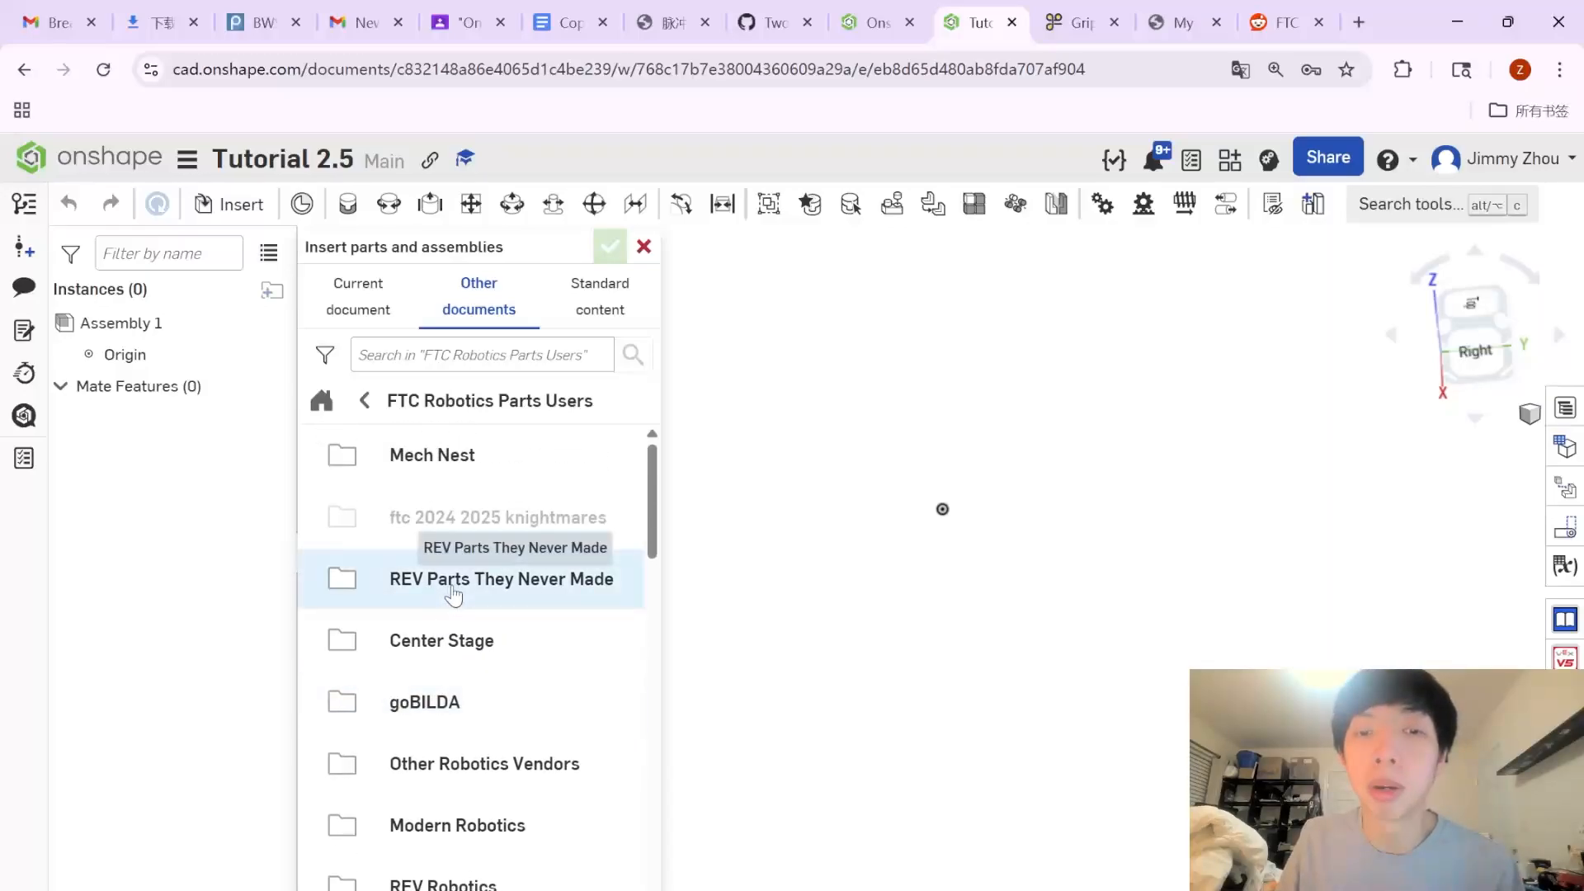
scroll(450, 606, "down", 2)
scroll(459, 771, "down", 3)
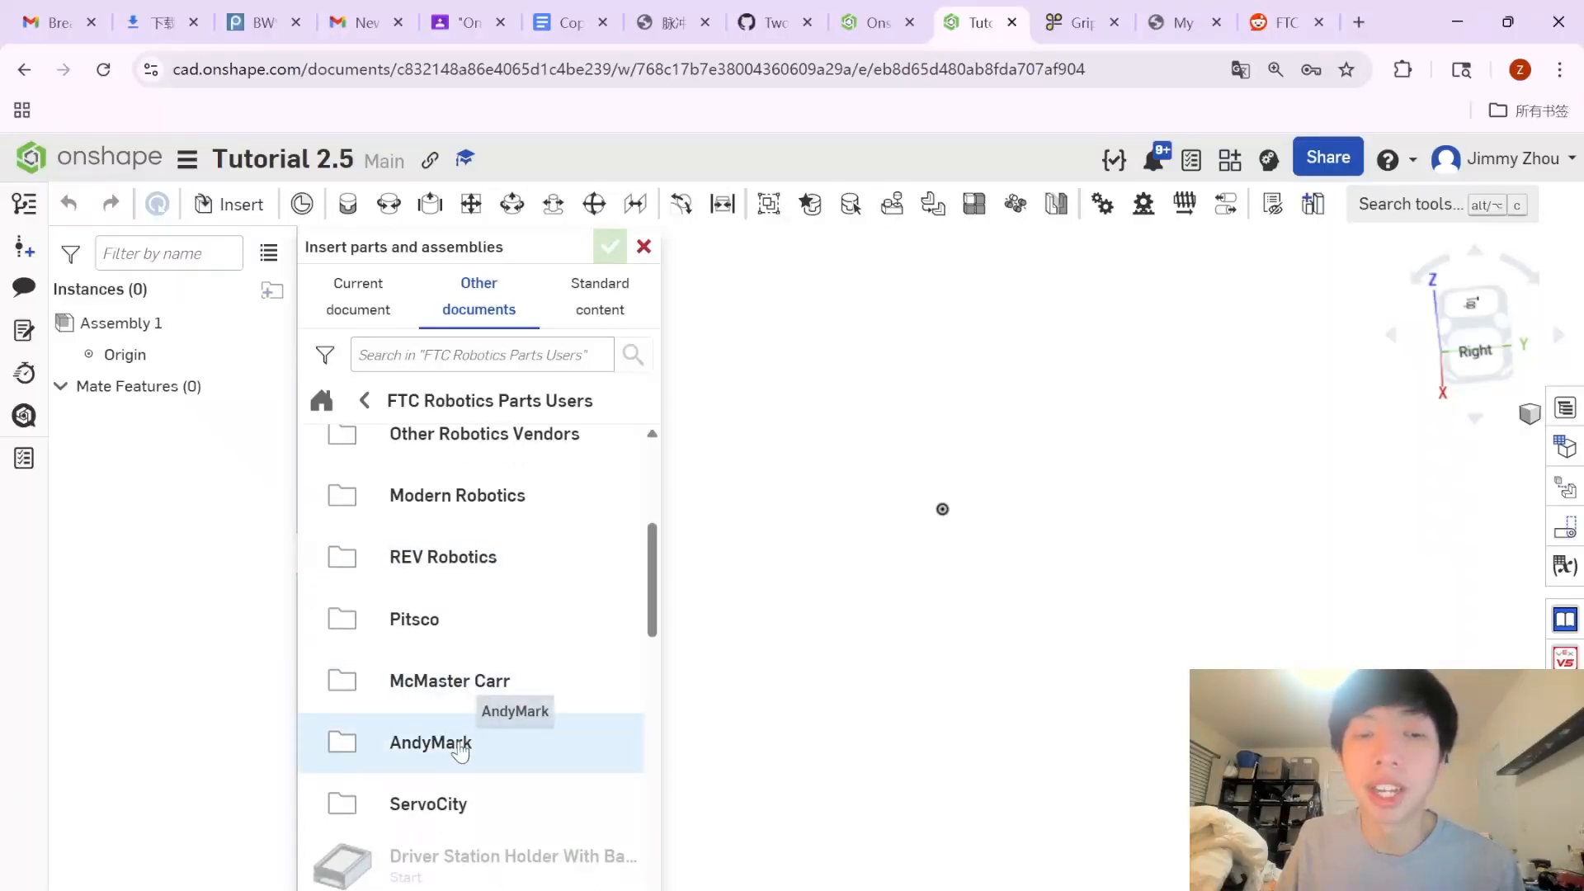
scroll(466, 738, "up", 2)
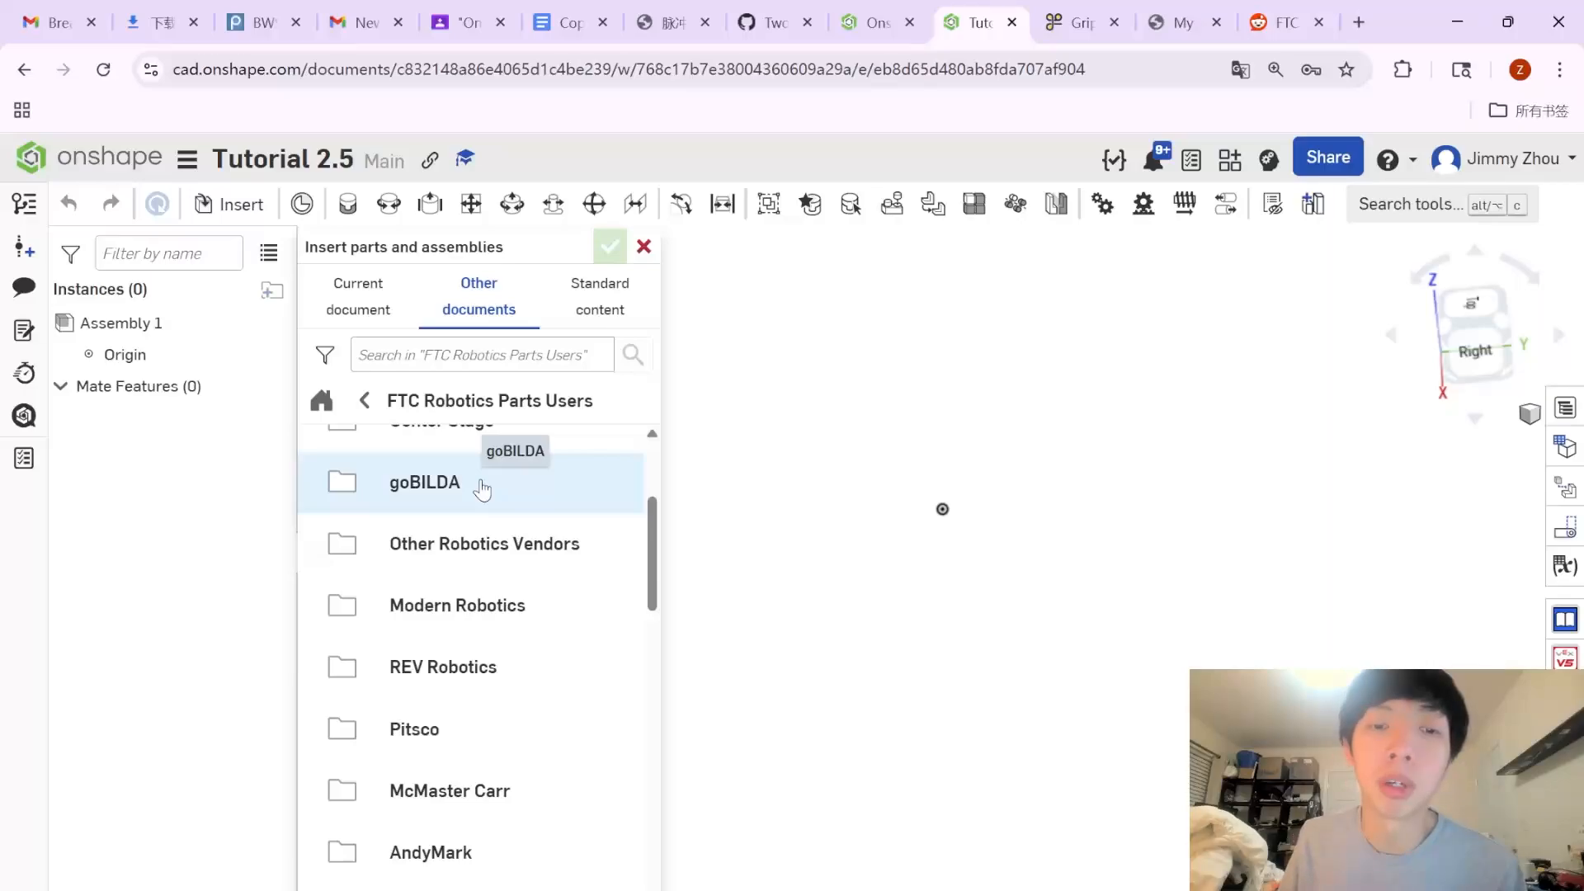
Look inside the FTC subfolder of the REV Robotics library and go back to the REV Robotics folder.
left_click(445, 667)
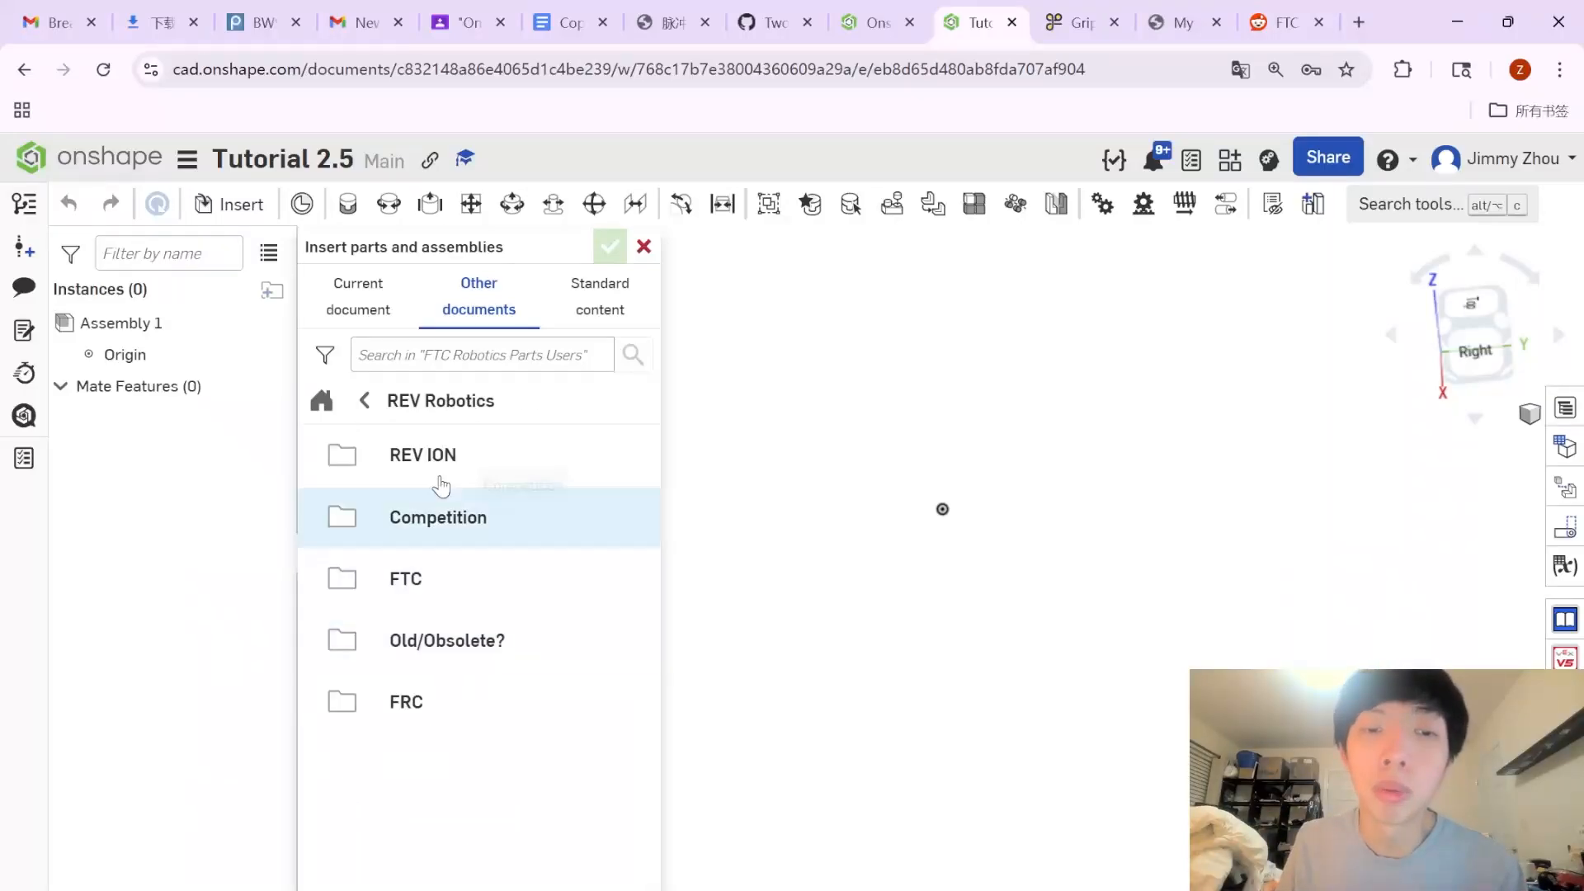
left_click(520, 561)
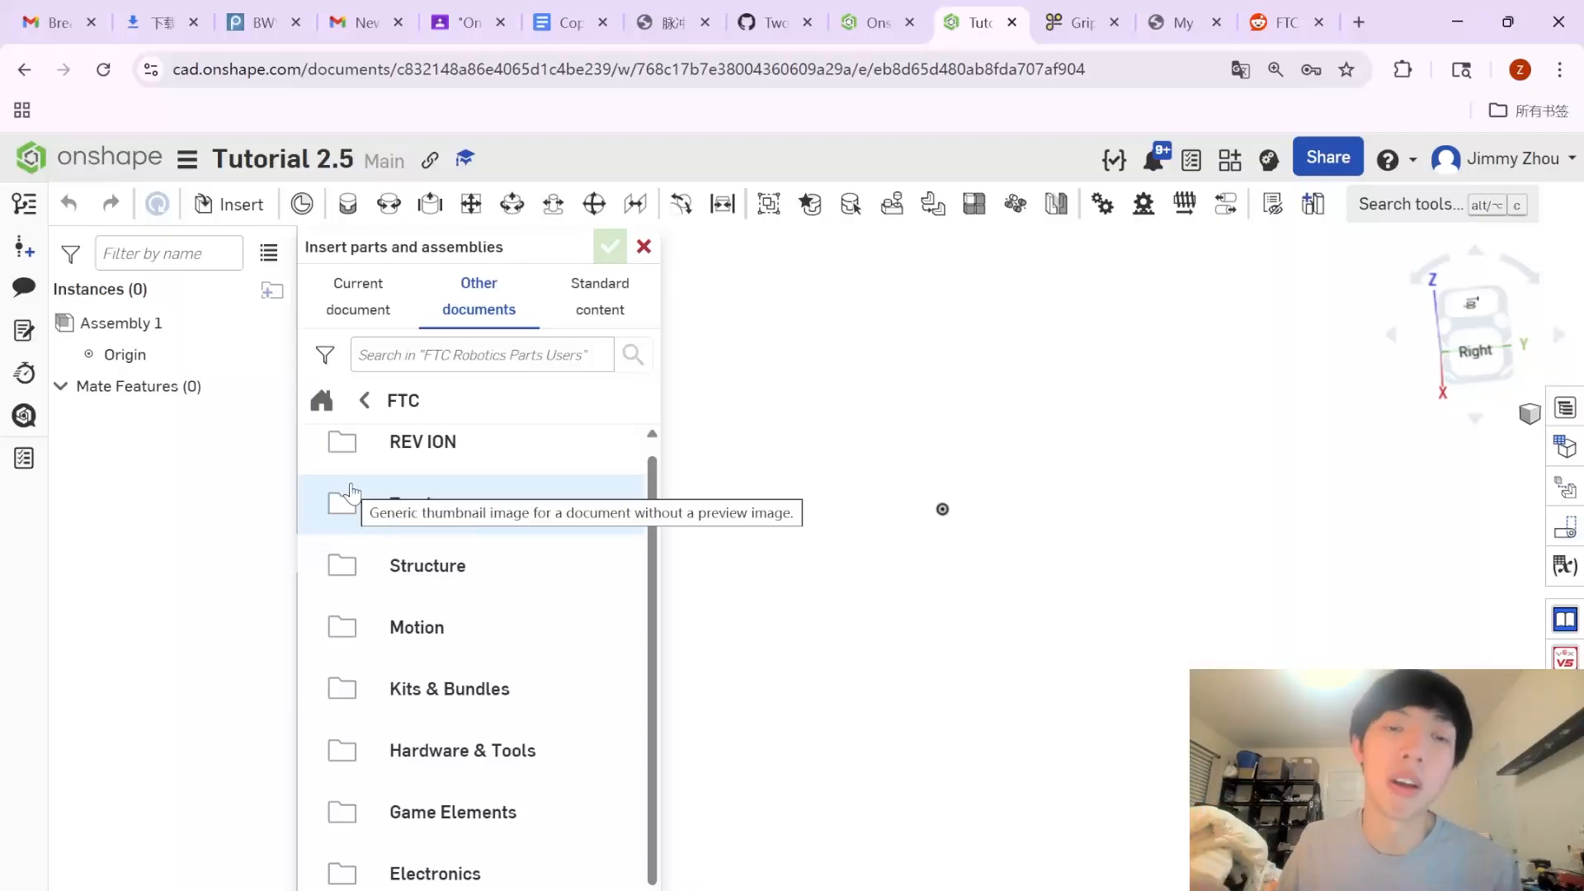
left_click(367, 410)
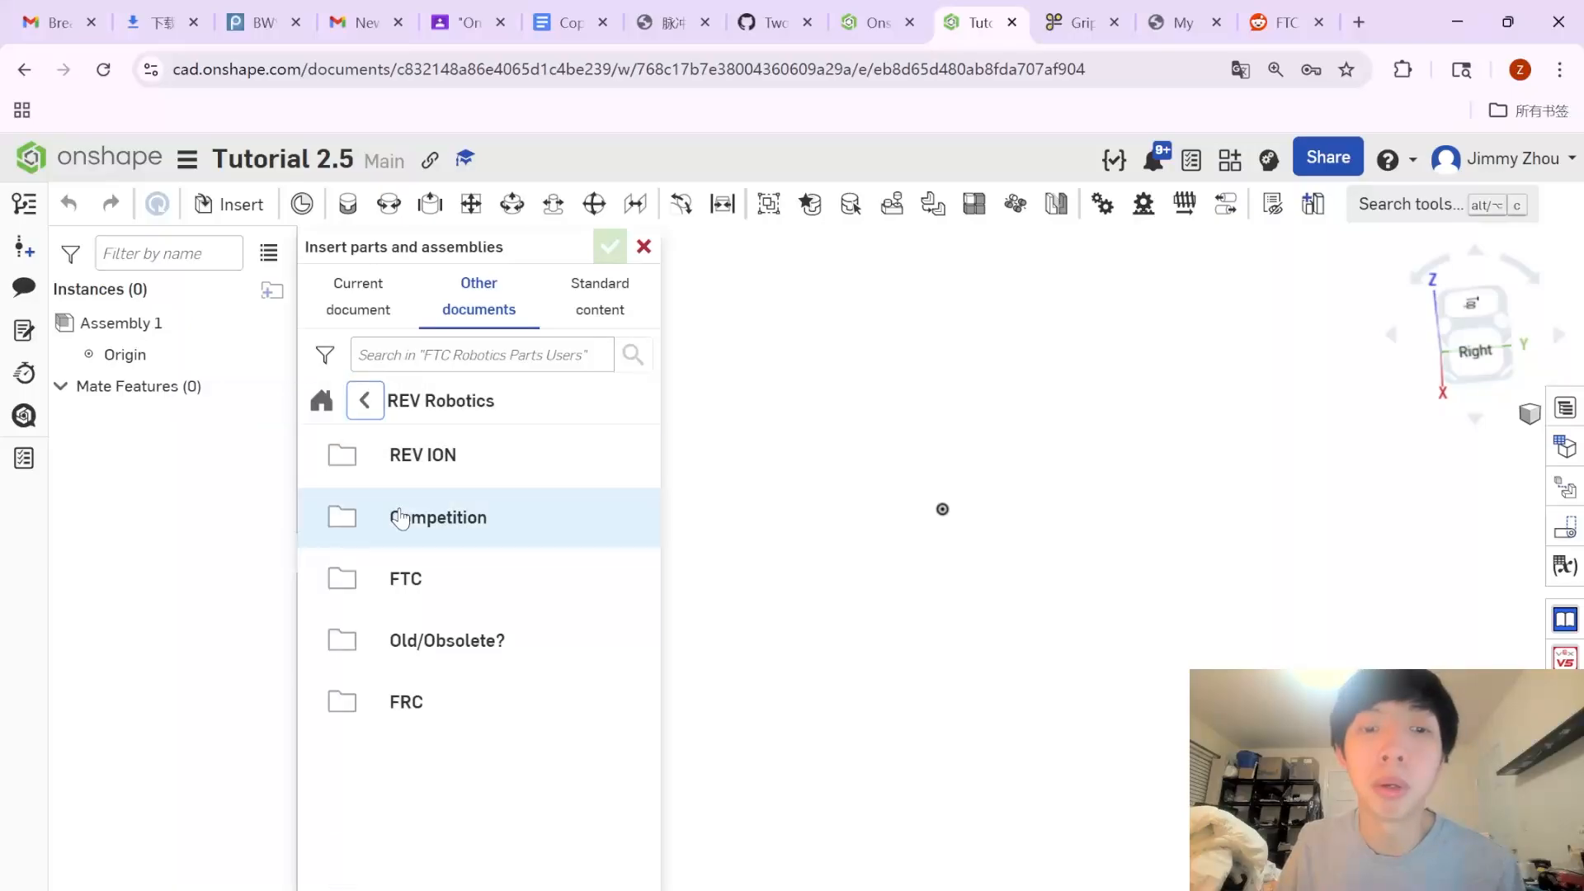
Go back to the FTC Robotics Parts Users vendor list and open the goBILDA folder.
left_click(368, 406)
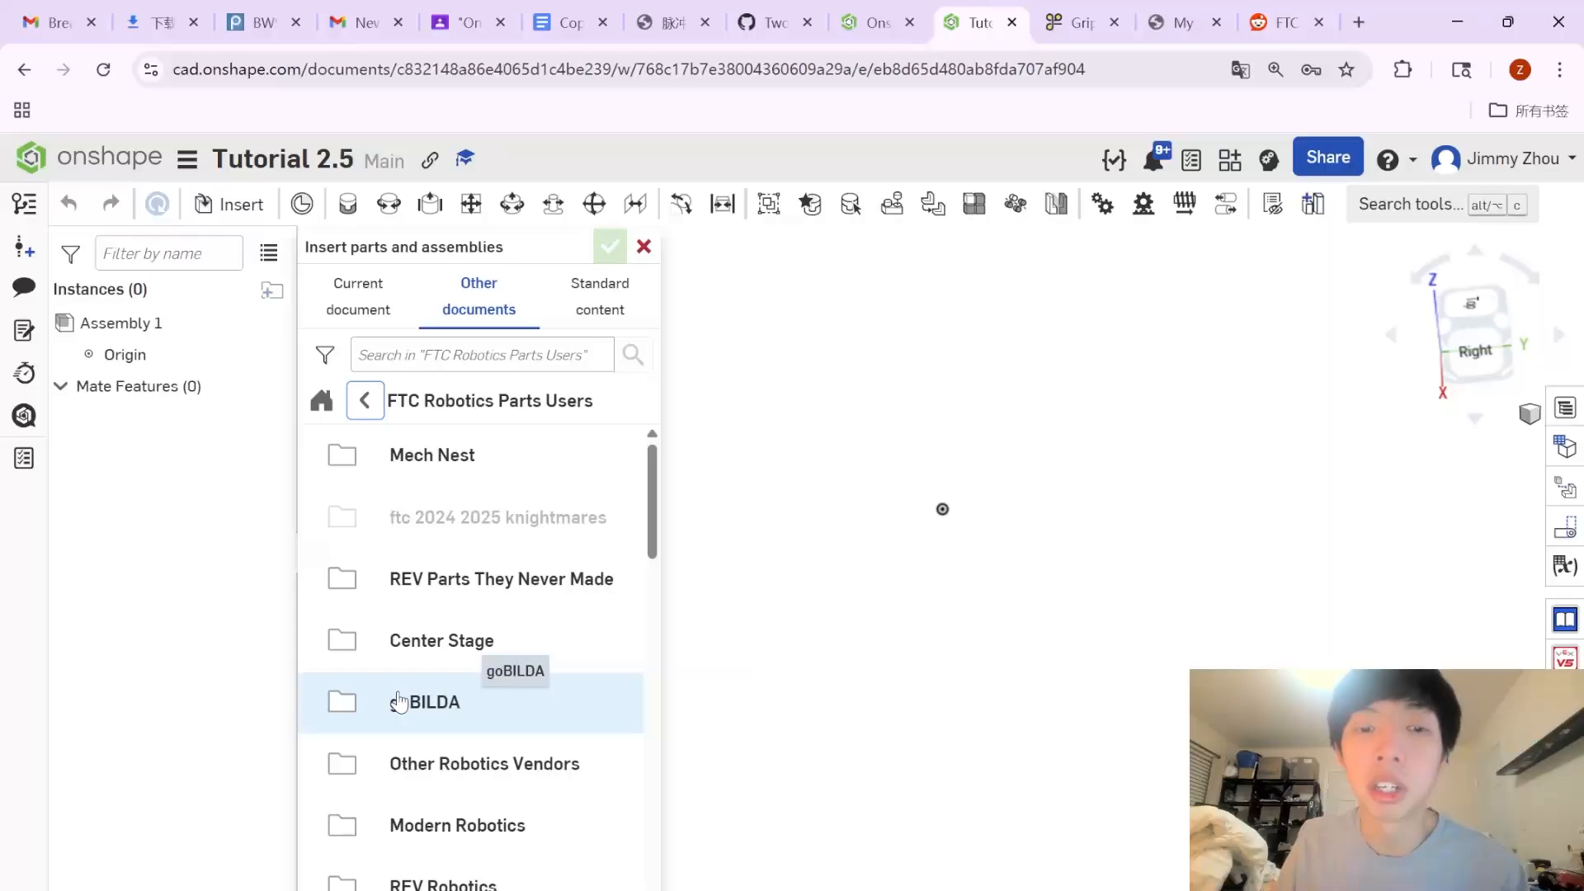
left_click(399, 702)
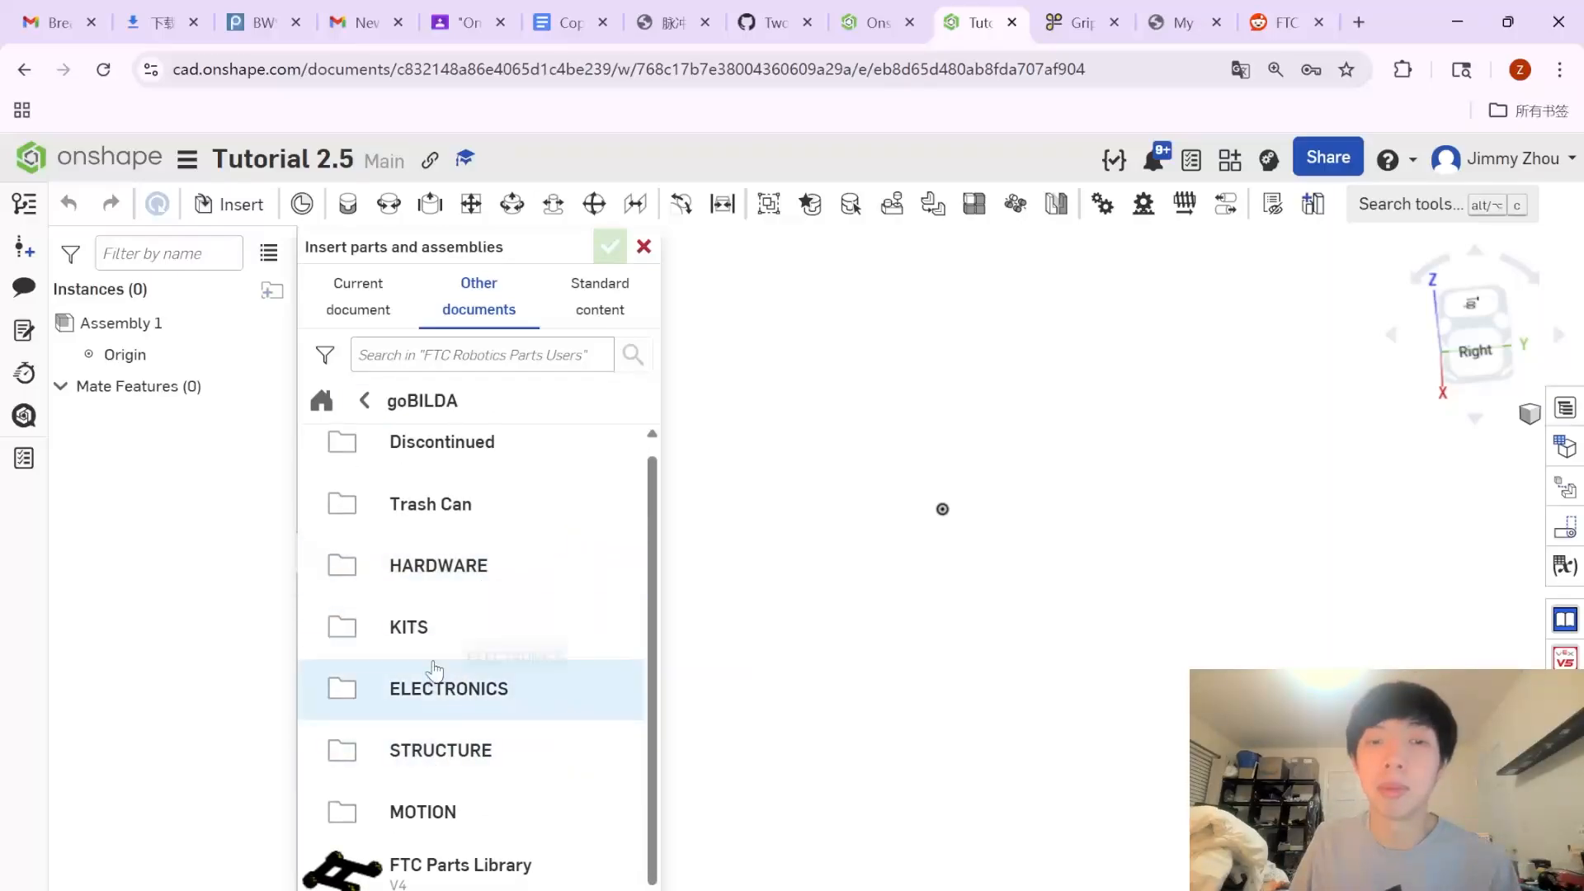
Switch to another browser tab, load gobilda.com and look through its Structure product category.
left_click(1175, 7)
type("go")
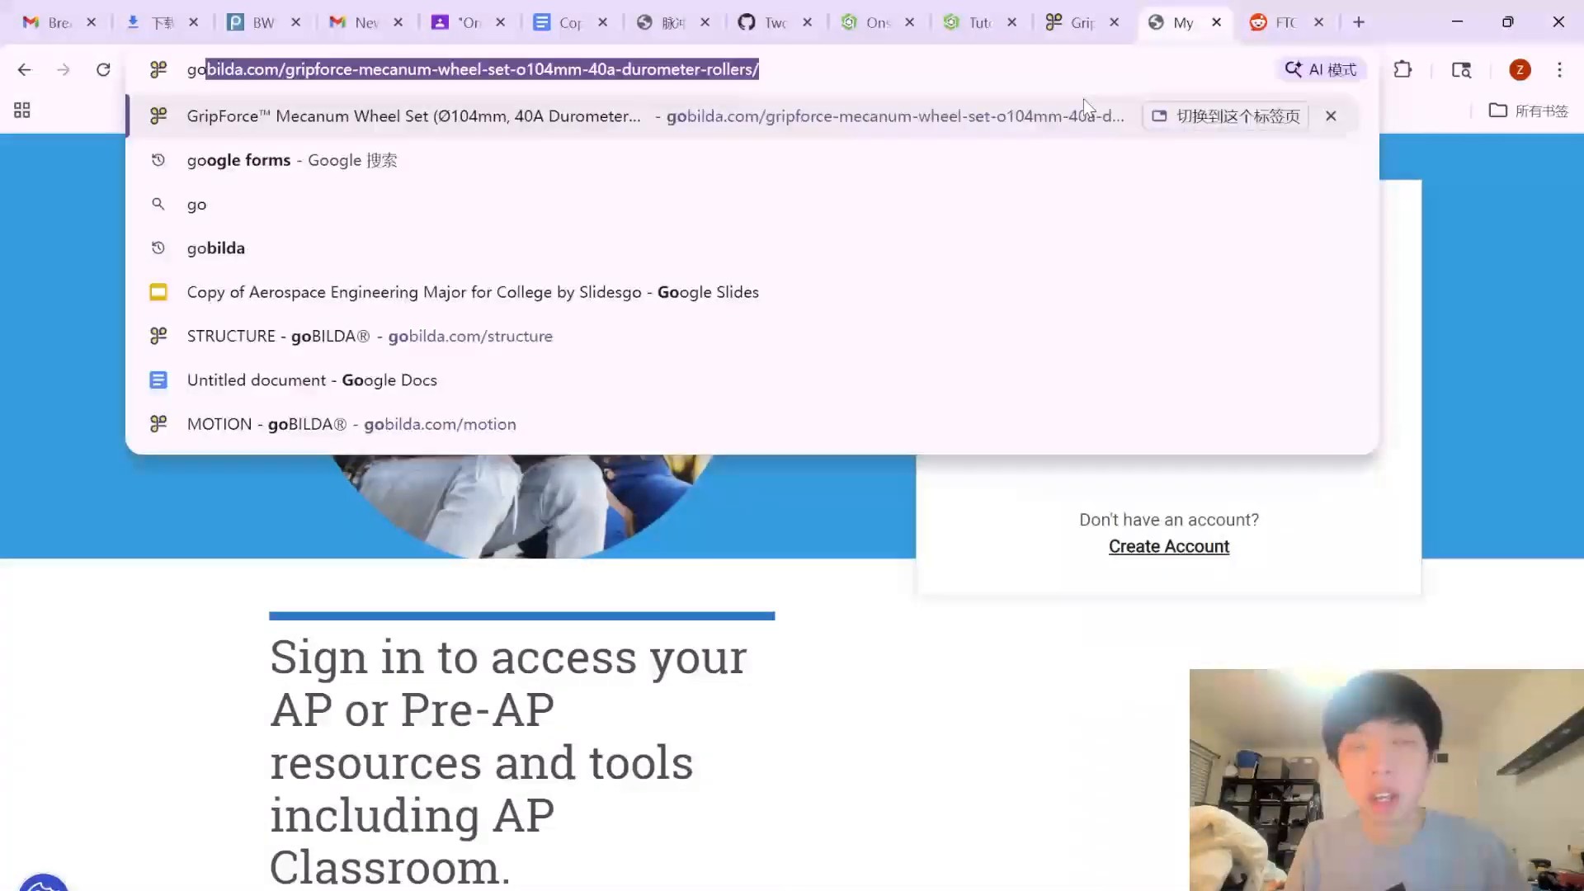
key("Return")
left_click(746, 175)
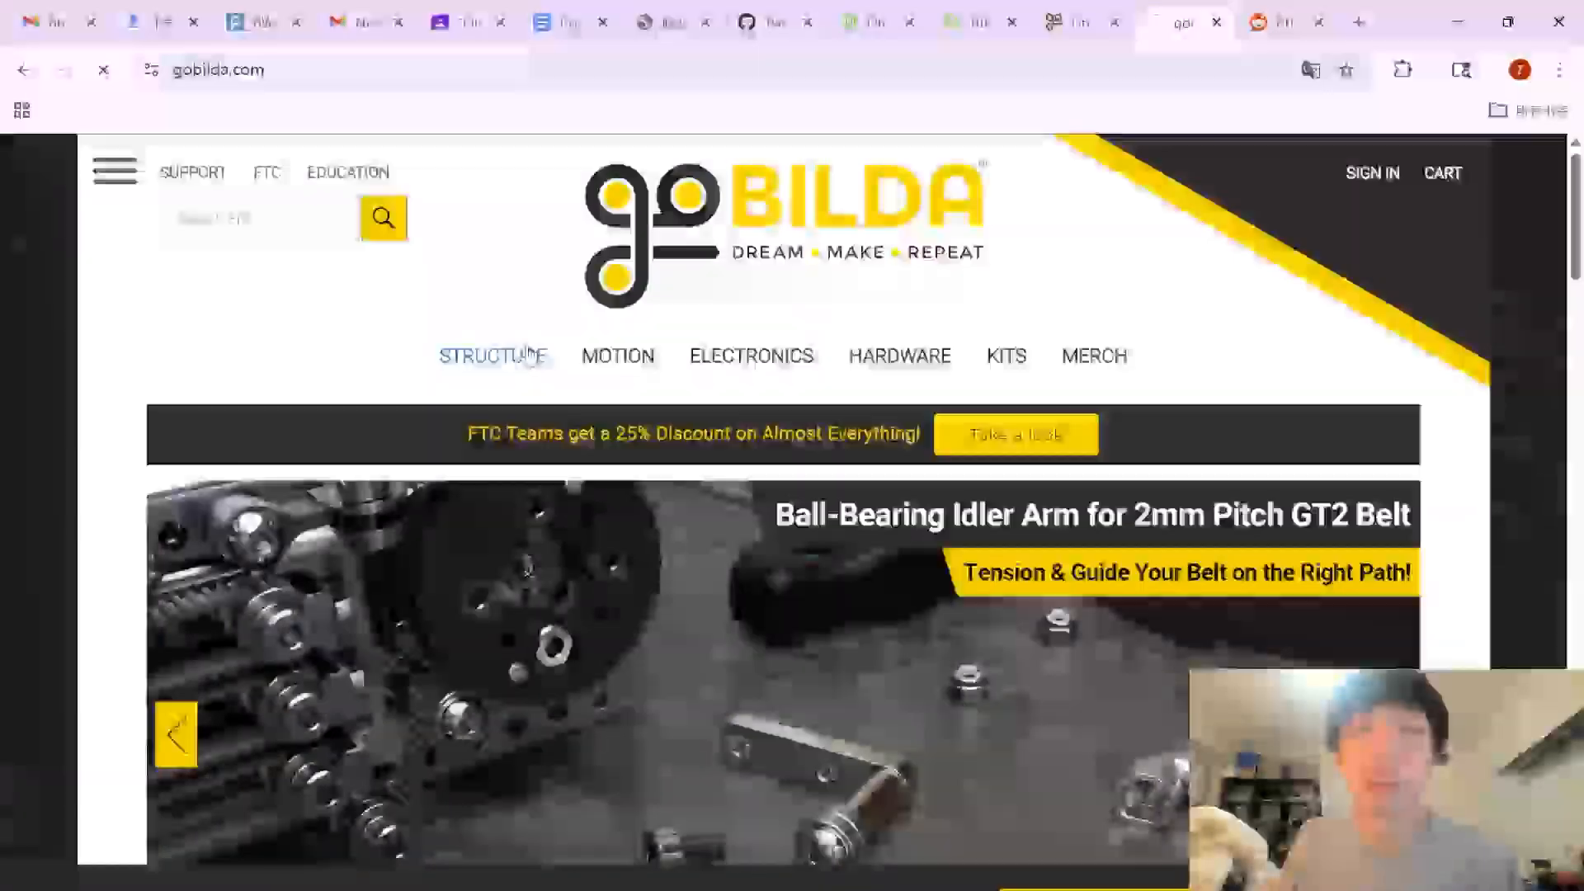
left_click(532, 355)
scroll(553, 347, "down", 3)
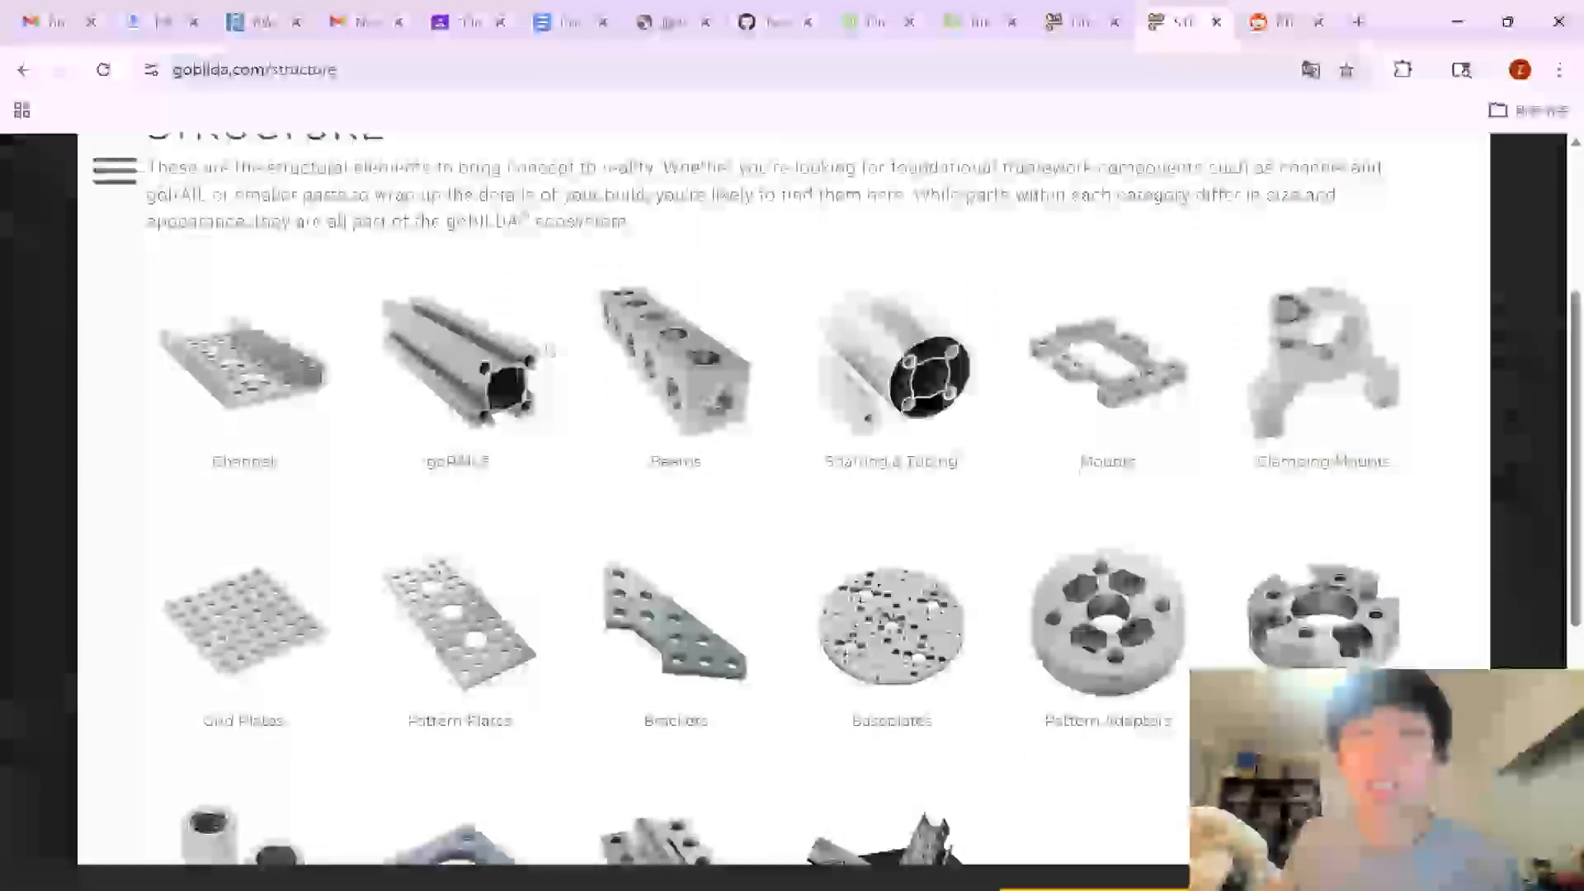
scroll(557, 330, "up", 3)
Browse goBILDA's Motion category down to Wheels & Tires and examine the Mecanum Wheels product page.
left_click(609, 353)
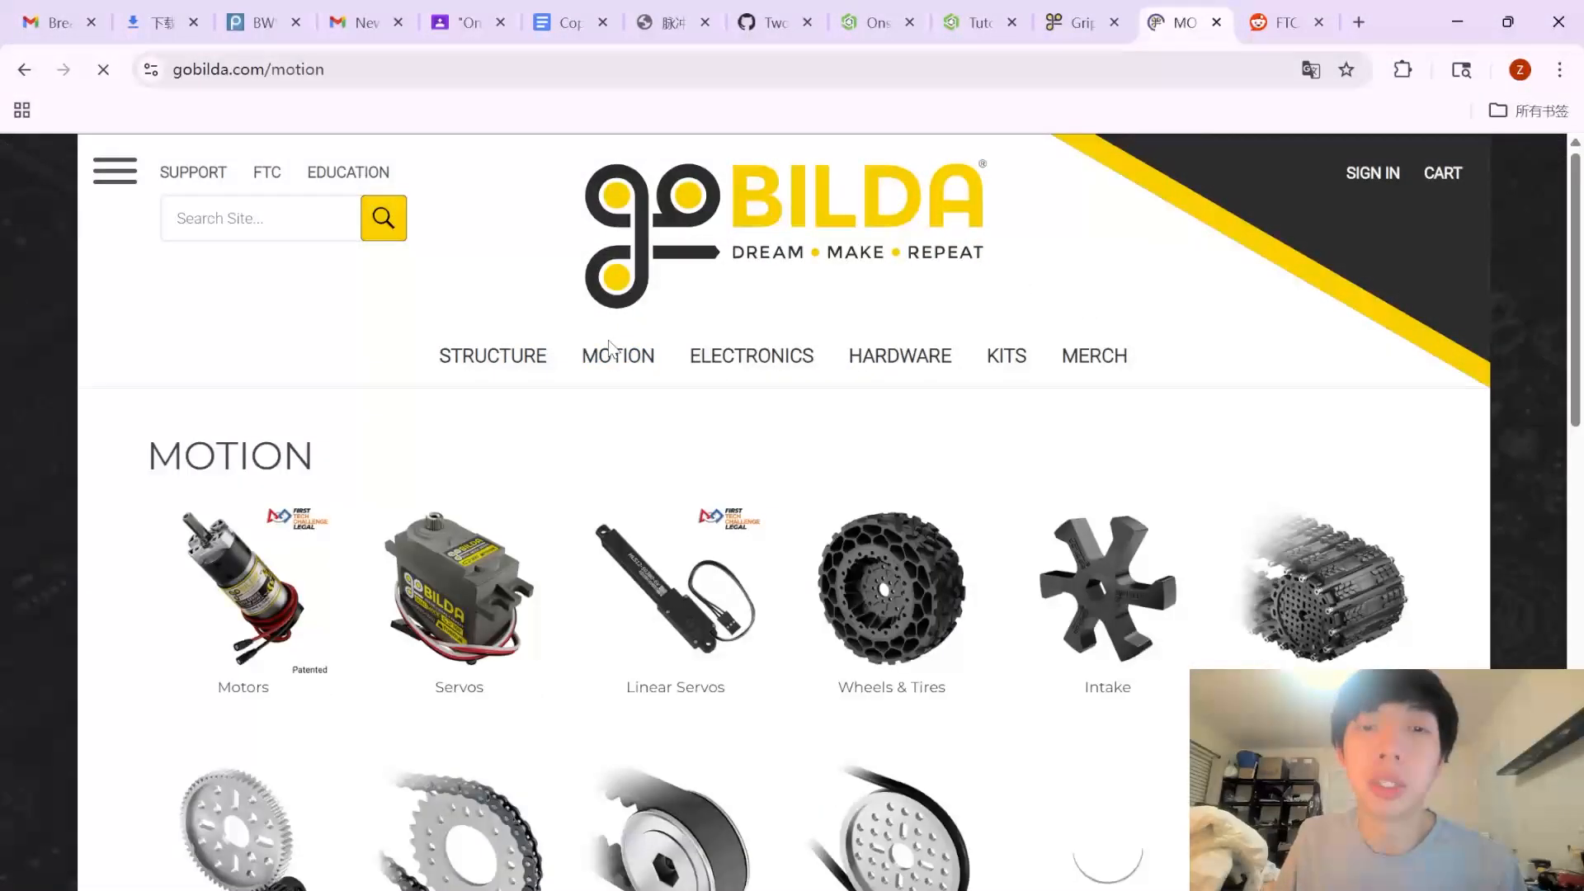
scroll(609, 348, "down", 2)
scroll(611, 348, "down", 4)
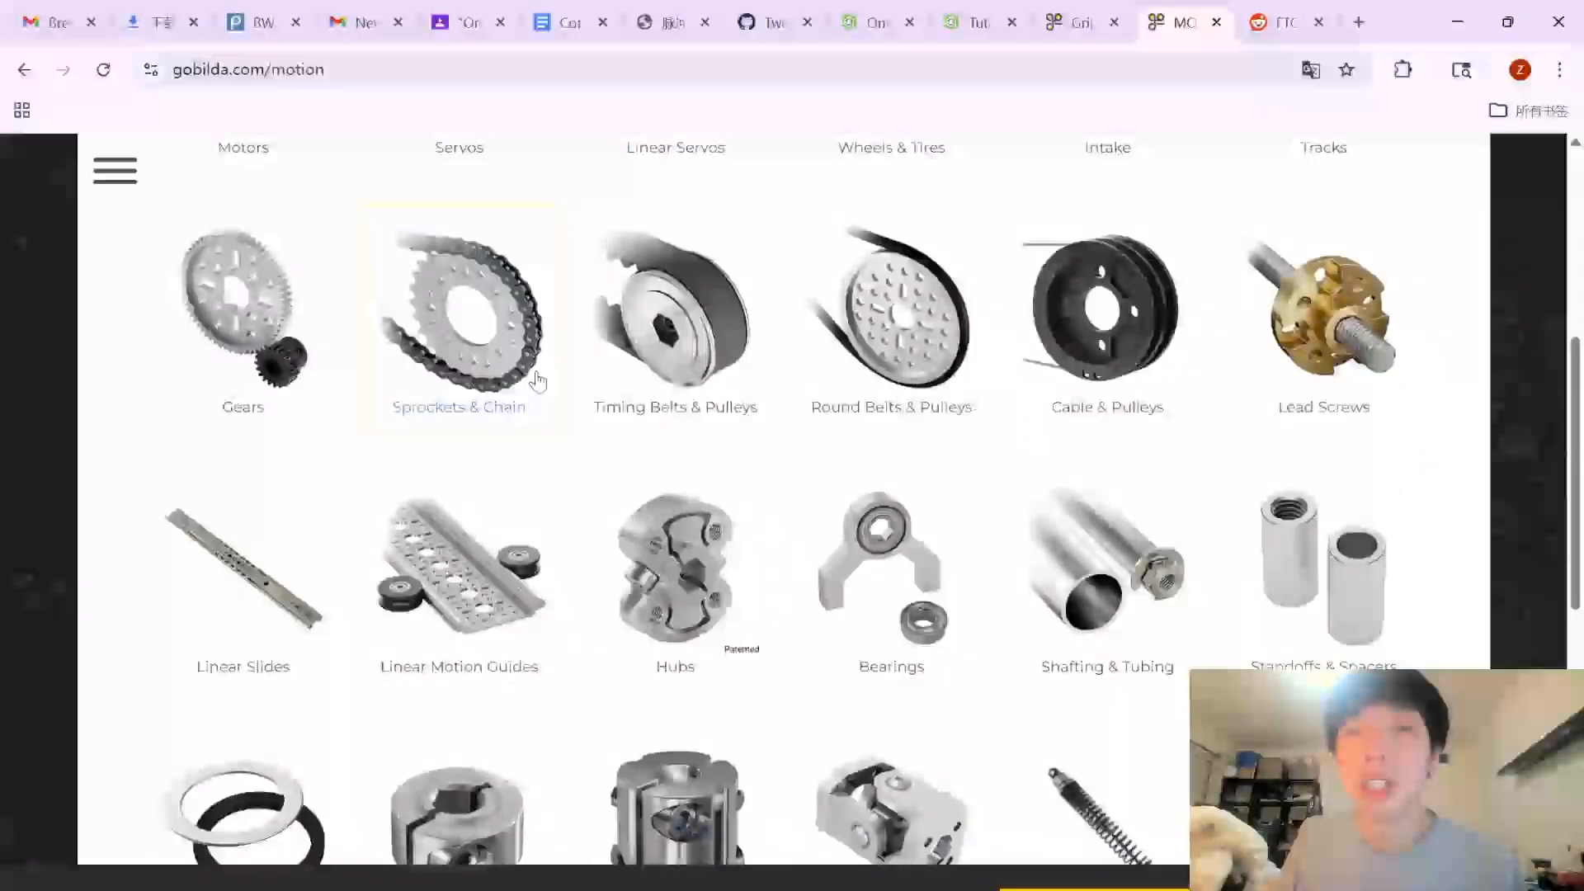
scroll(743, 371, "up", 4)
left_click(888, 392)
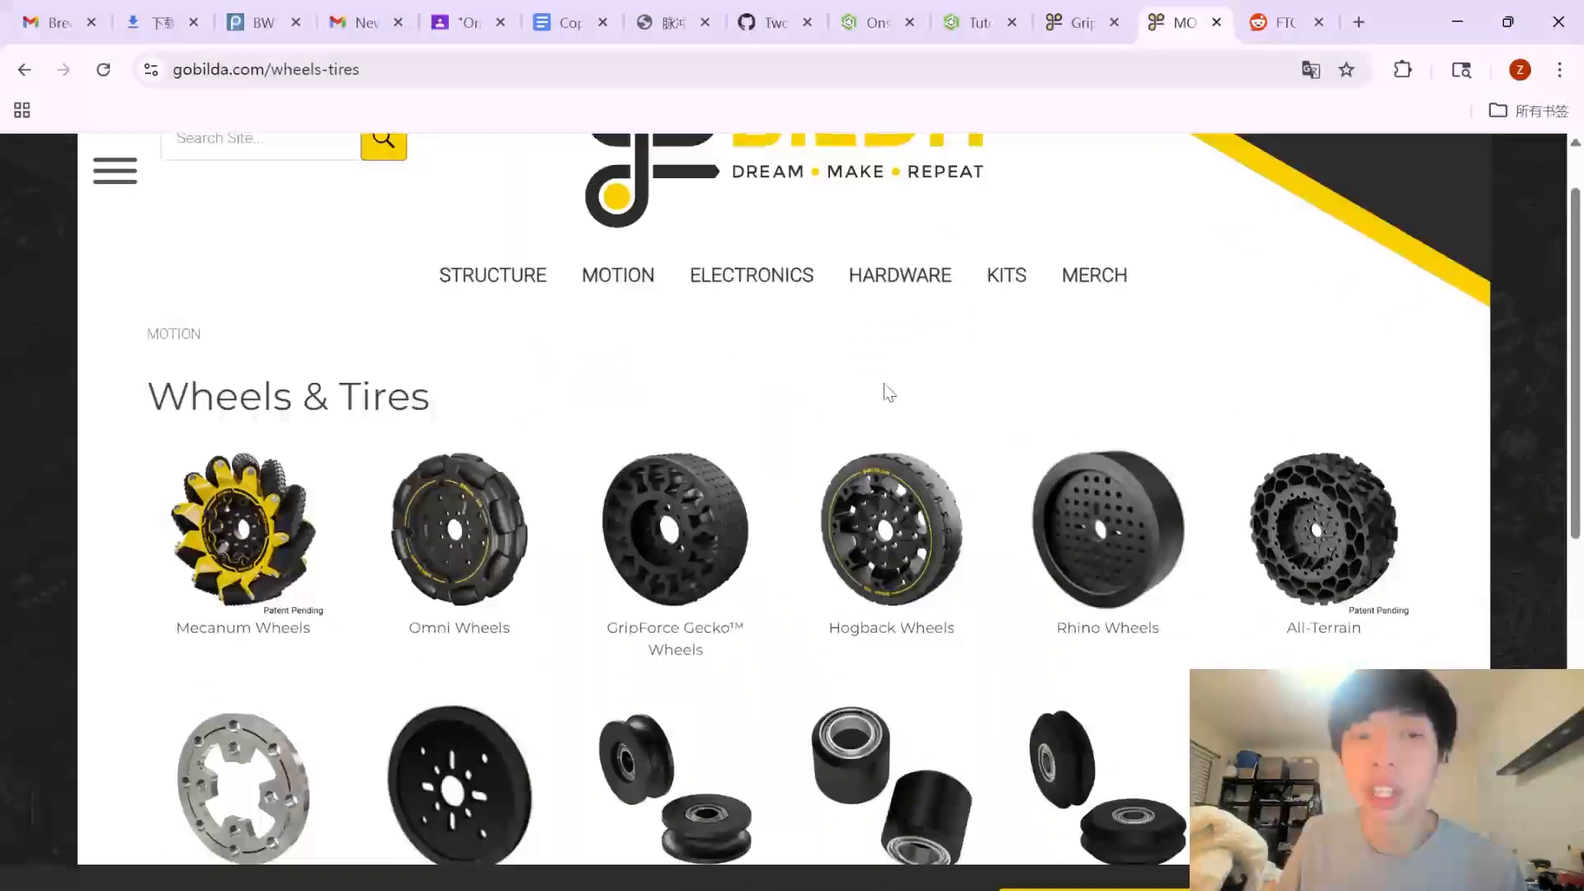
left_click(195, 562)
scroll(294, 570, "down", 3)
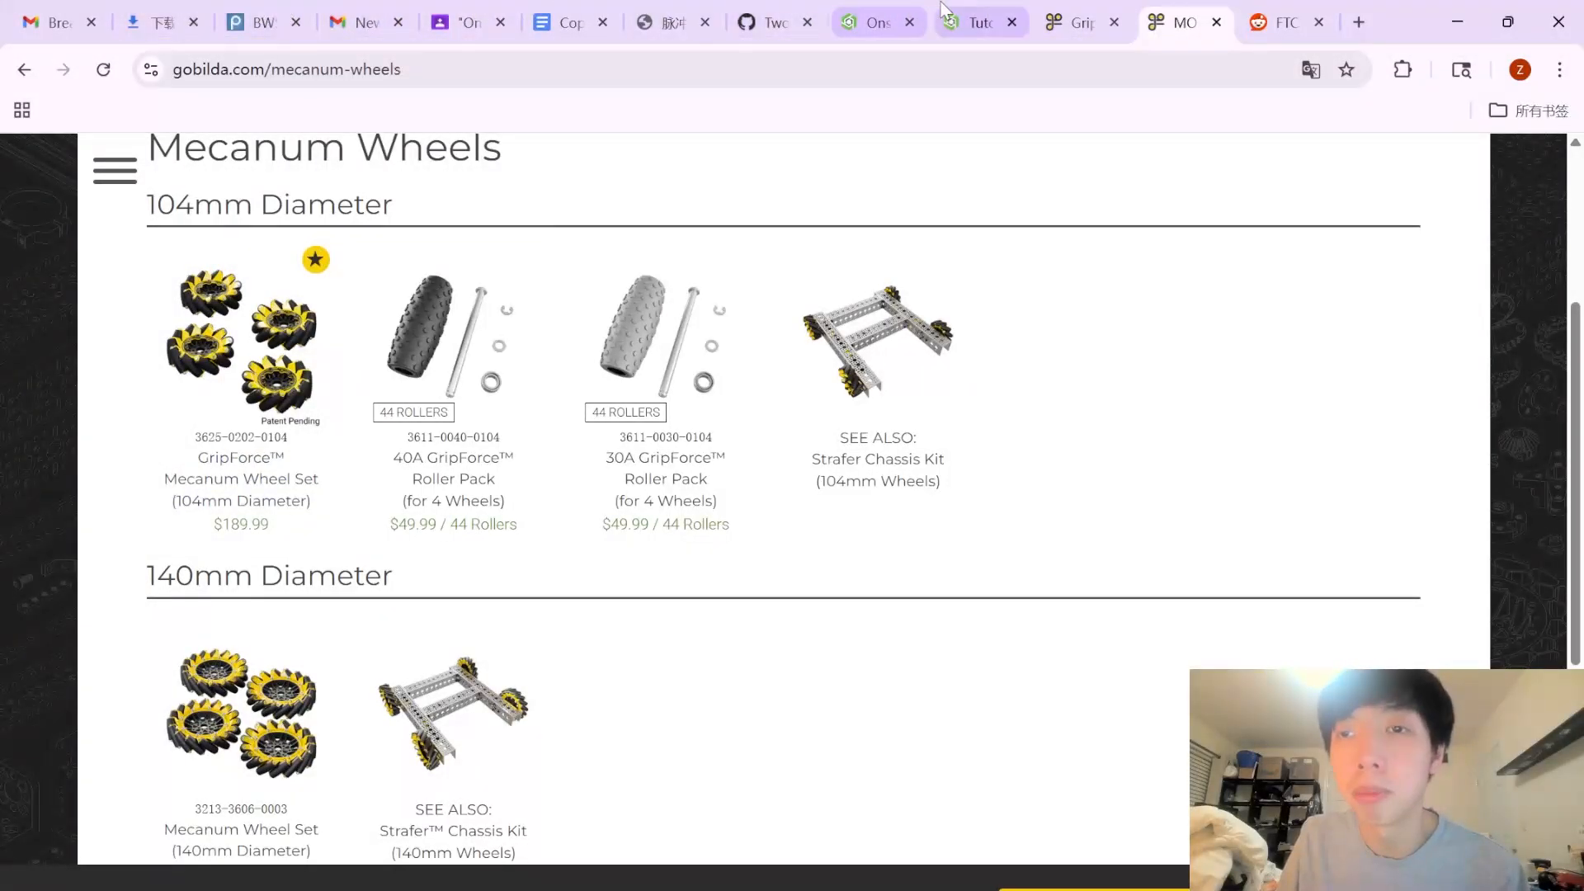
Return to the Onshape document and open the Wheels & Tires folder within goBILDA's MOTION library.
left_click(978, 22)
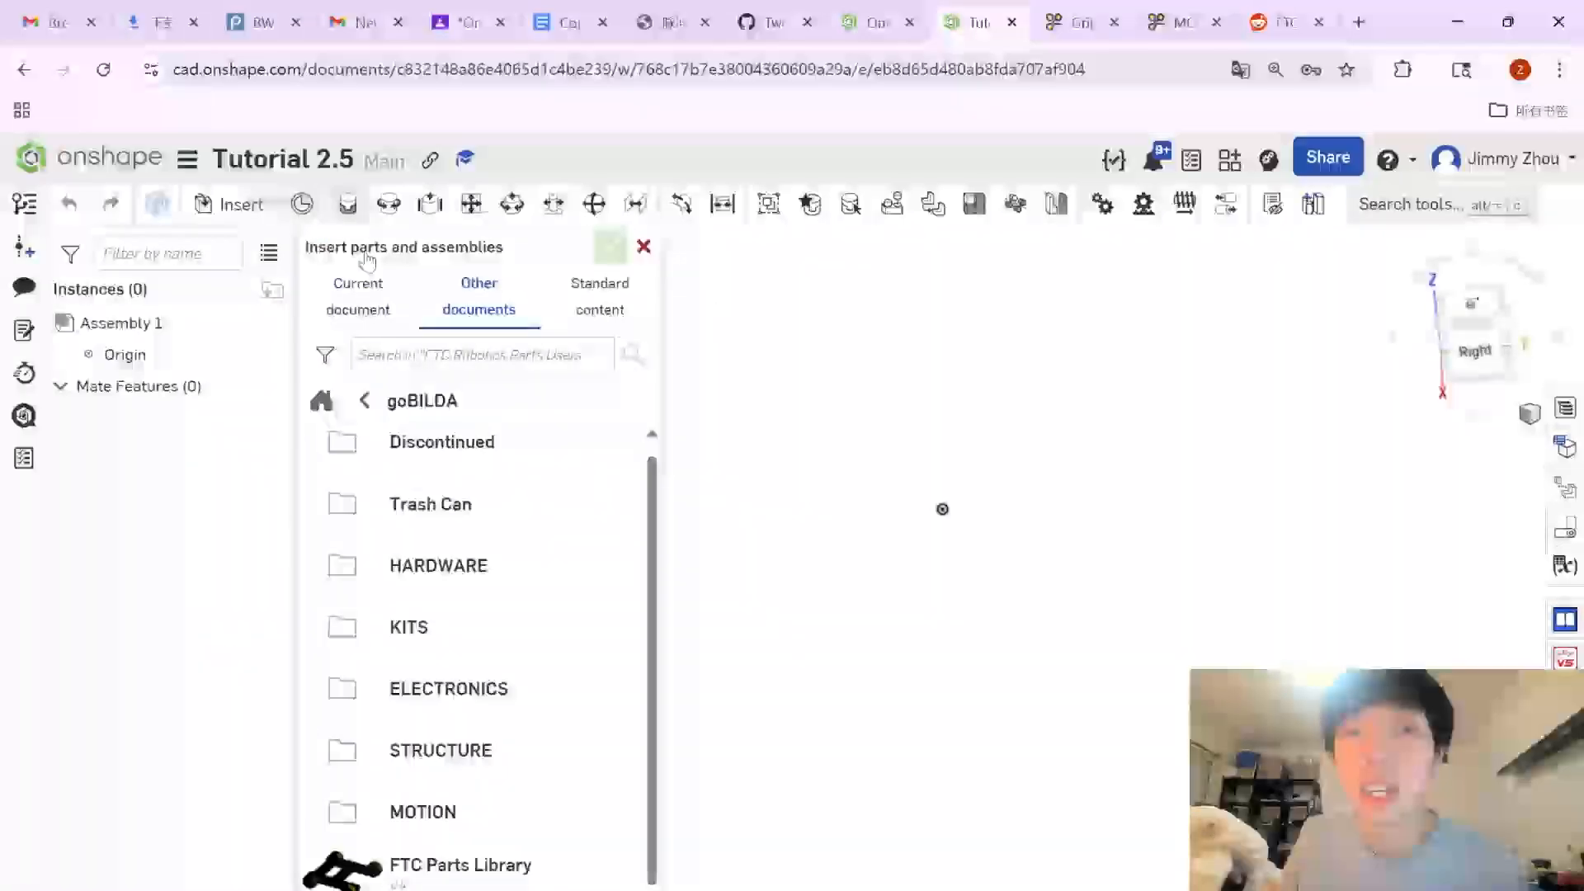
left_click(378, 804)
scroll(415, 628, "down", 8)
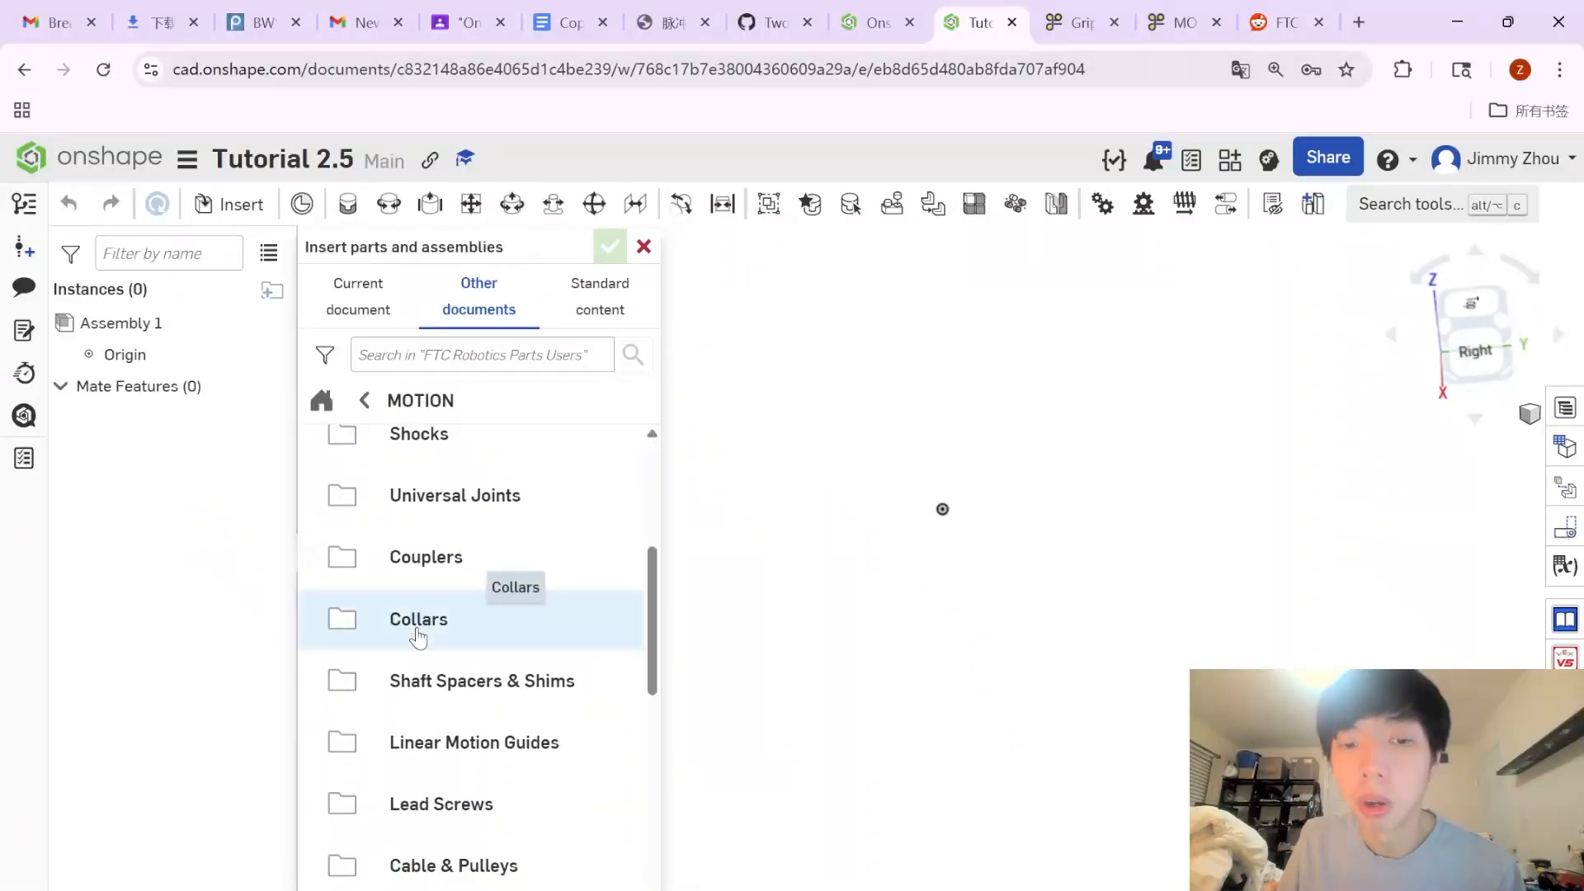
scroll(417, 692, "down", 3)
left_click(442, 643)
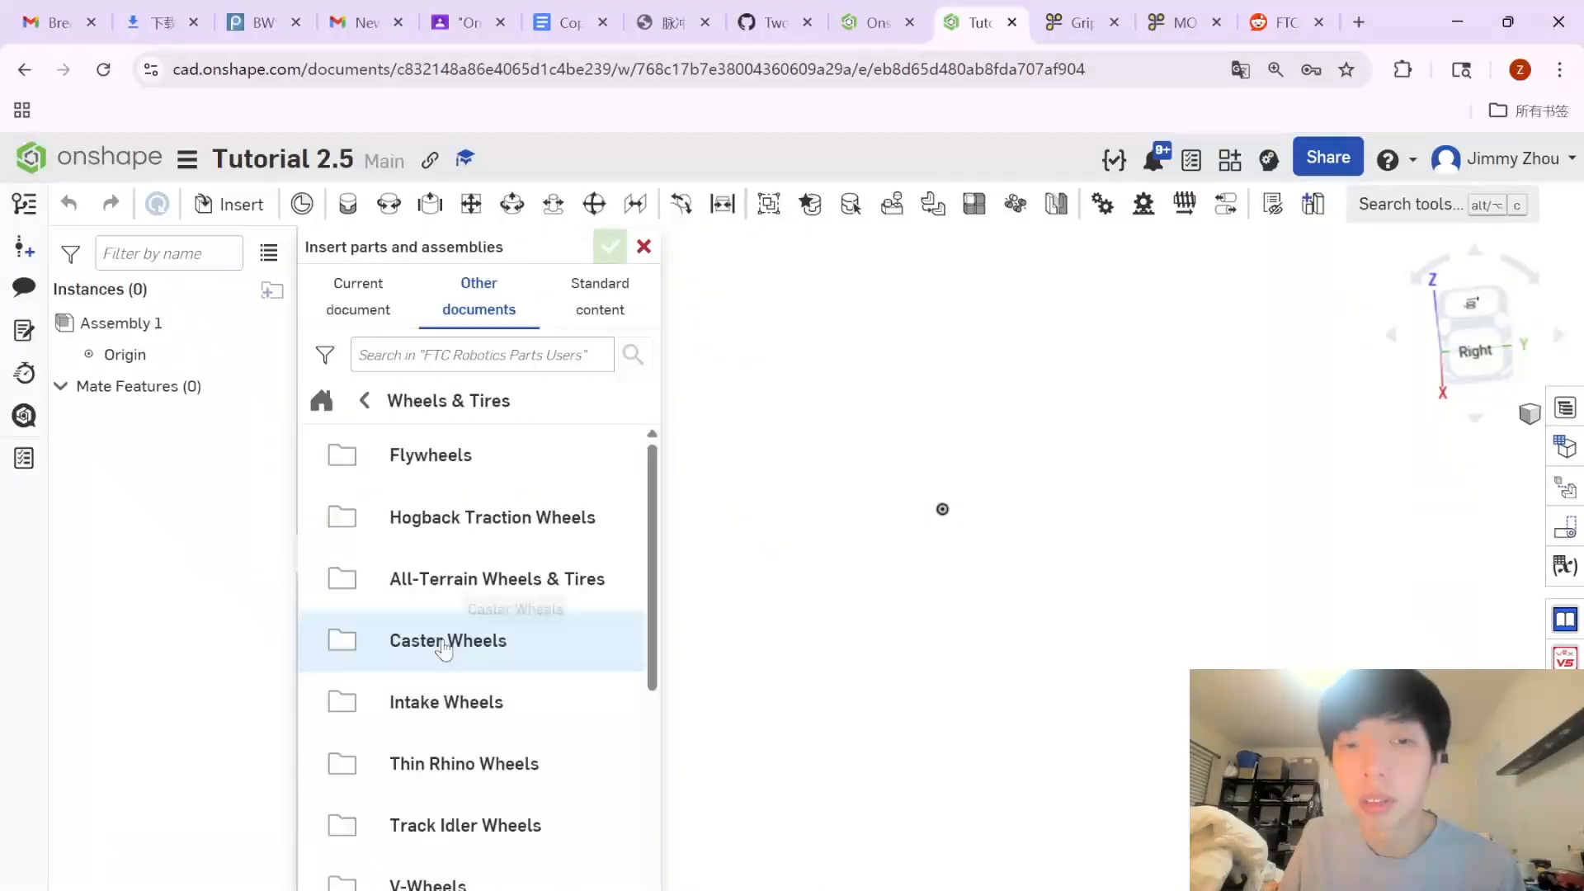
Open the Mecanum Wheels folder and the GripForce Mecanum Wheel Set (Ø104mm, 40A Durometer Rollers) document within it.
scroll(433, 685, "down", 4)
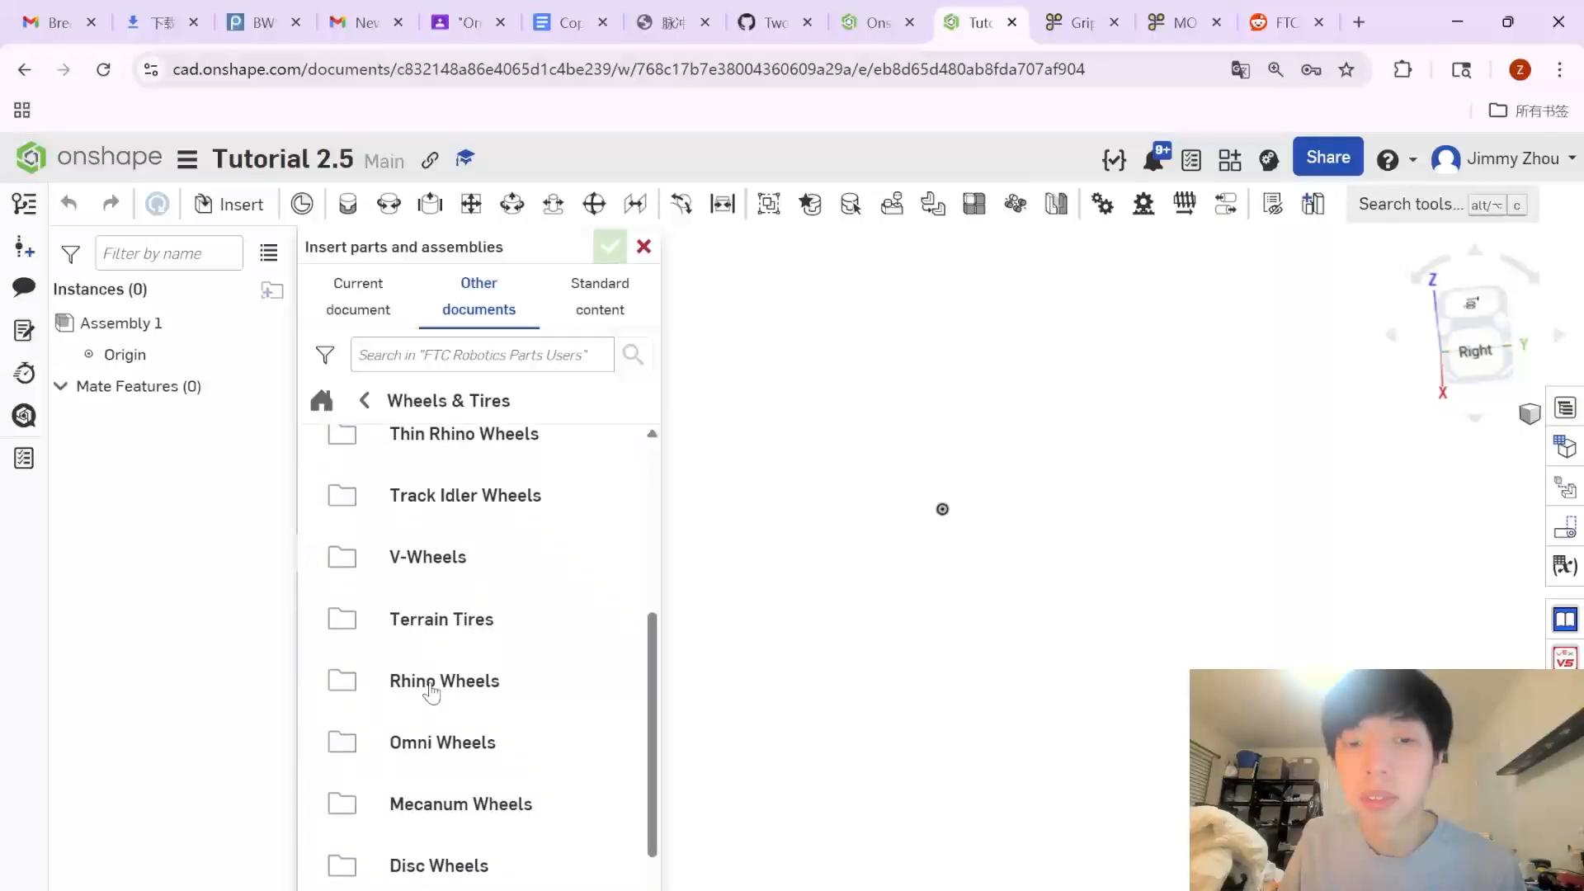
scroll(431, 709, "down", 1)
left_click(416, 749)
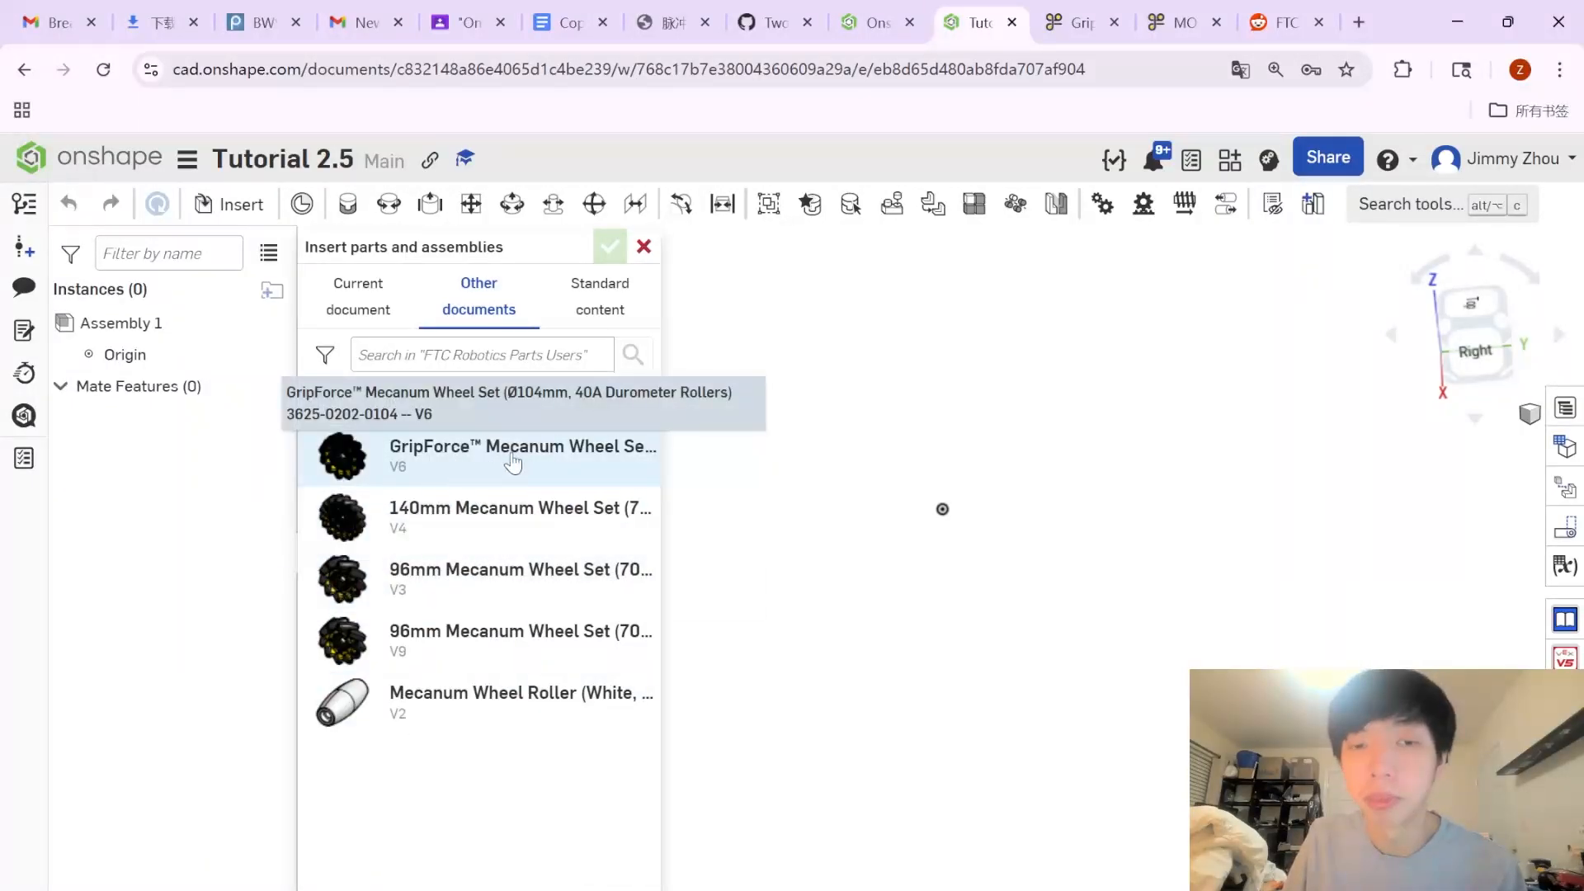
left_click(467, 462)
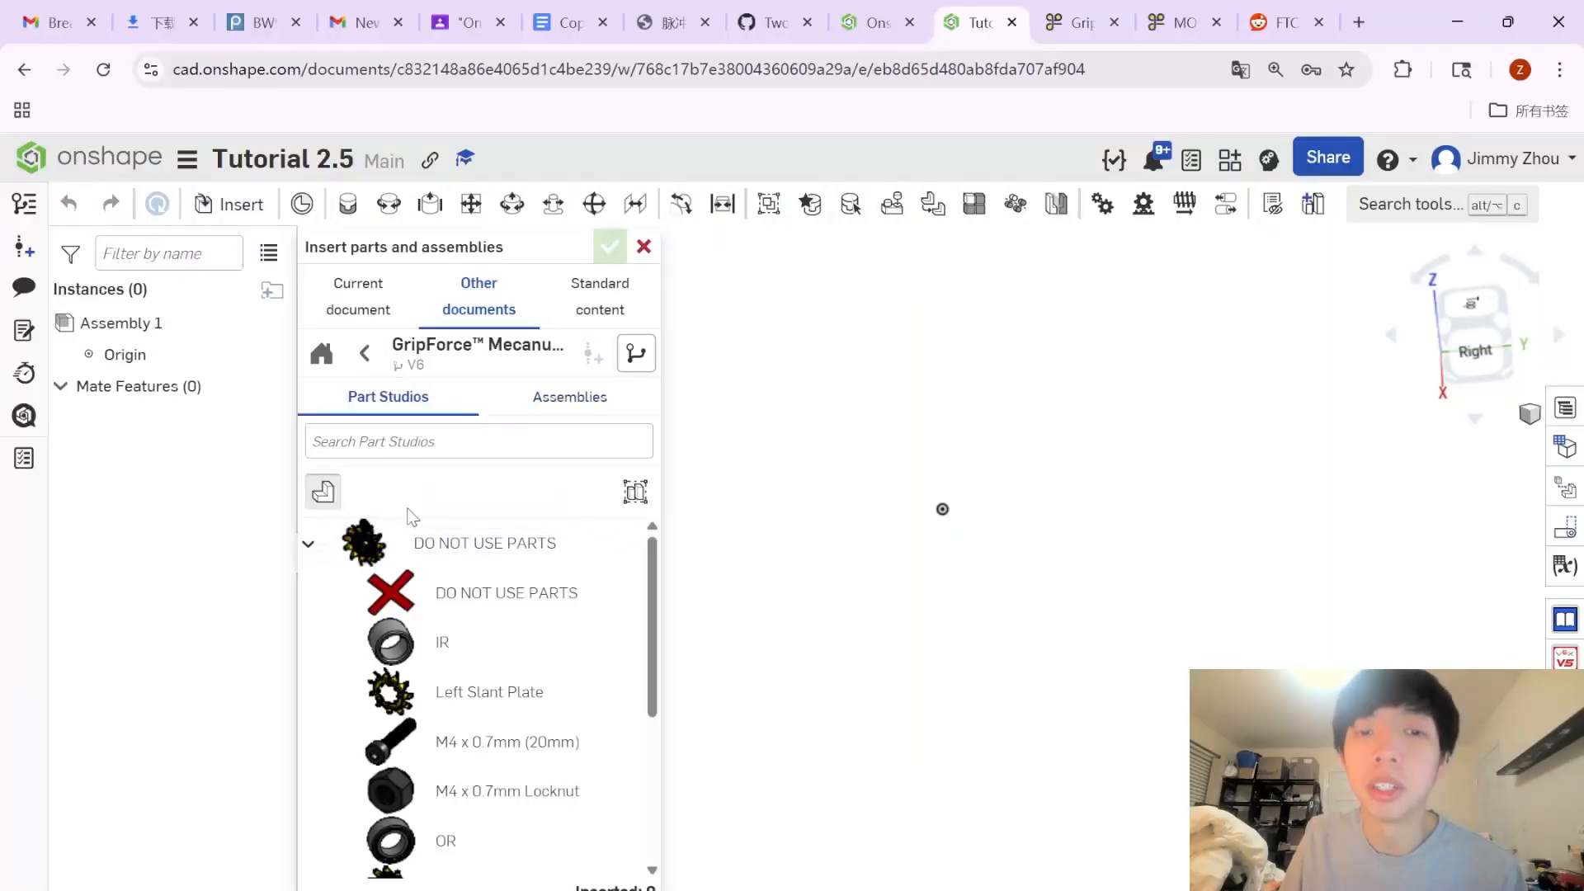
Insert the whole DO NOT USE PARTS part studio of the GripForce wheel set, inspect it, and undo the insertion.
left_click(412, 541)
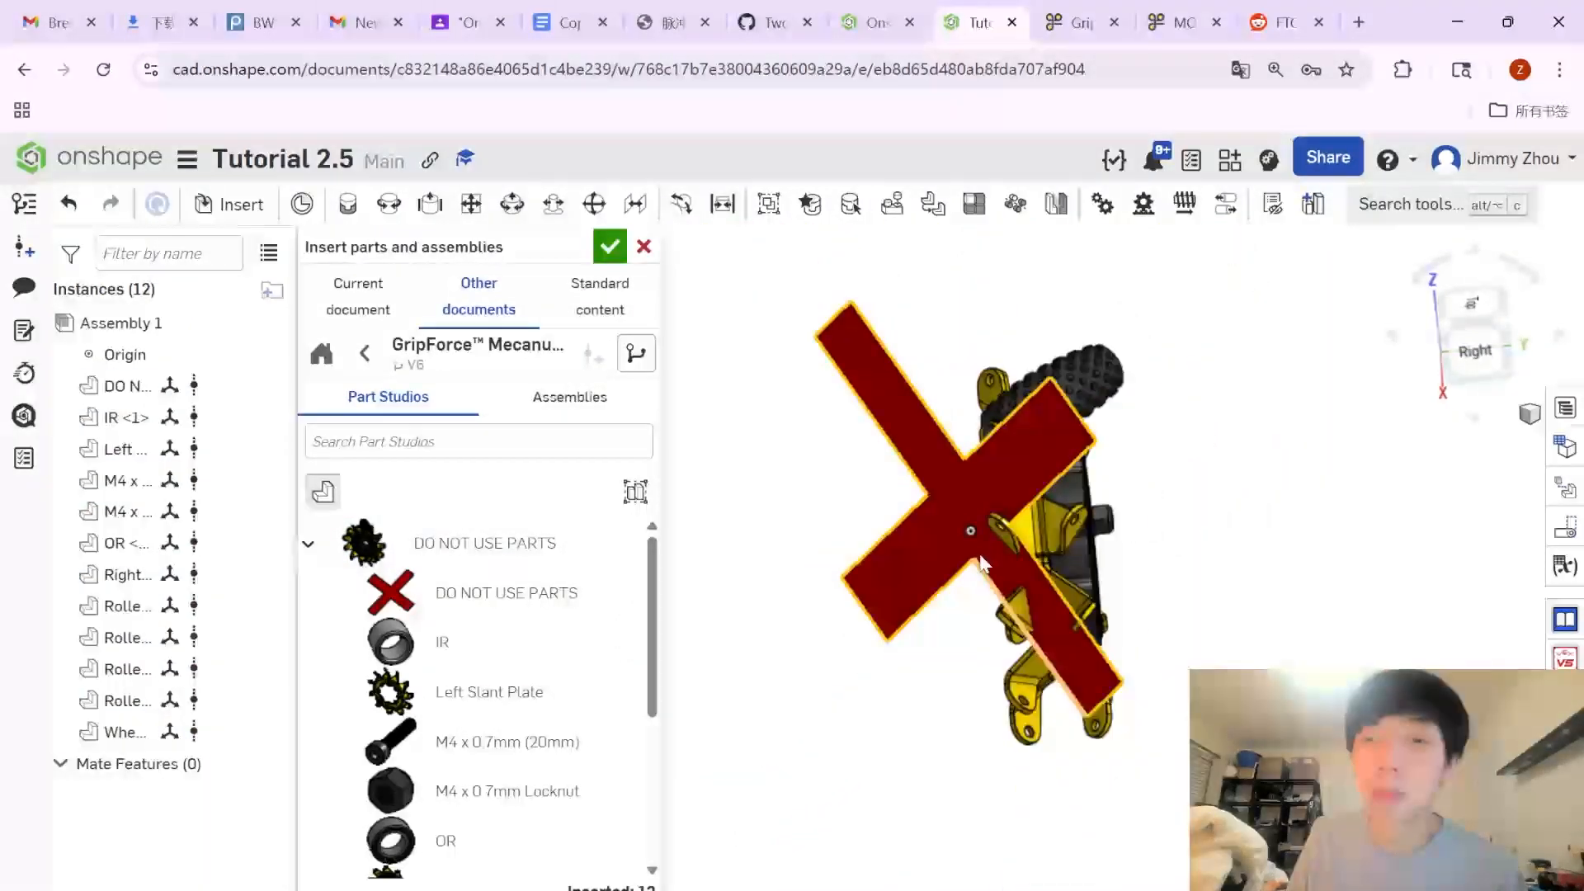
right_click_drag(982, 562, 916, 557)
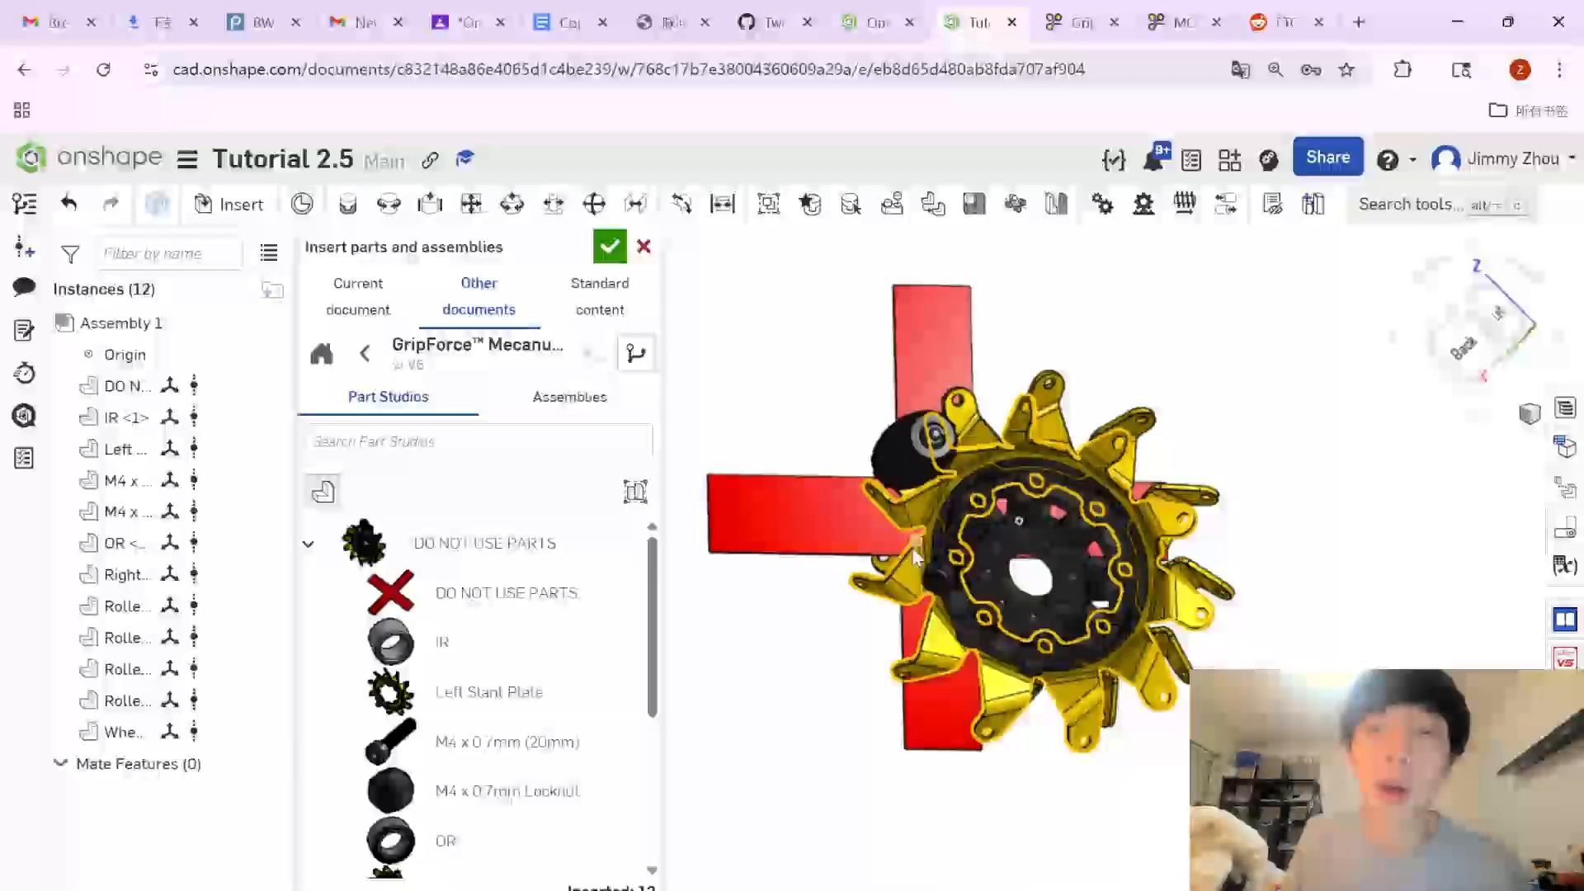
scroll(916, 557, "down", 3)
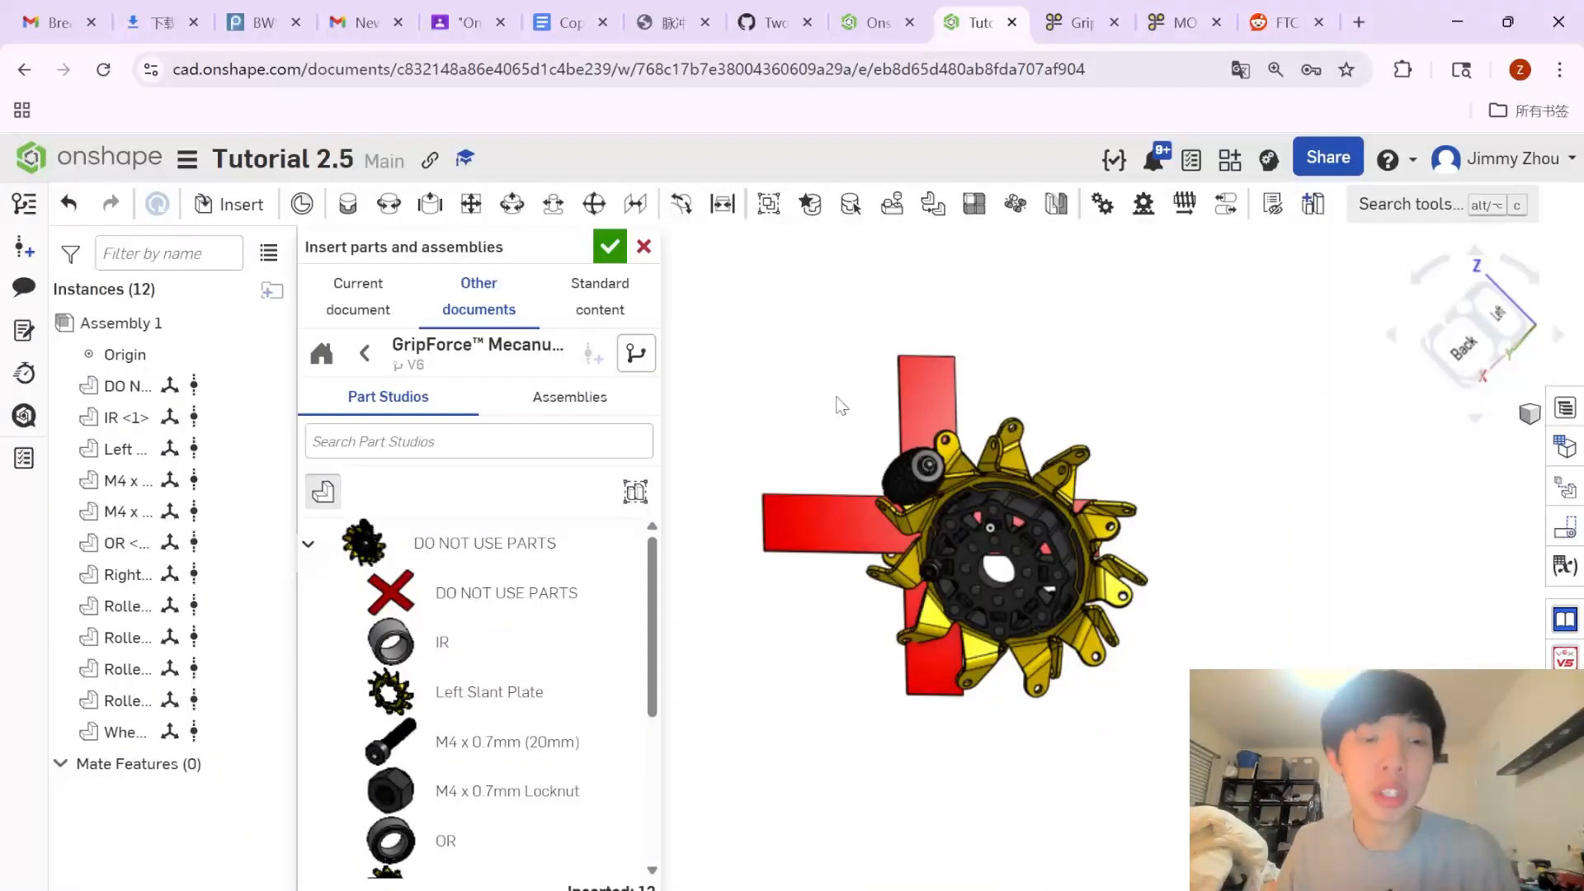
key("ctrl+z")
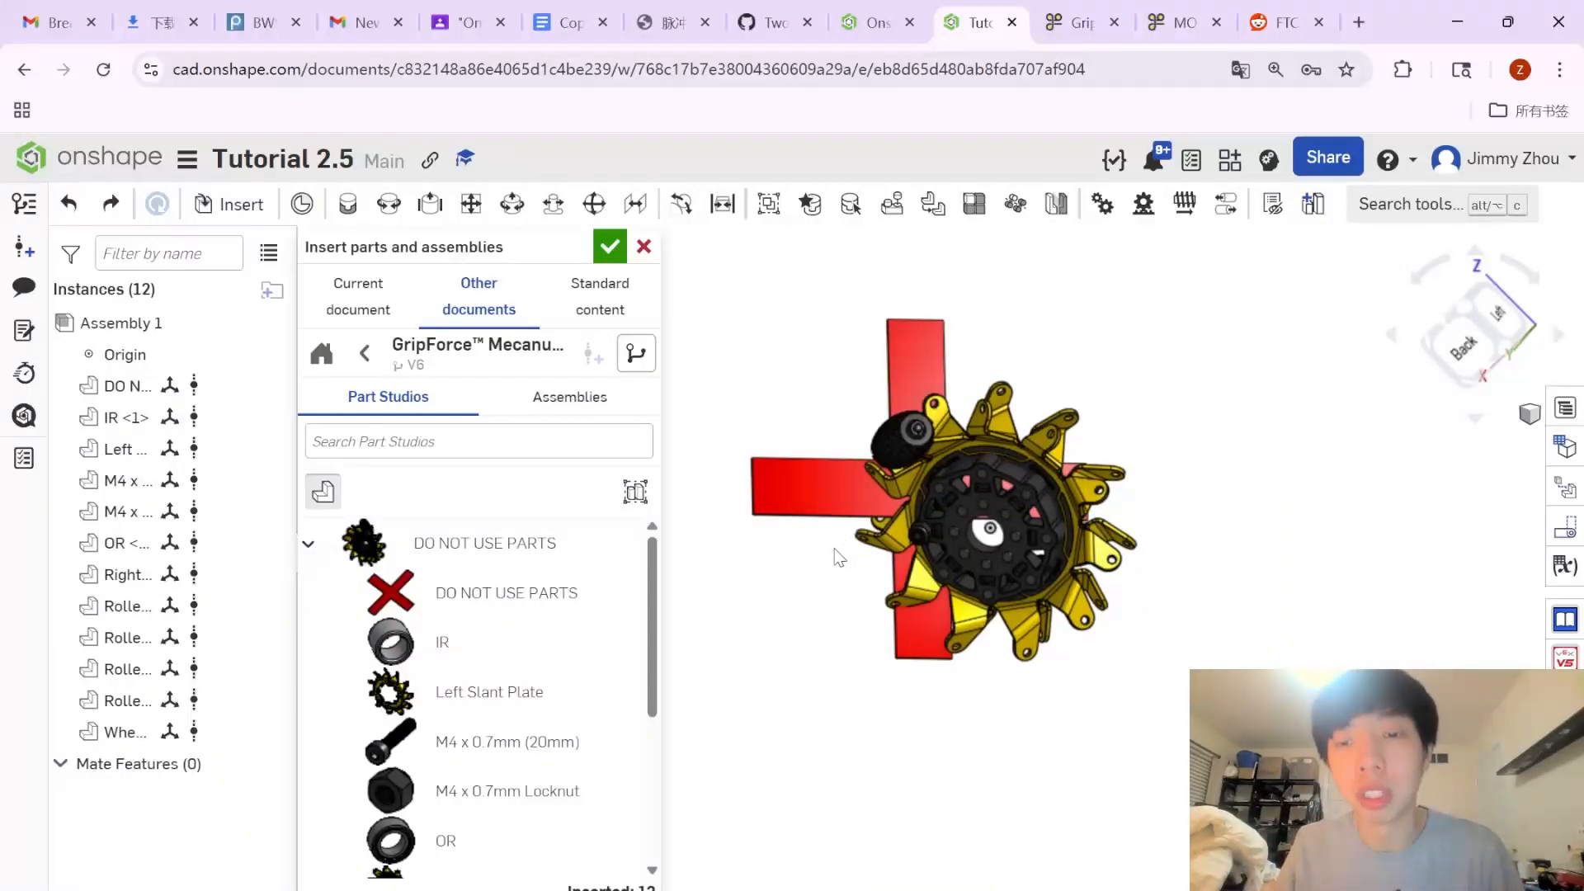
key("ctrl+z")
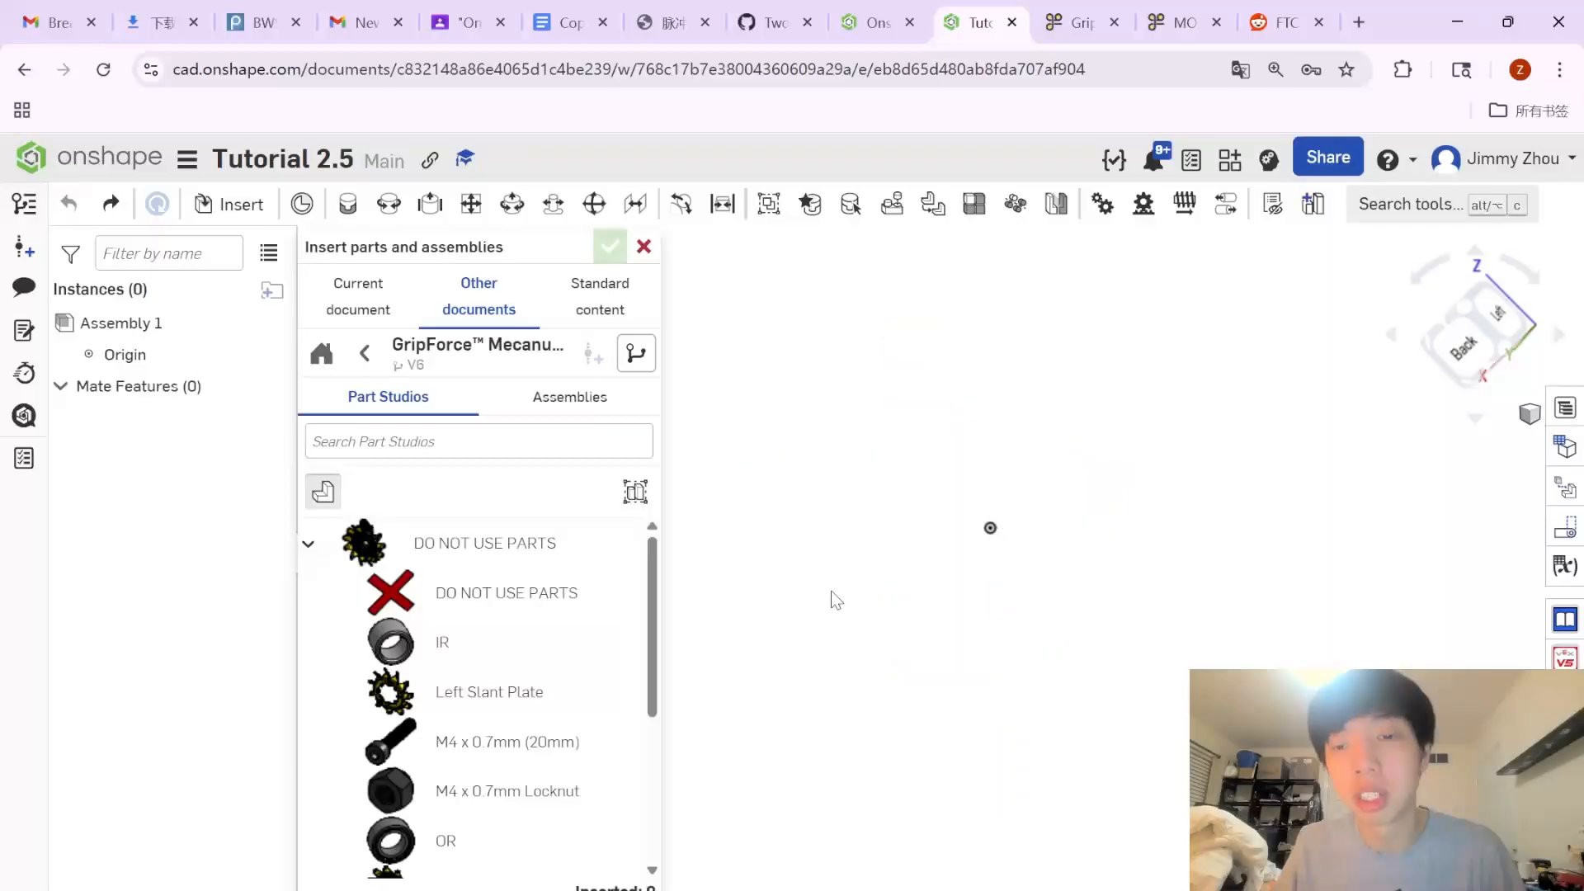
Insert one 104mm Mecanum Wheel (Left Slant, 40A Durometer Rollers) assembly near the origin and finish inserting.
left_click(572, 398)
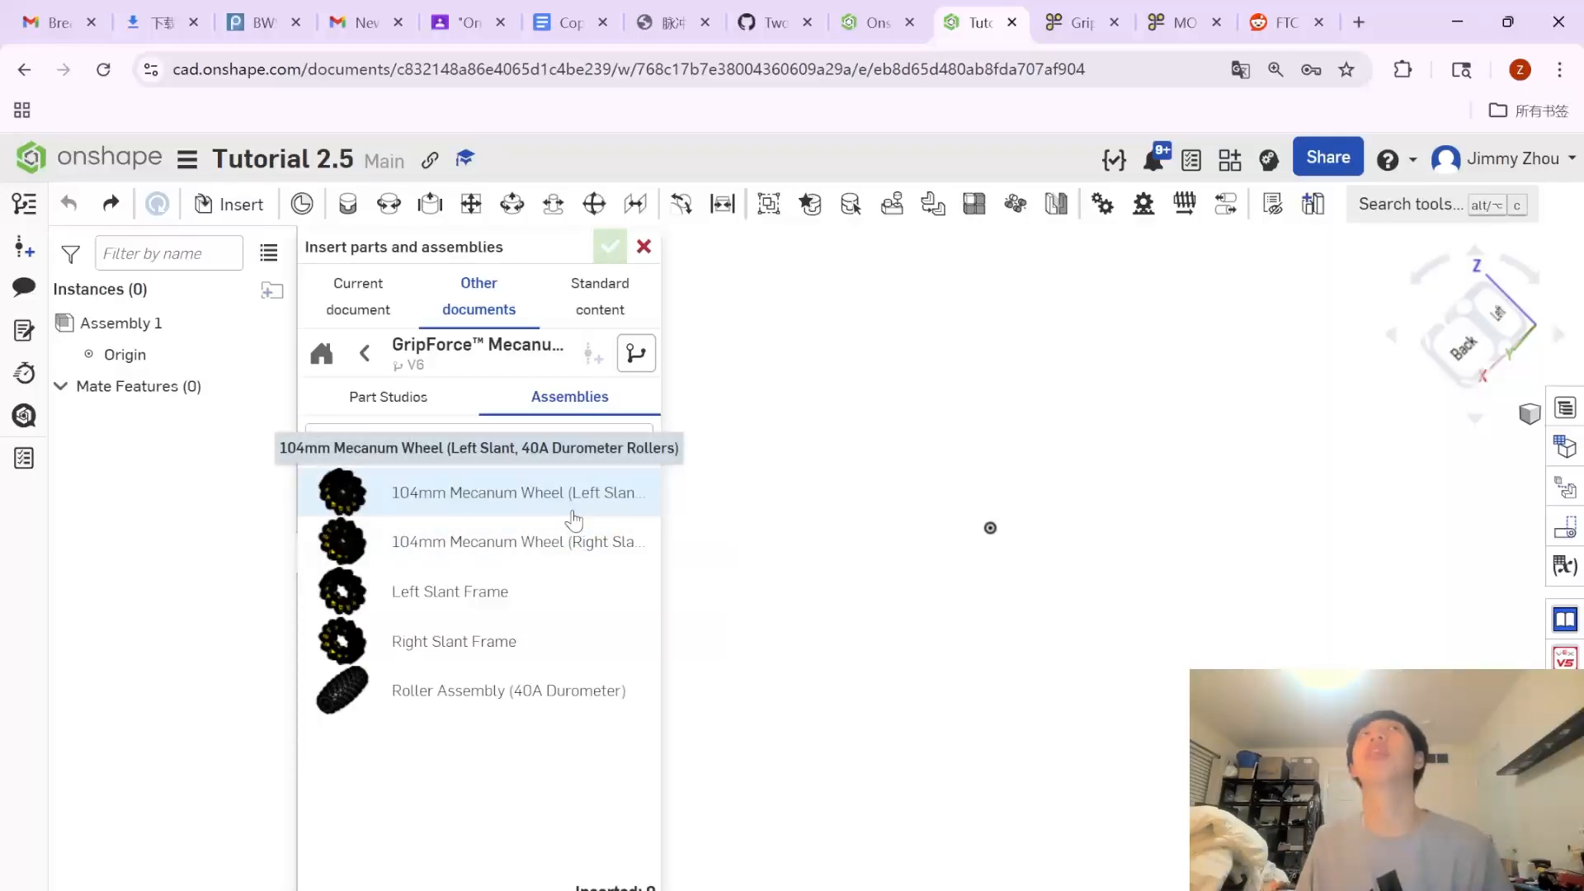
left_click(520, 519)
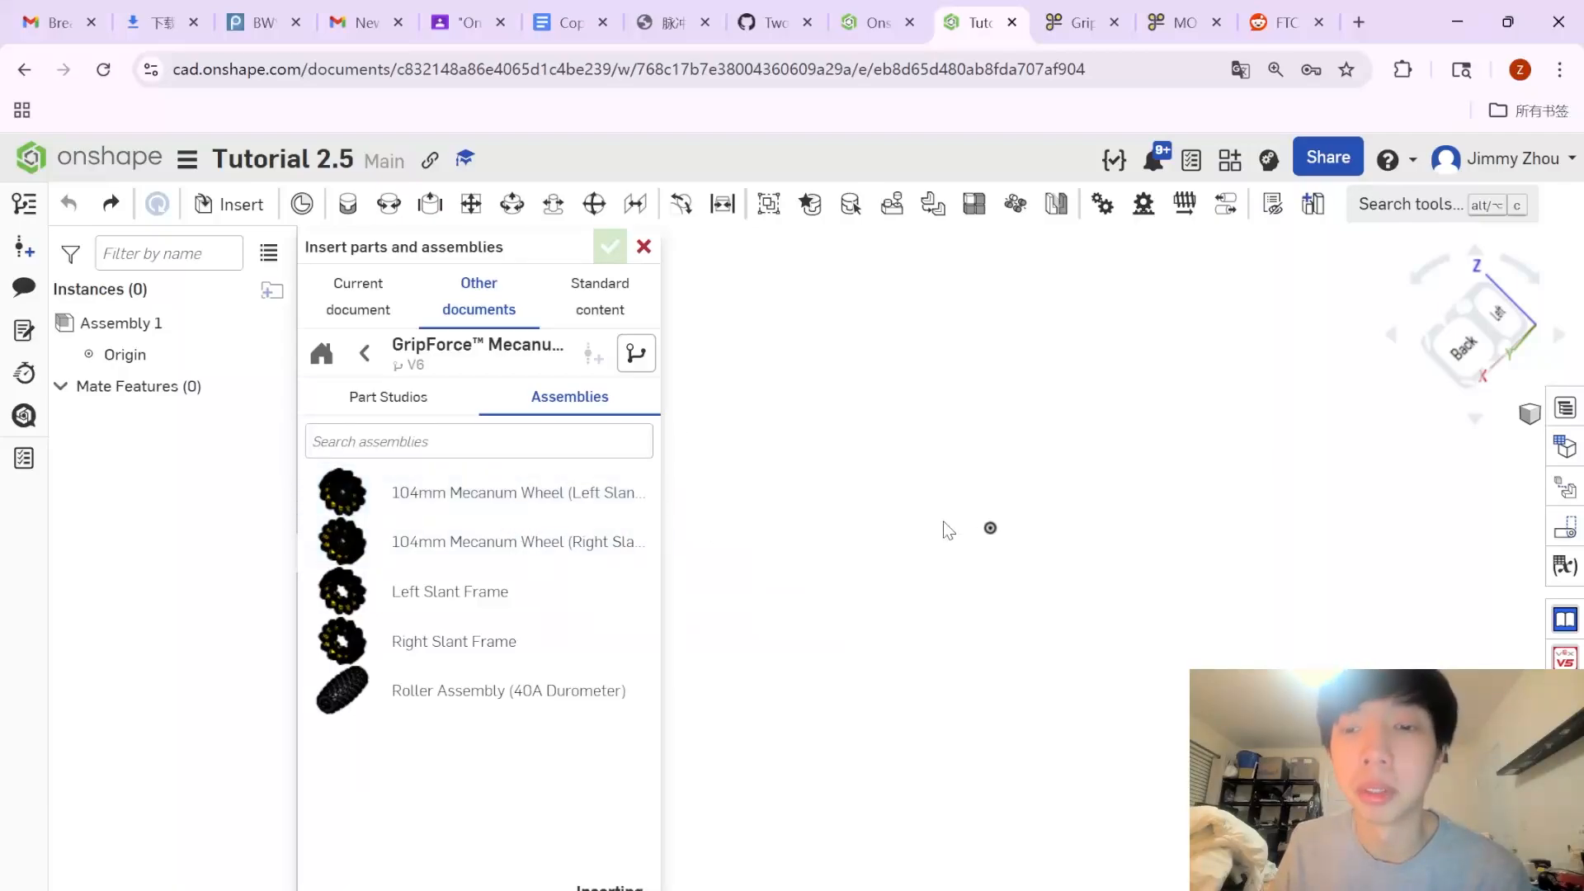
right_click_drag(889, 516, 944, 548)
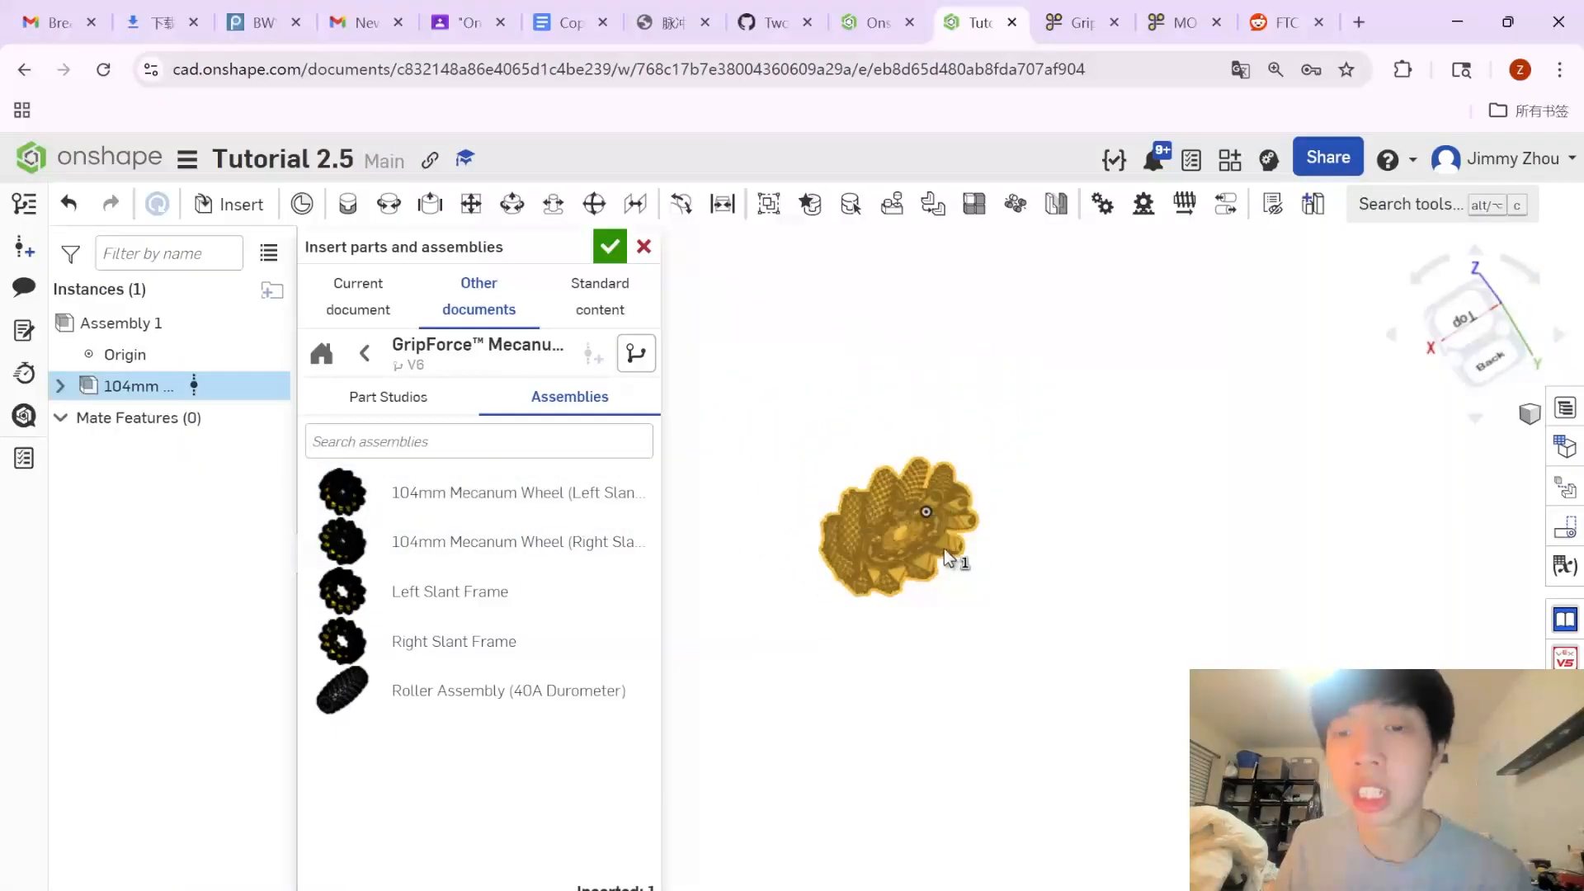
left_click(785, 449)
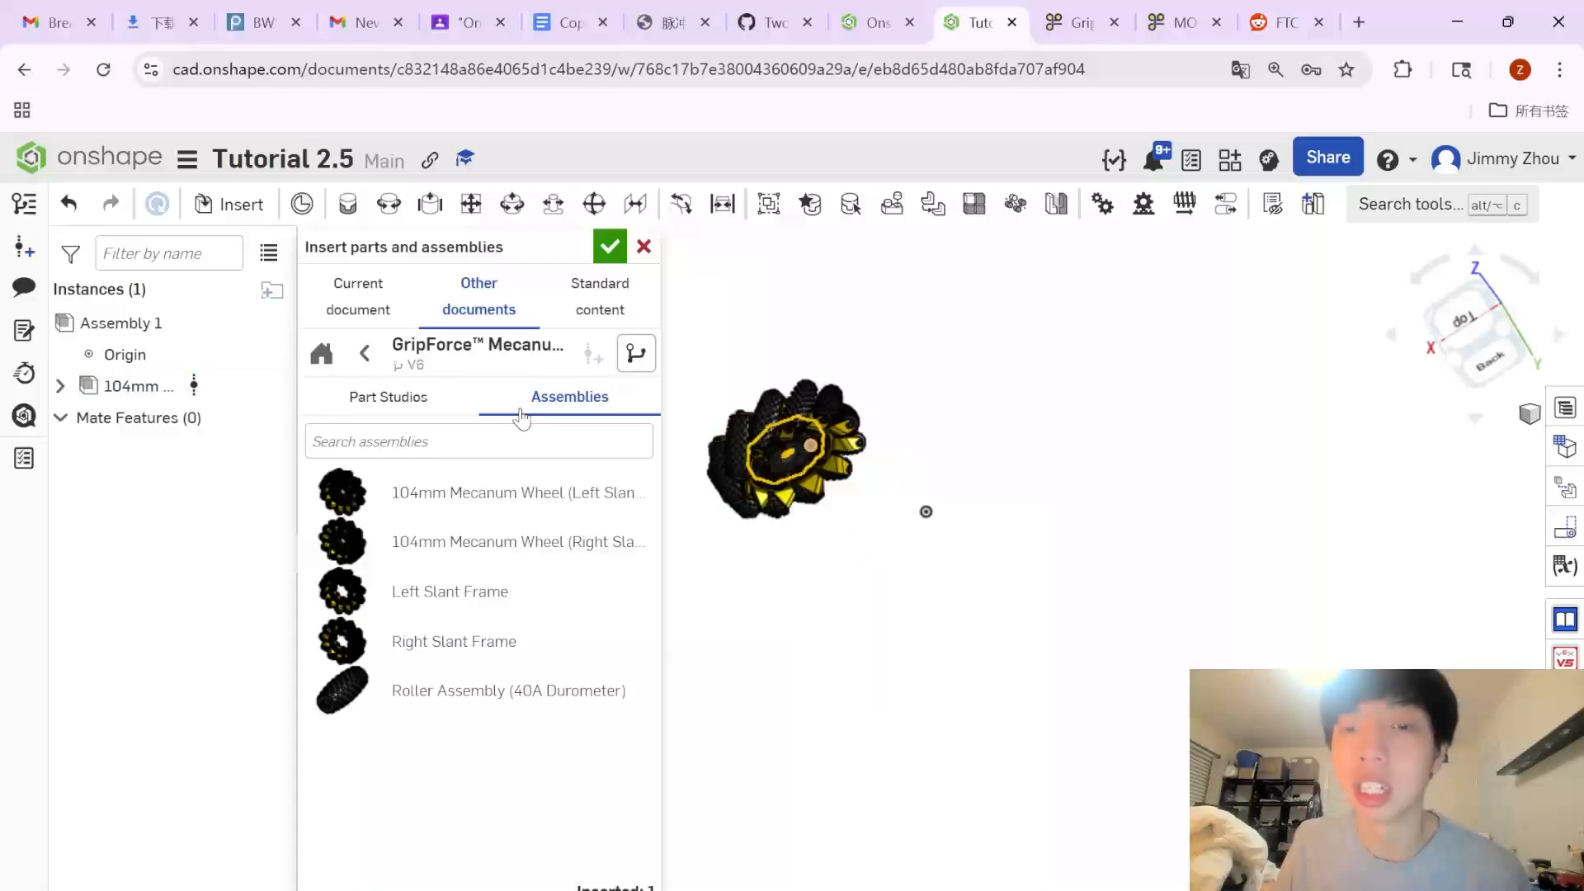
left_click(603, 258)
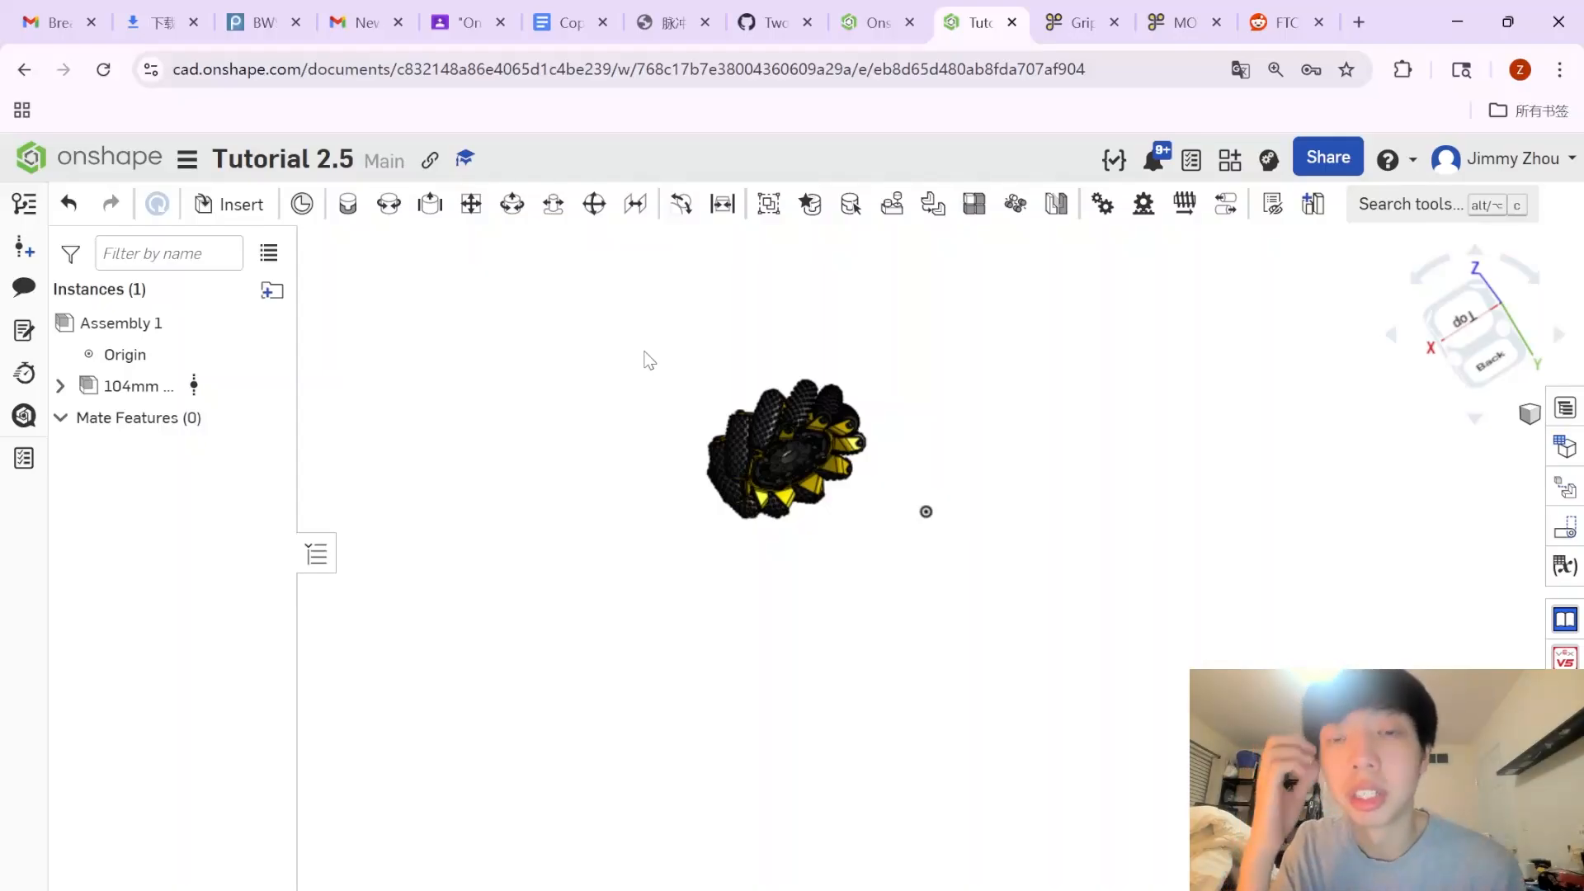
Switch to the goBILDA GripForce Mecanum Wheel product page and examine the Product Insight #1 image on left- and right-slant wheel placement.
left_click(1081, 3)
left_click(1219, 402)
scroll(474, 601, "down", 3)
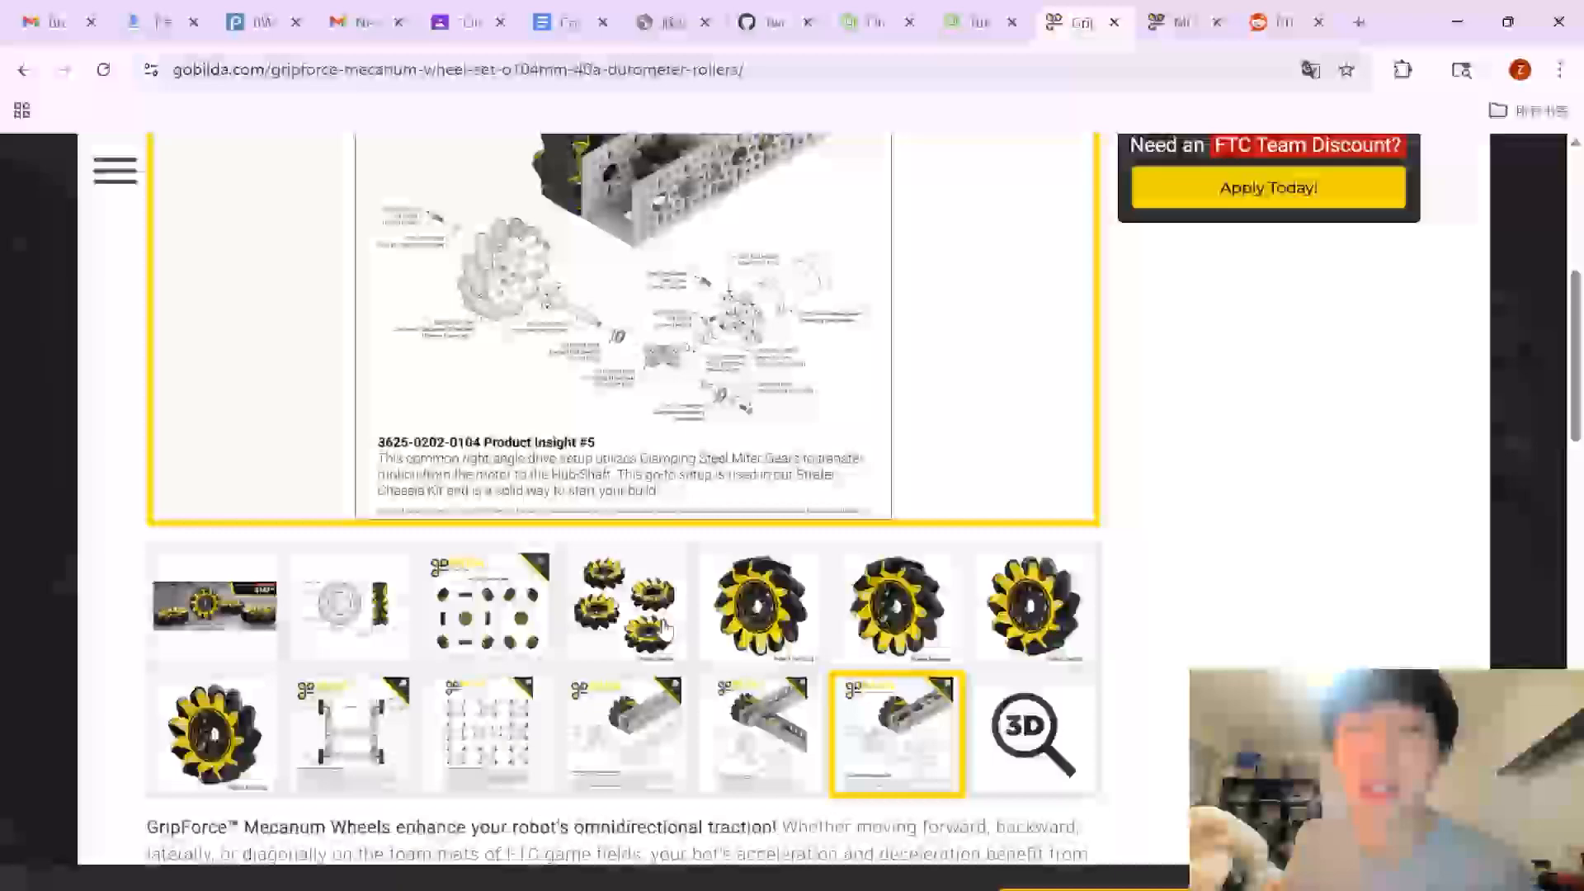
scroll(474, 601, "down", 4)
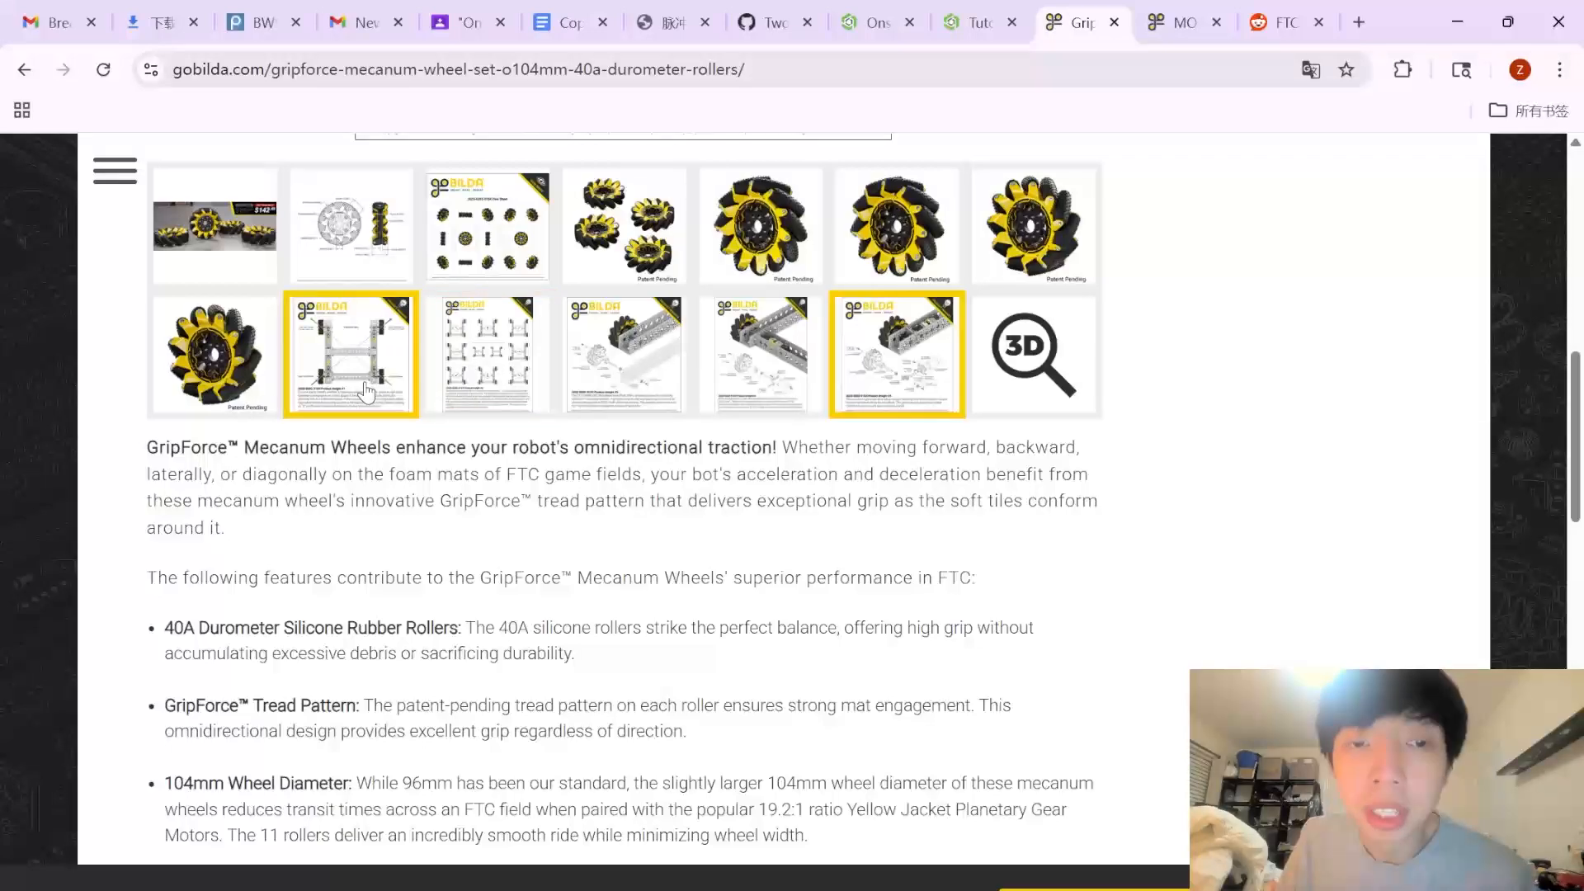
left_click(351, 355)
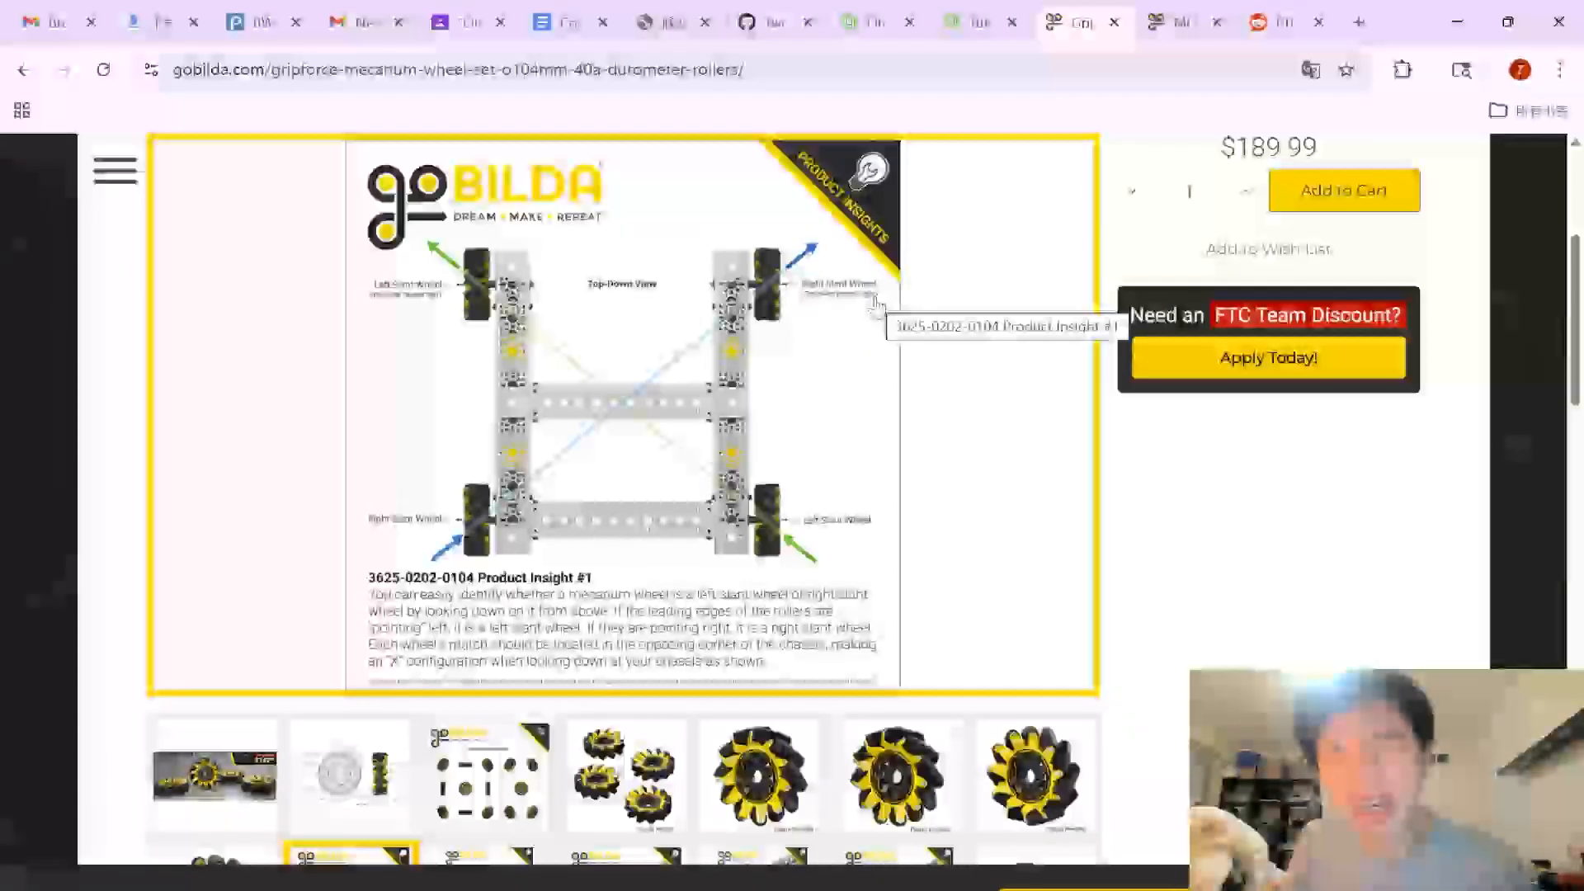